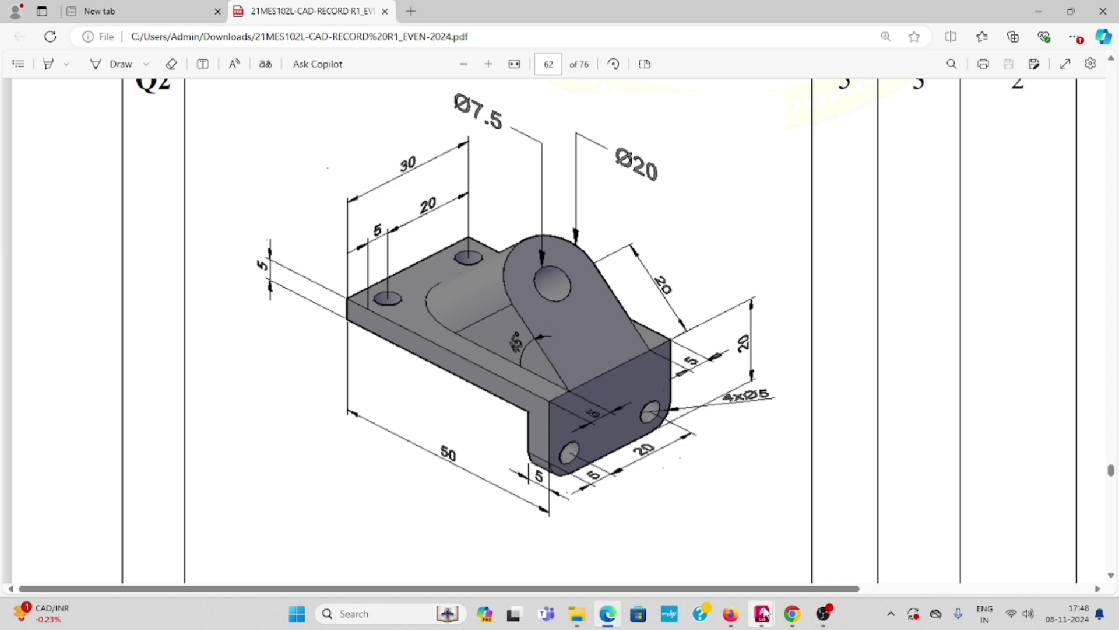
- Switch from Edge to AutoCAD, view the finished bracket in Drawing1, then switch to empty Drawing3
mouse_move(762, 613)
left_click(772, 558)
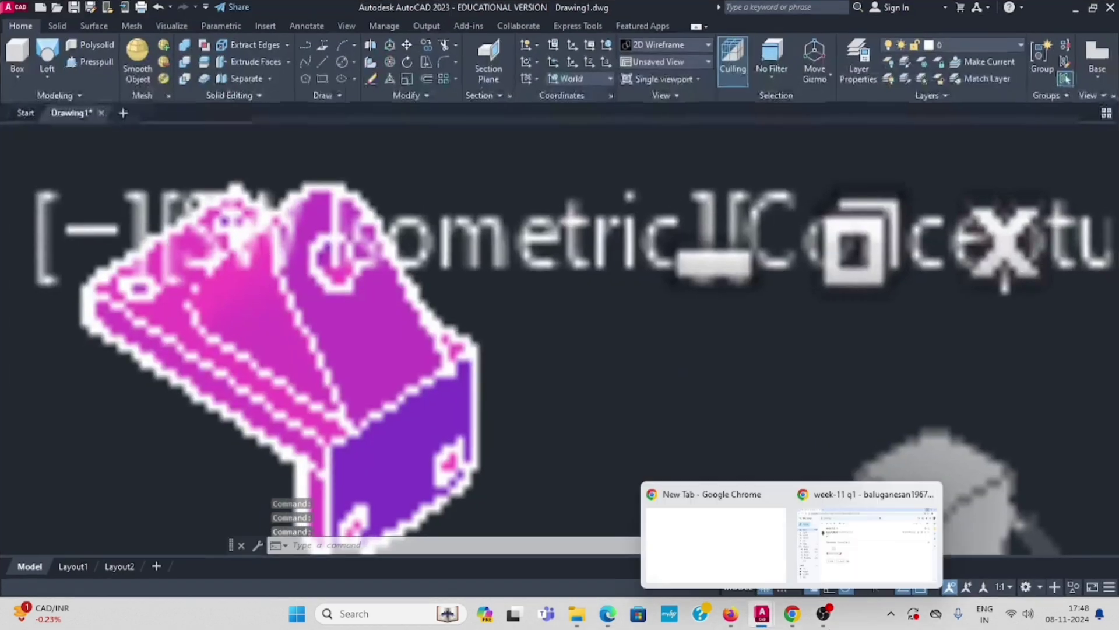
middle_click_drag(369, 401, 483, 360)
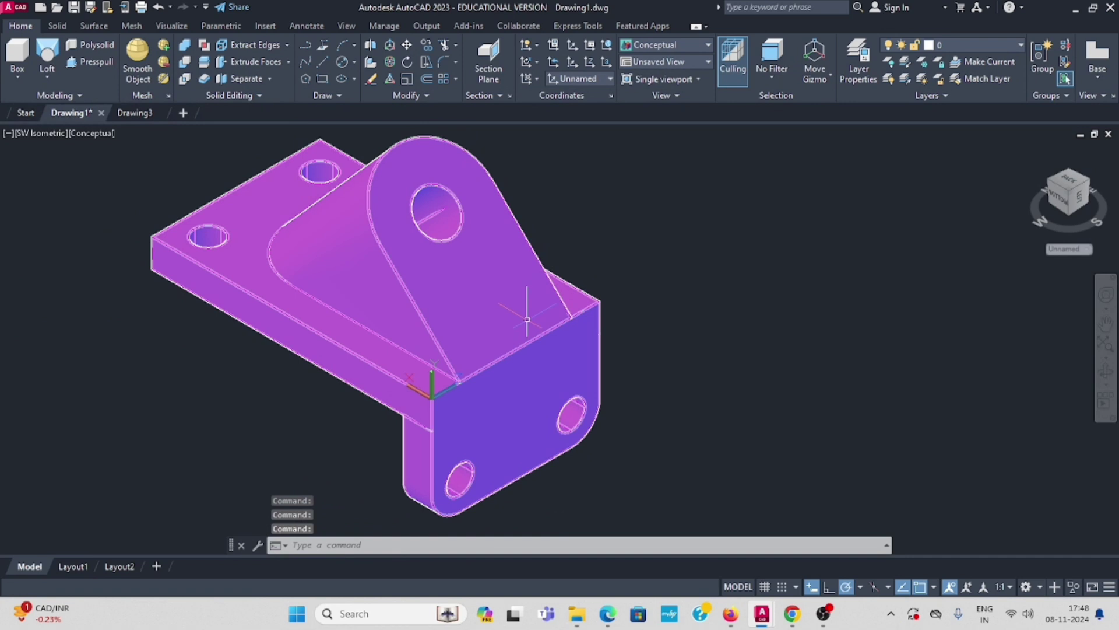
left_click(153, 113)
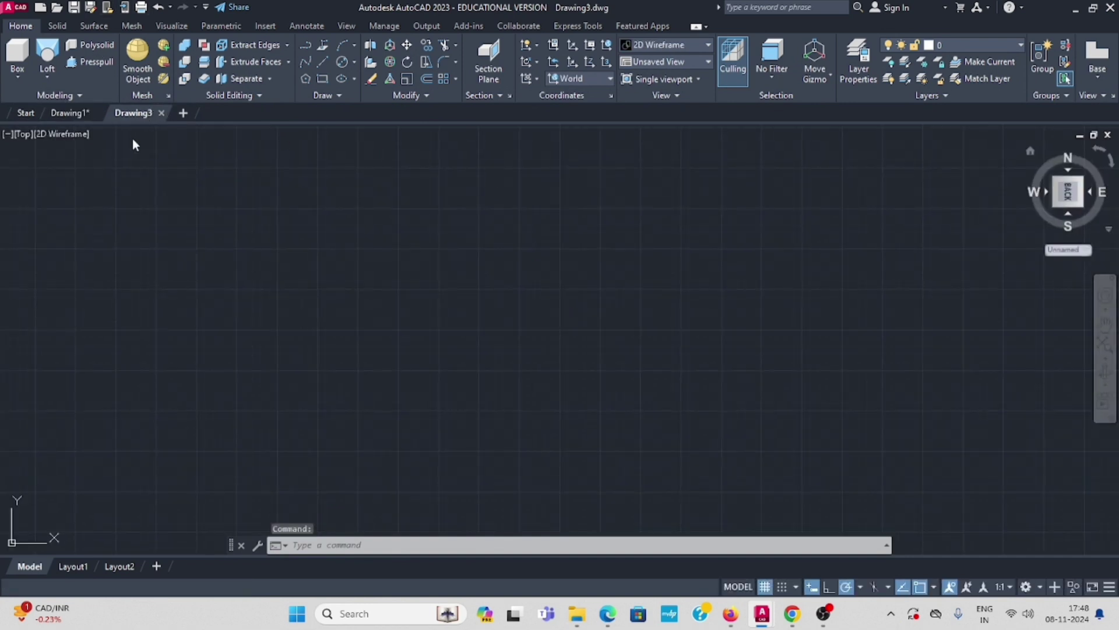
- Set Drawing3 to the SW Isometric view and turn on Ortho mode
left_click(23, 136)
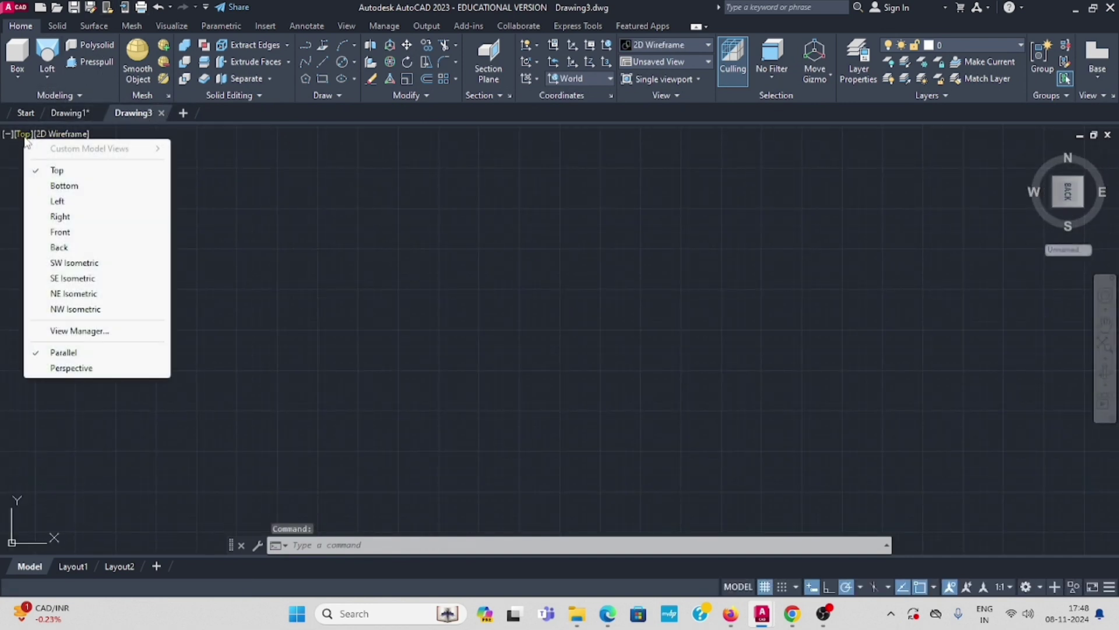
left_click(75, 263)
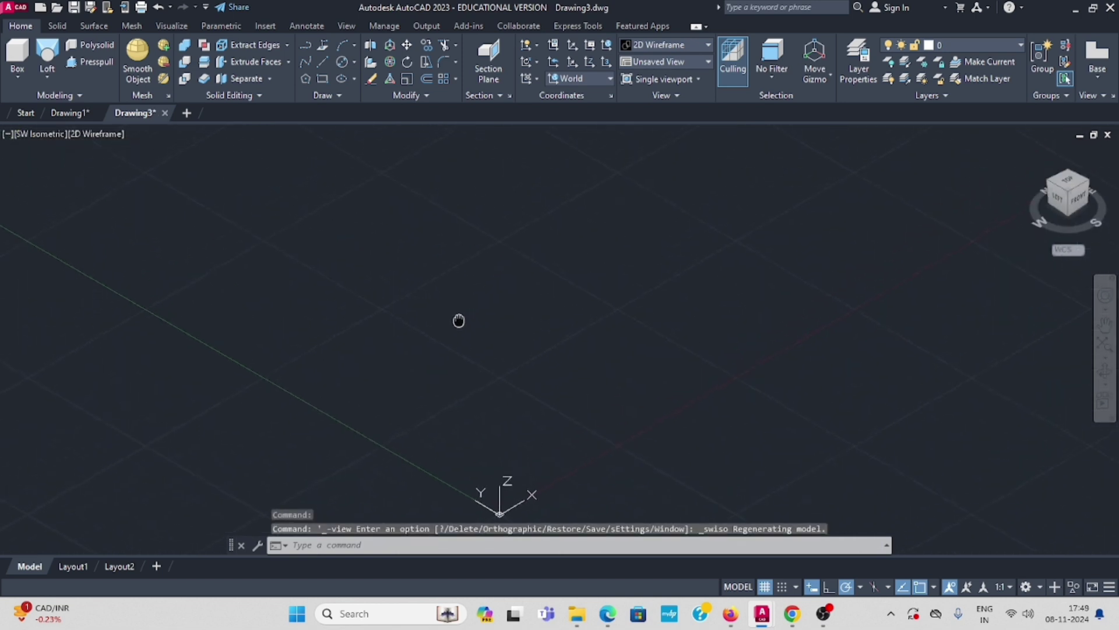
left_click(829, 587)
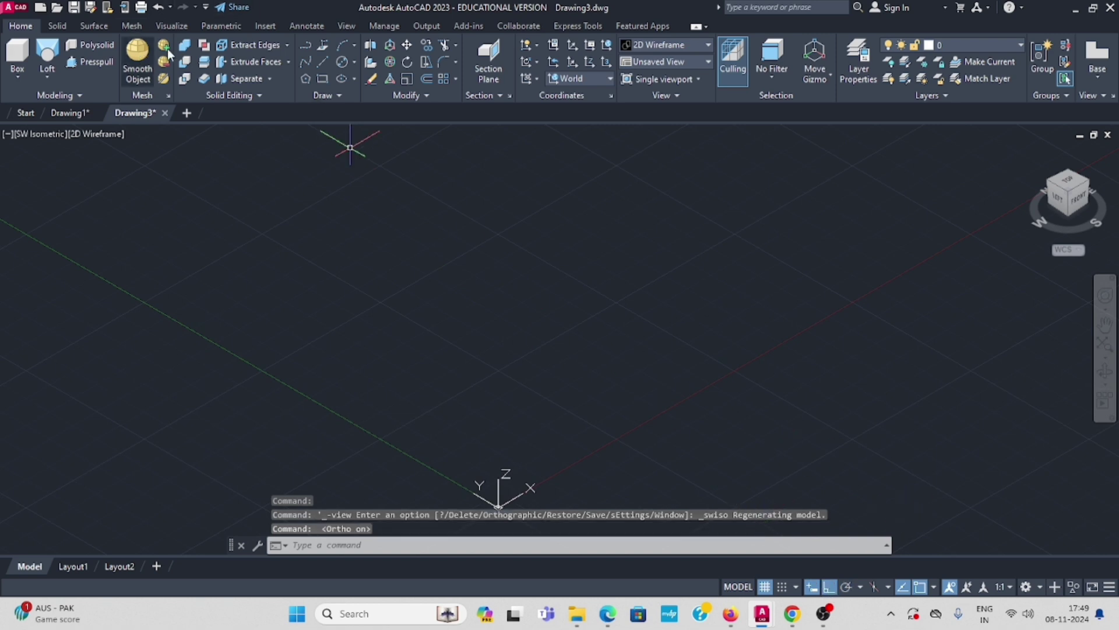
- Draw the base outline with LINE: edges of 40, 20 and 40 from a picked corner, closing the rectangle
left_click(322, 60)
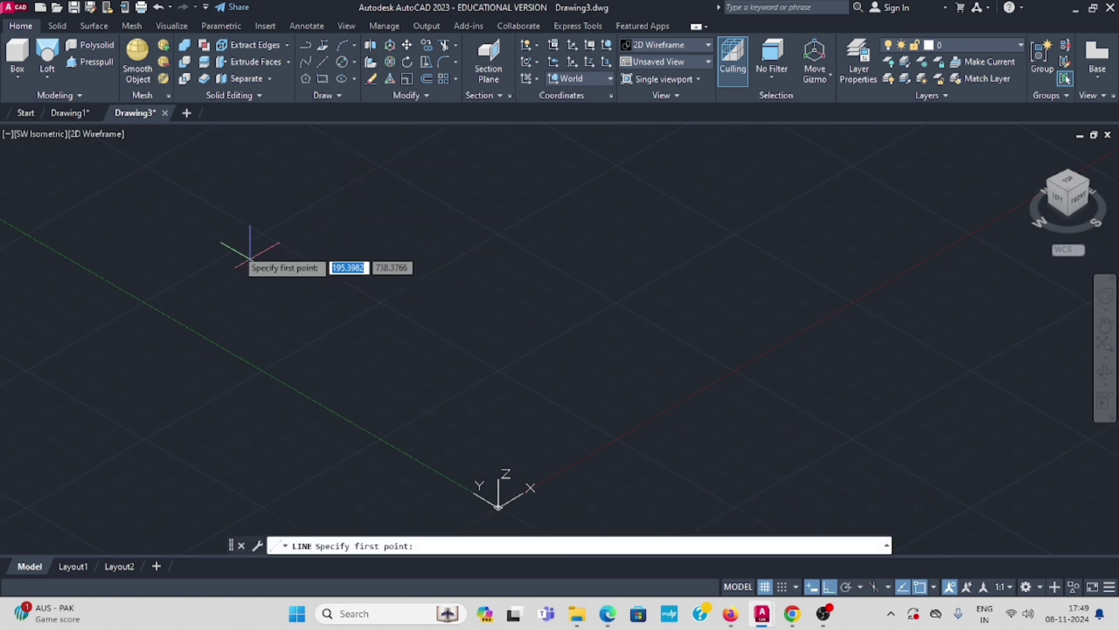
left_click(263, 233)
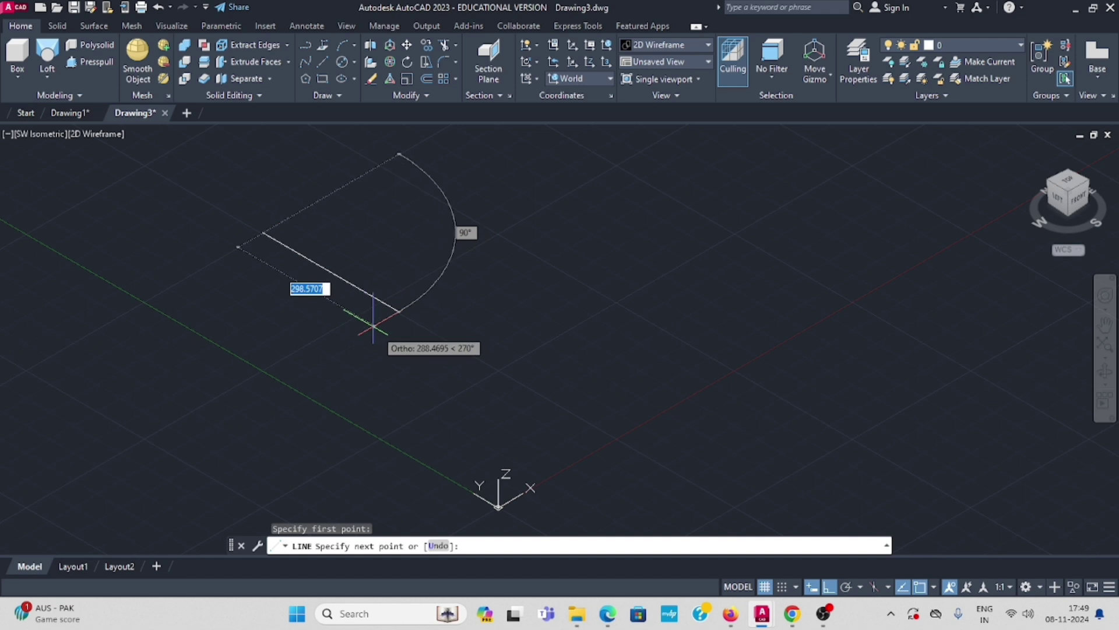
type("40")
key("Return")
scroll(305, 220, "down", 3)
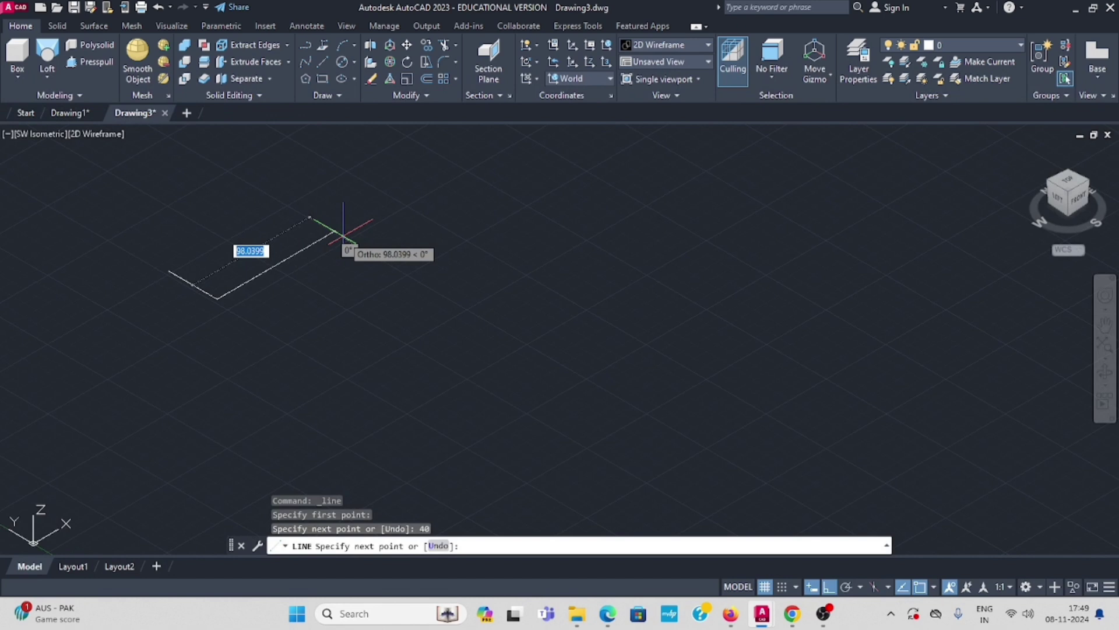
type("20")
key("Return")
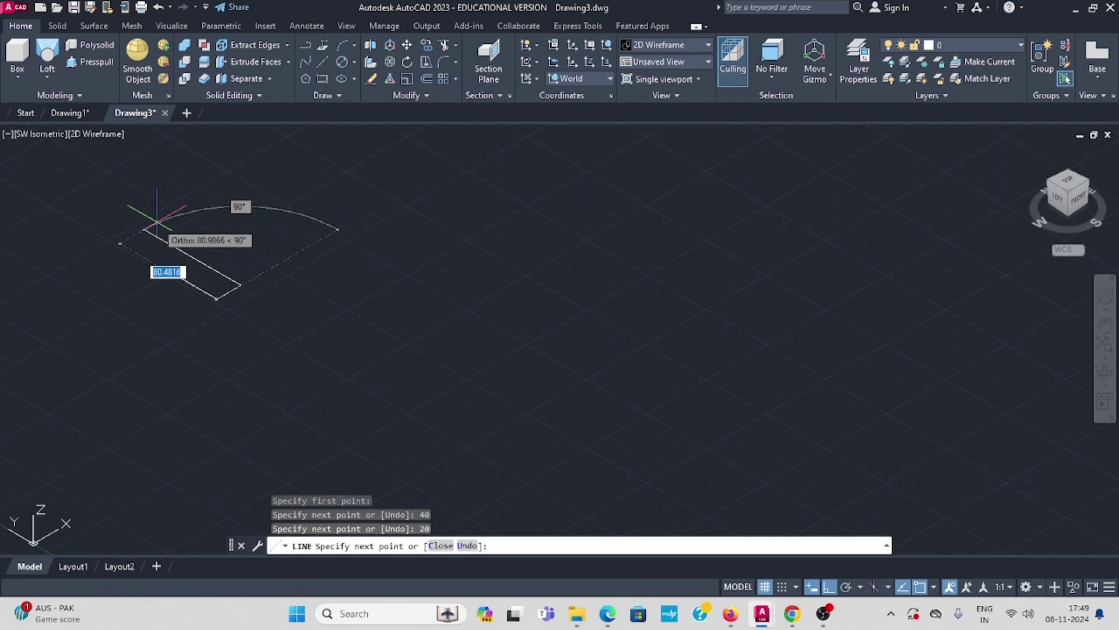
type("40")
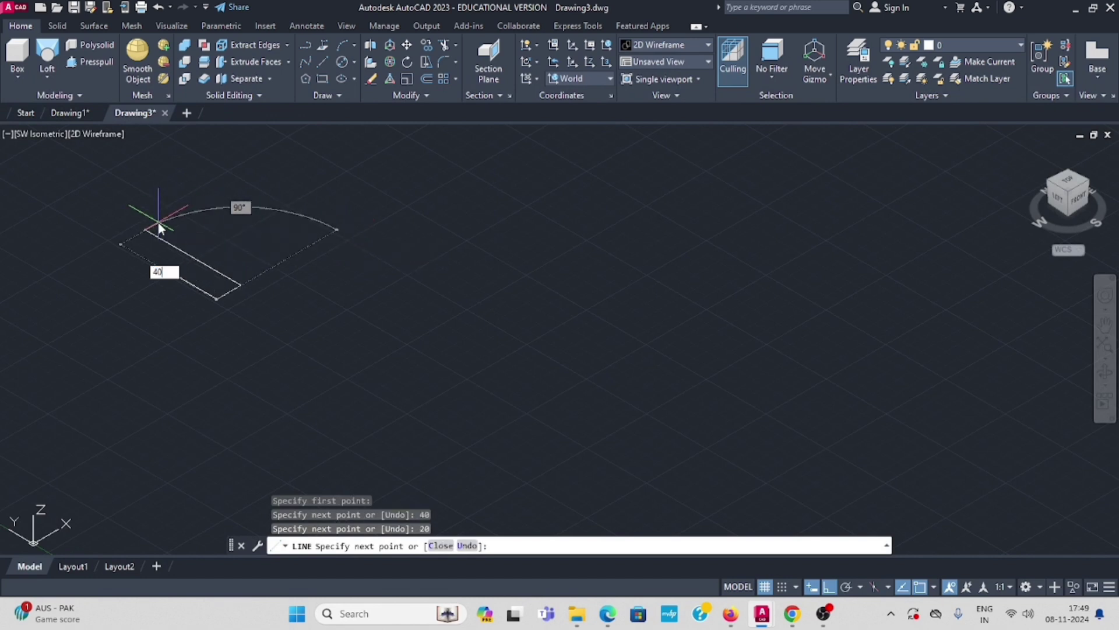
key("Return")
scroll(146, 254, "up", 4)
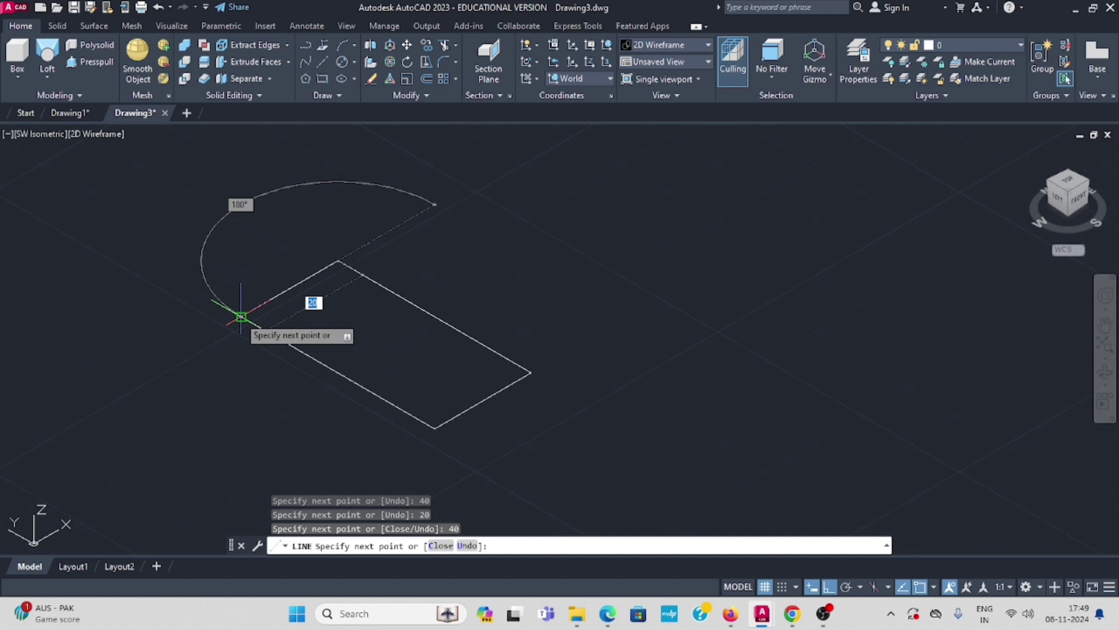
key("Escape")
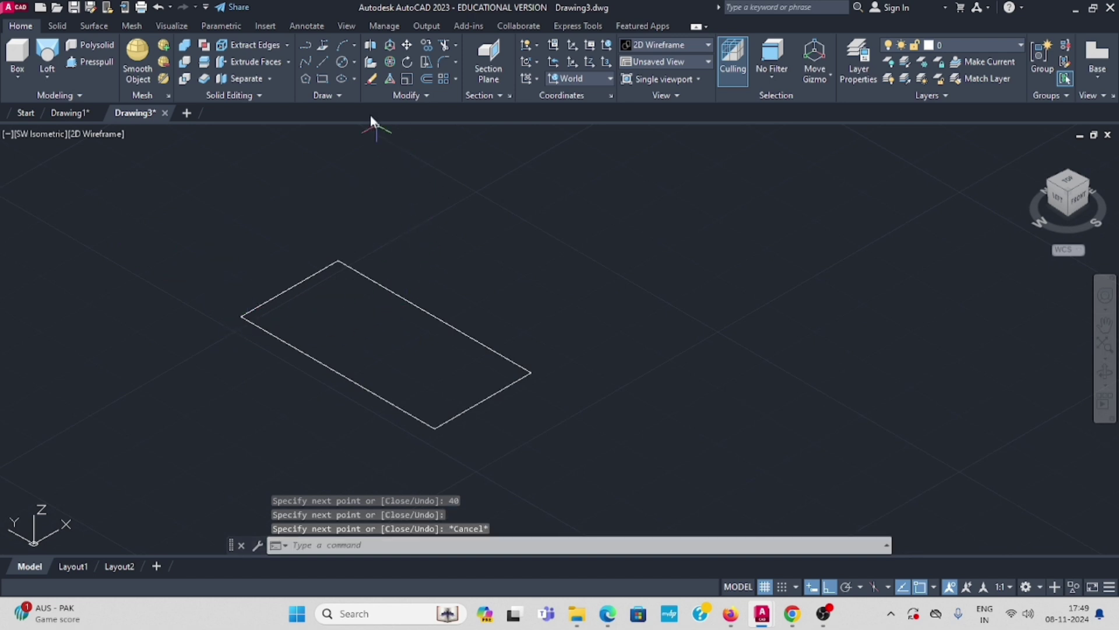
- Fillet both corners of one short end of the rectangle with radius 10
left_click(456, 61)
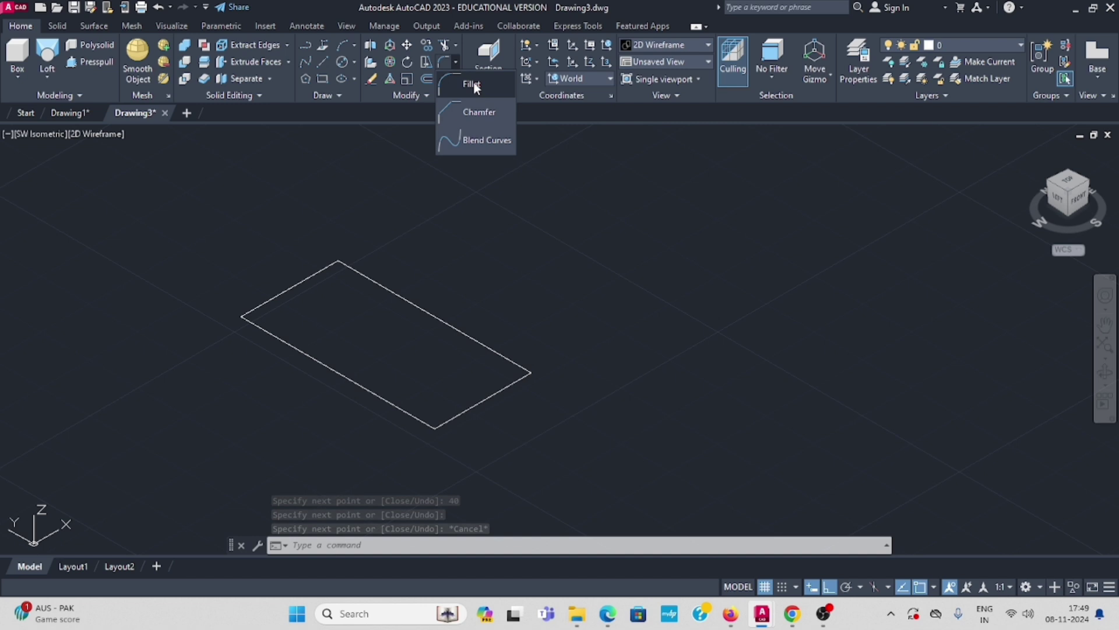
left_click(473, 85)
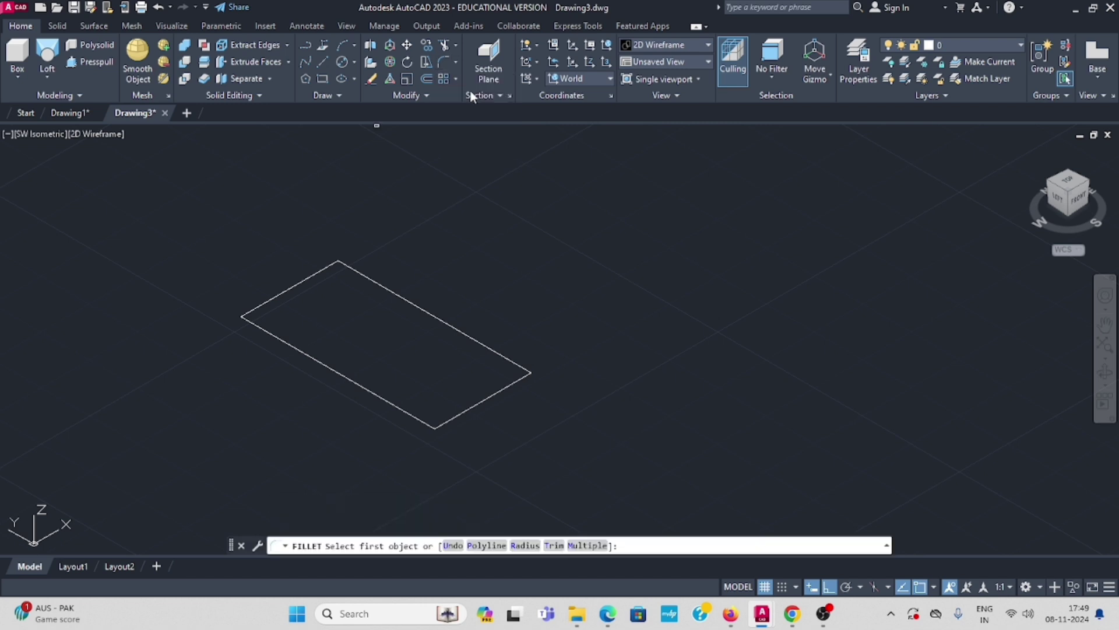
left_click(524, 546)
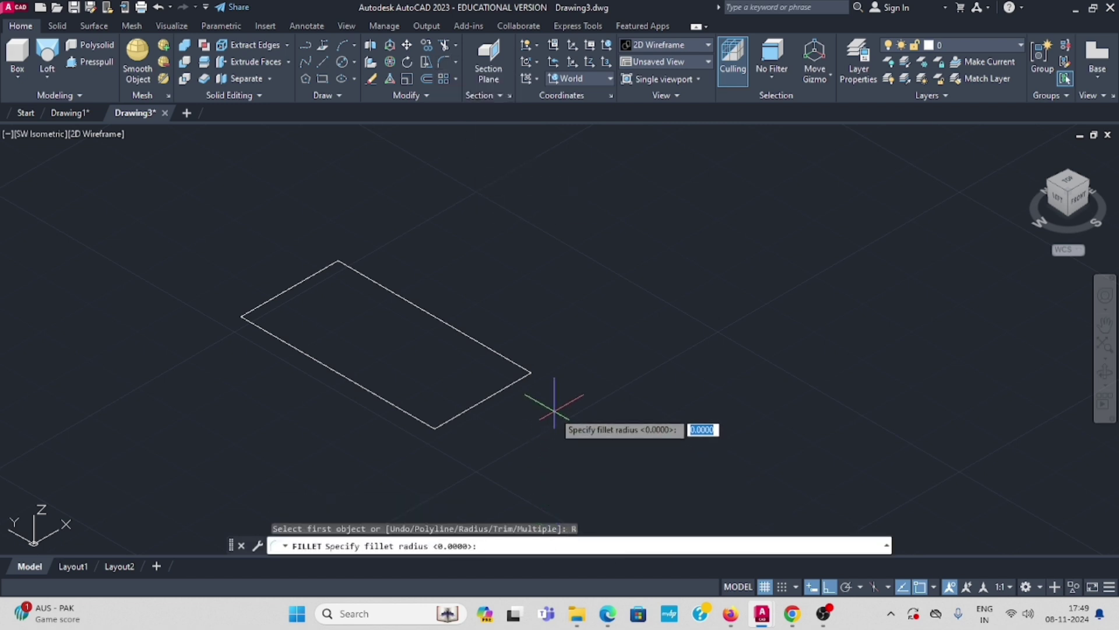
key("Return")
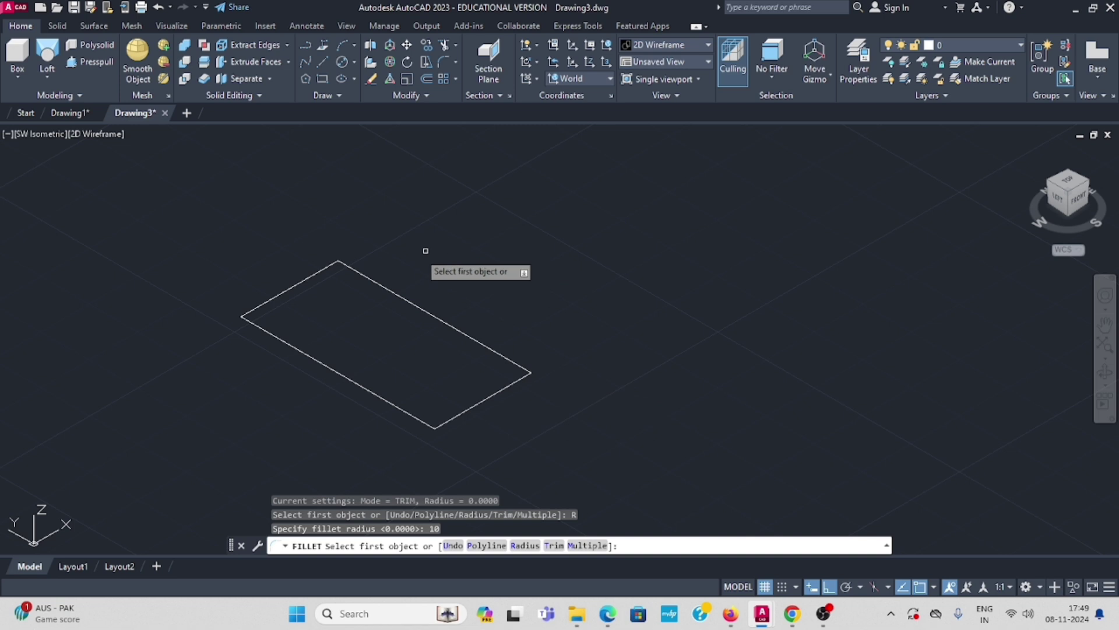
left_click(365, 277)
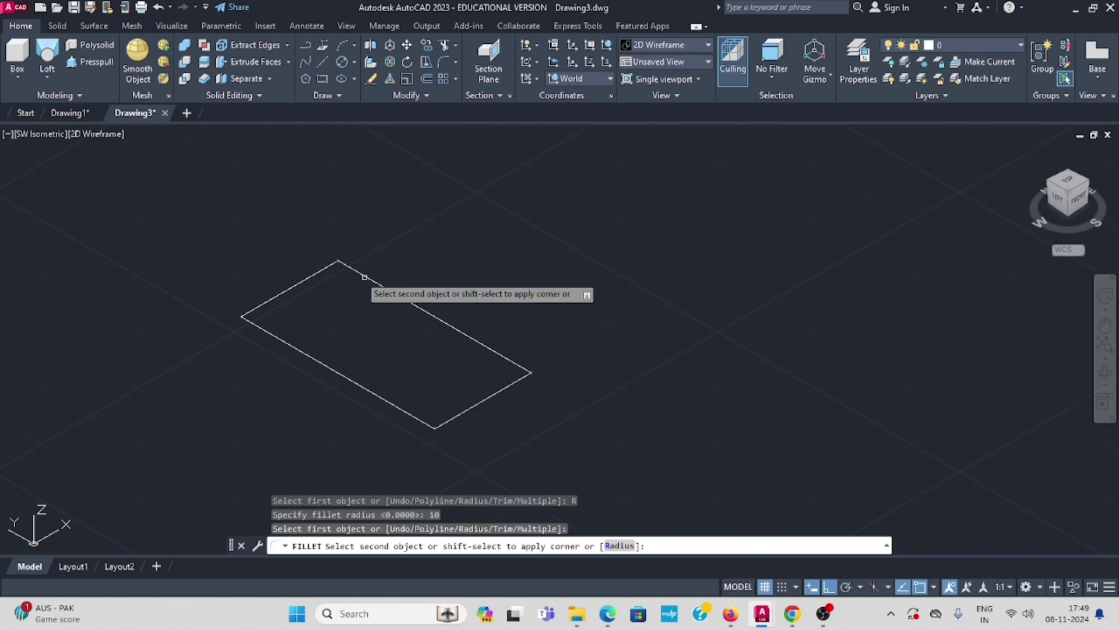
left_click(313, 275)
key("Return")
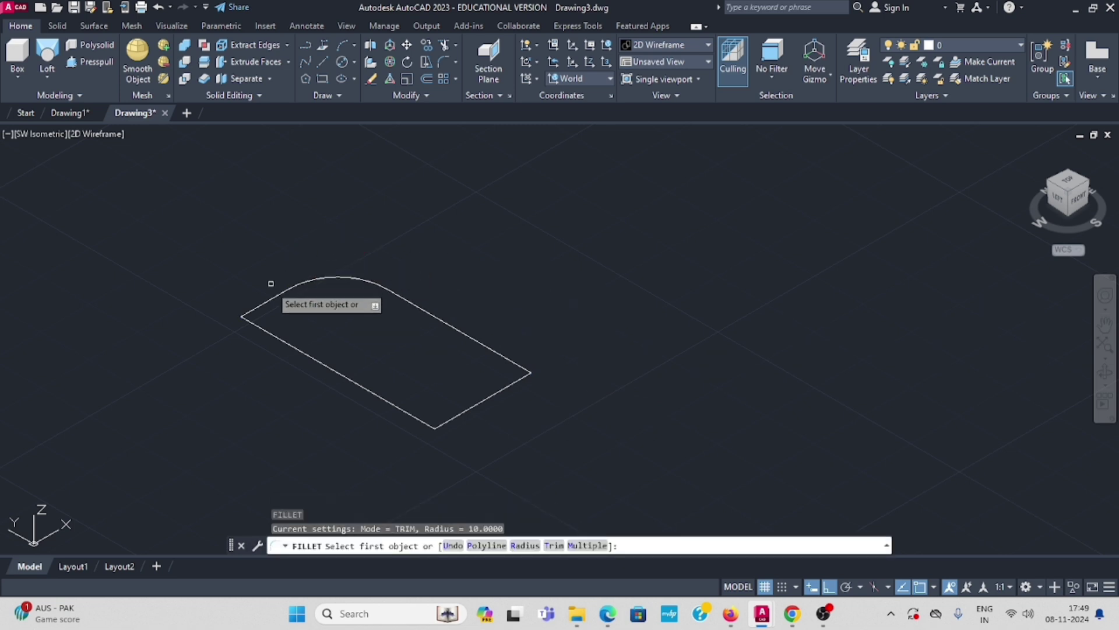
left_click(277, 295)
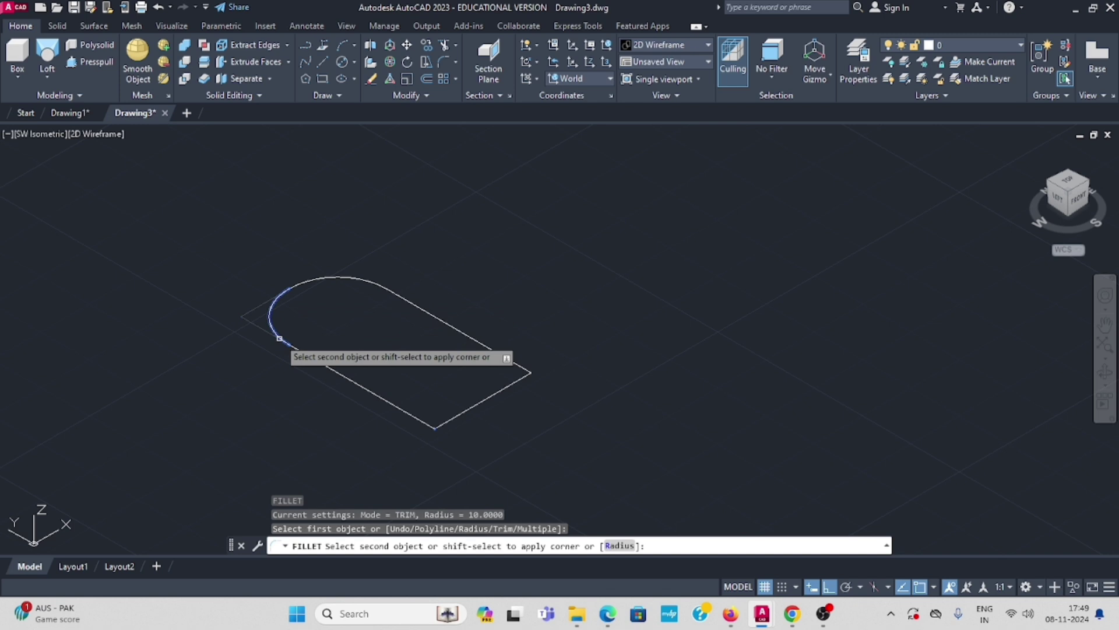
left_click(277, 336)
key("Return")
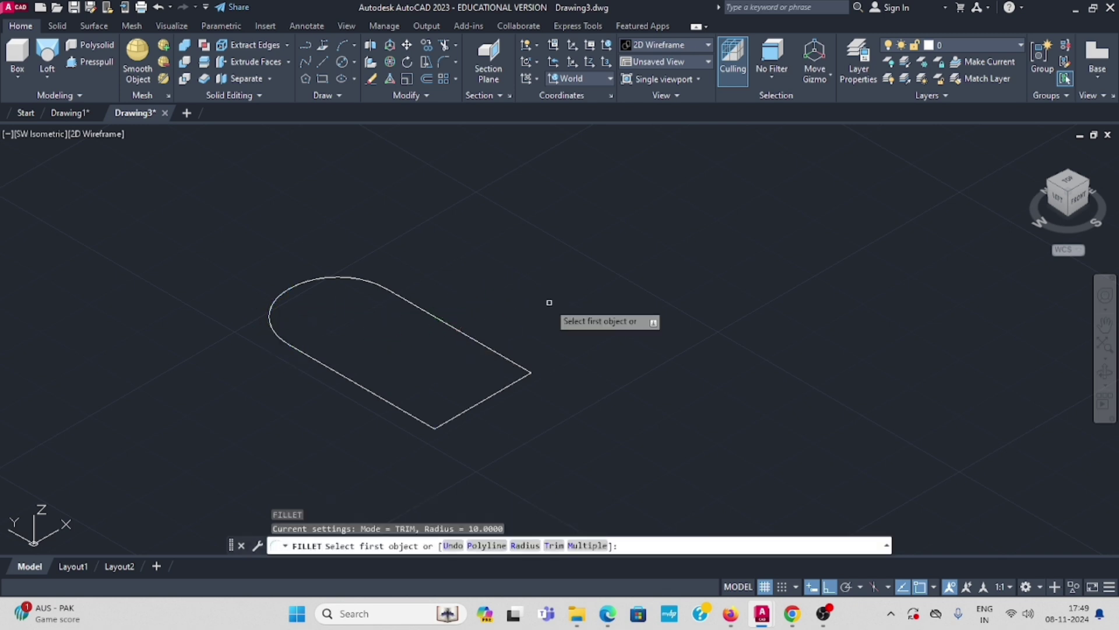
key("Escape")
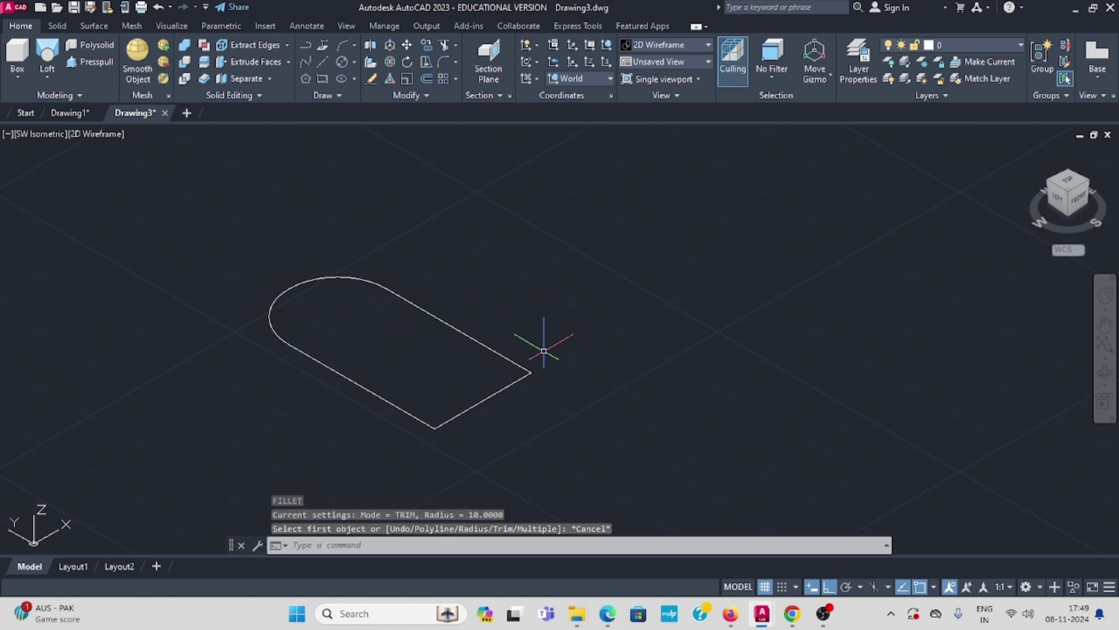
- Join all six outline pieces into a single polyline
left_click(507, 359)
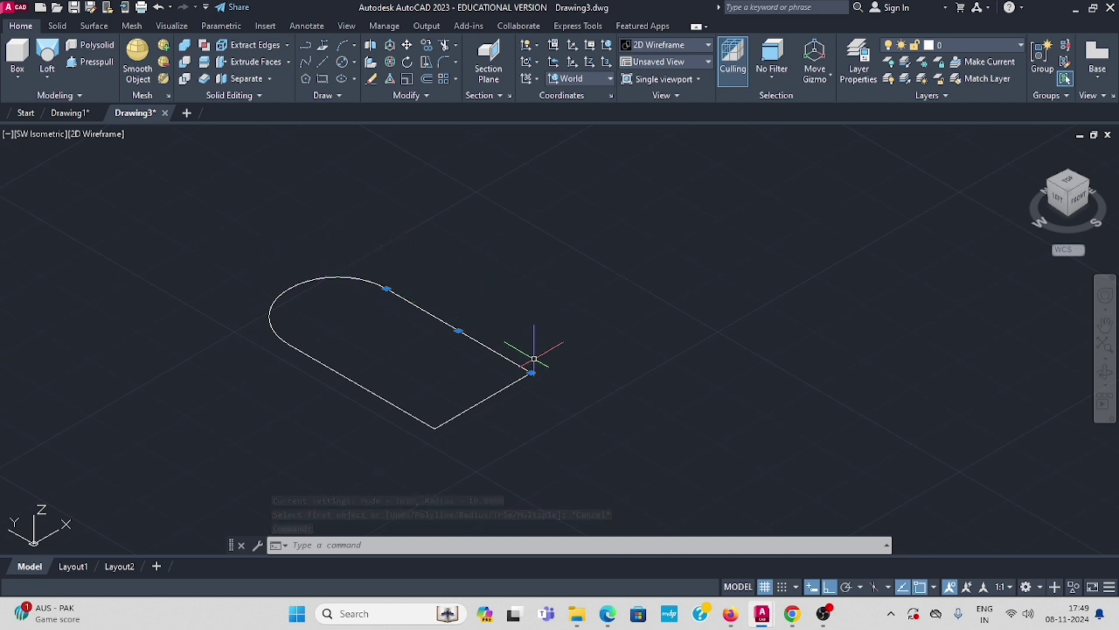
key("Escape")
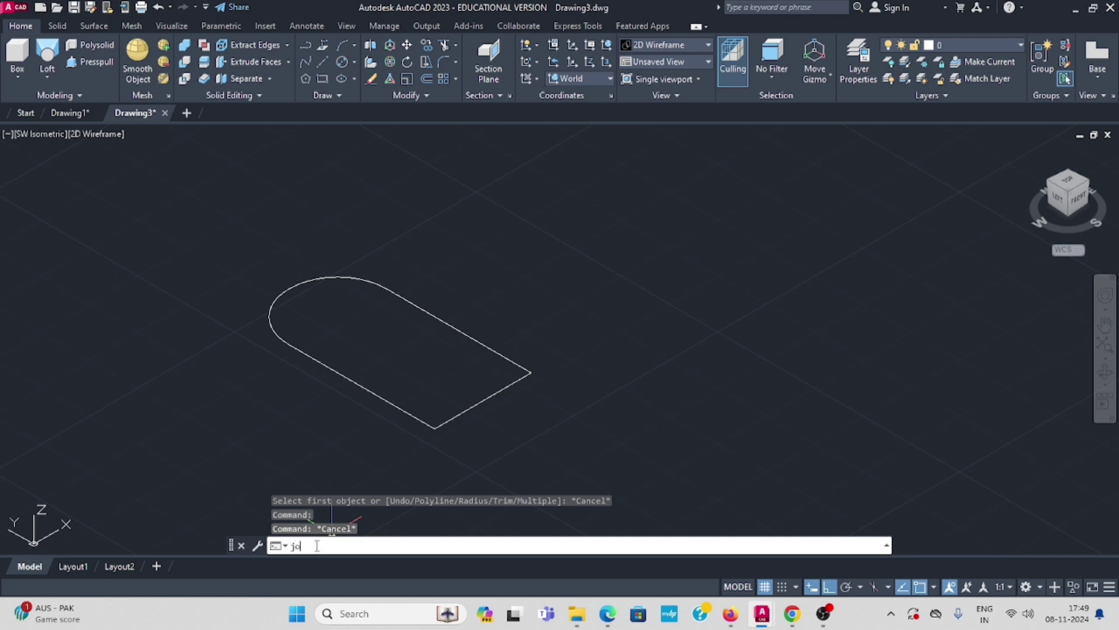
left_click(298, 527)
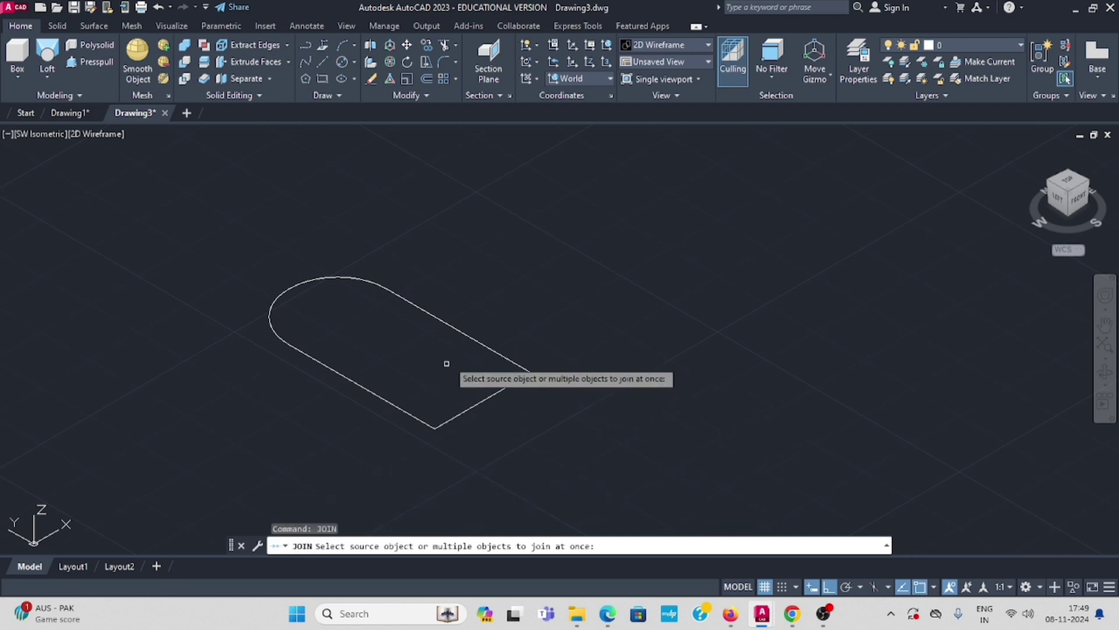
mouse_move(501, 299)
left_mouse_down()
mouse_move(200, 281)
mouse_move(214, 431)
mouse_move(452, 504)
mouse_move(557, 442)
mouse_move(592, 271)
left_mouse_up()
key("Return")
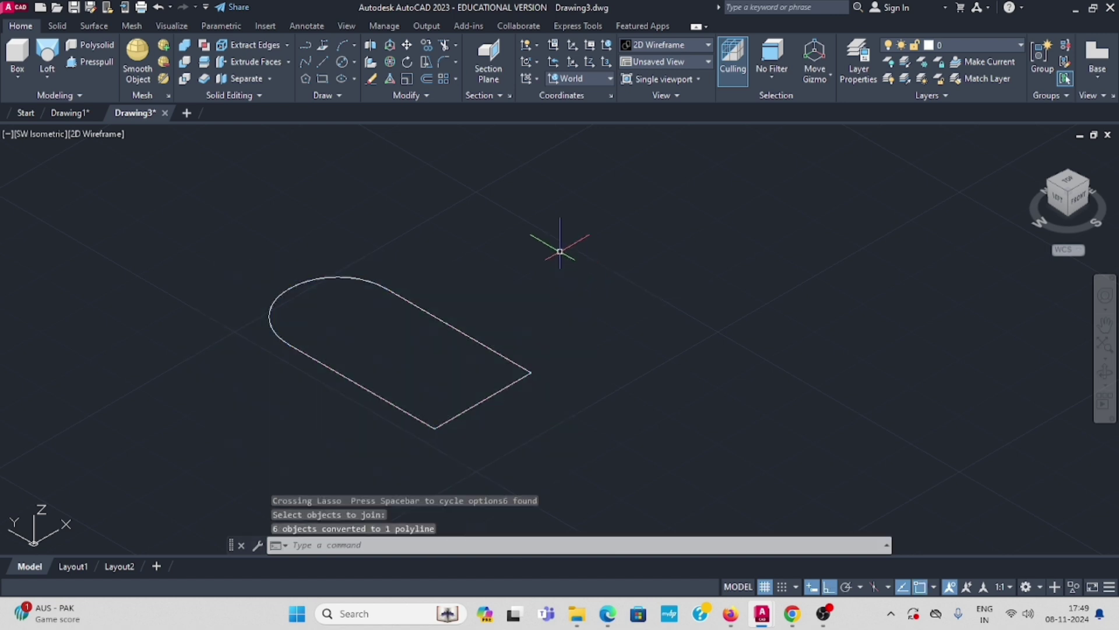
- Draw a 30-unit line and a 20-unit cross line from the outline's bottom corner, closing back to it
left_click(323, 64)
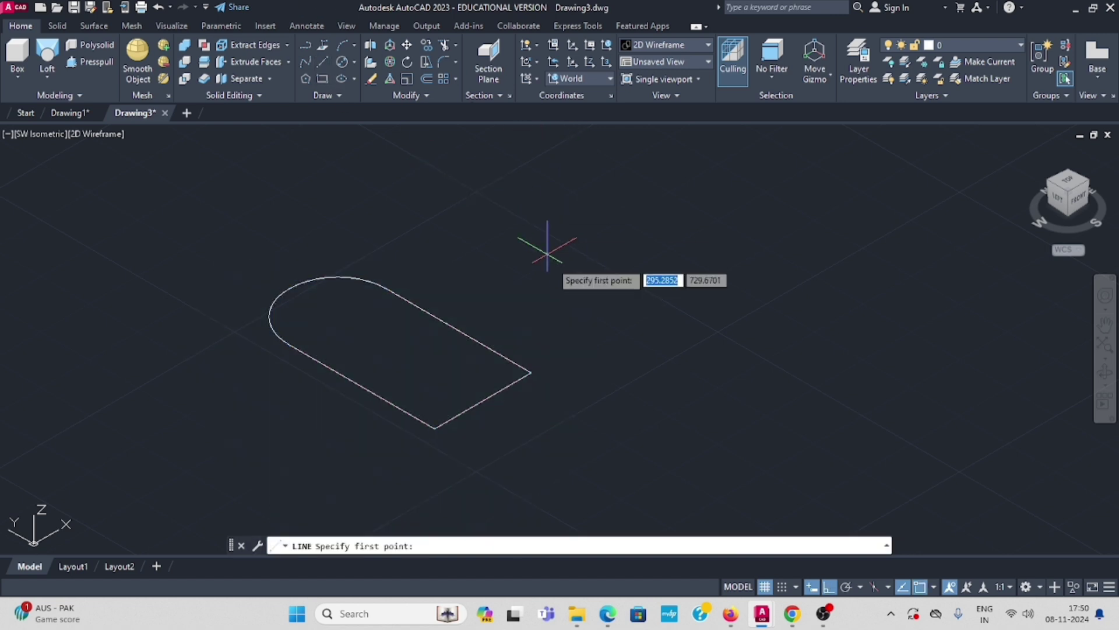
left_click(435, 428)
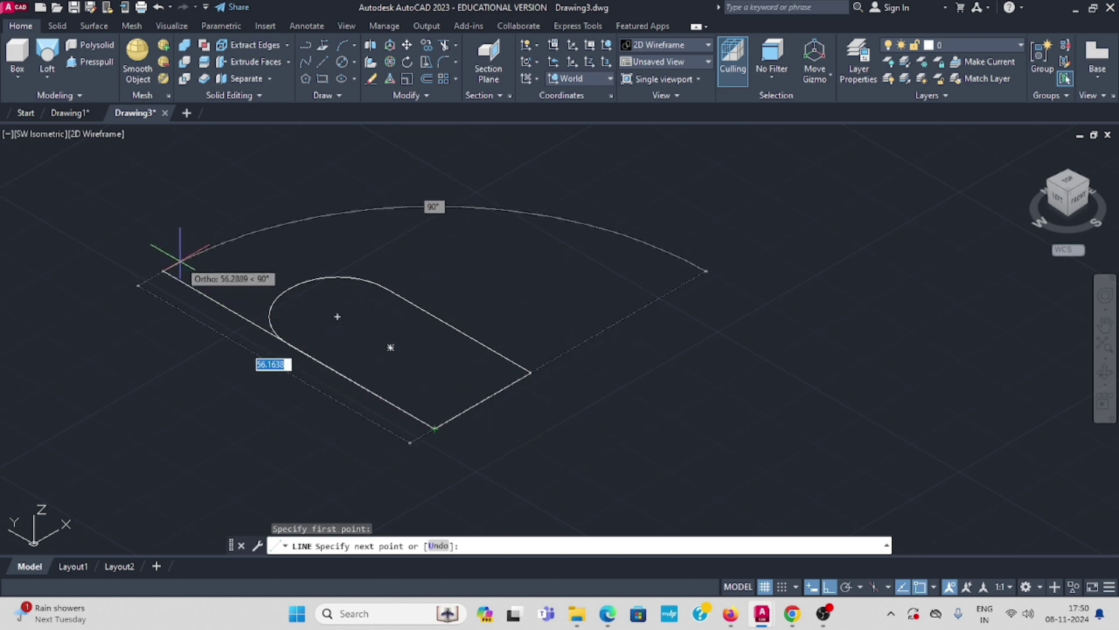
type("30")
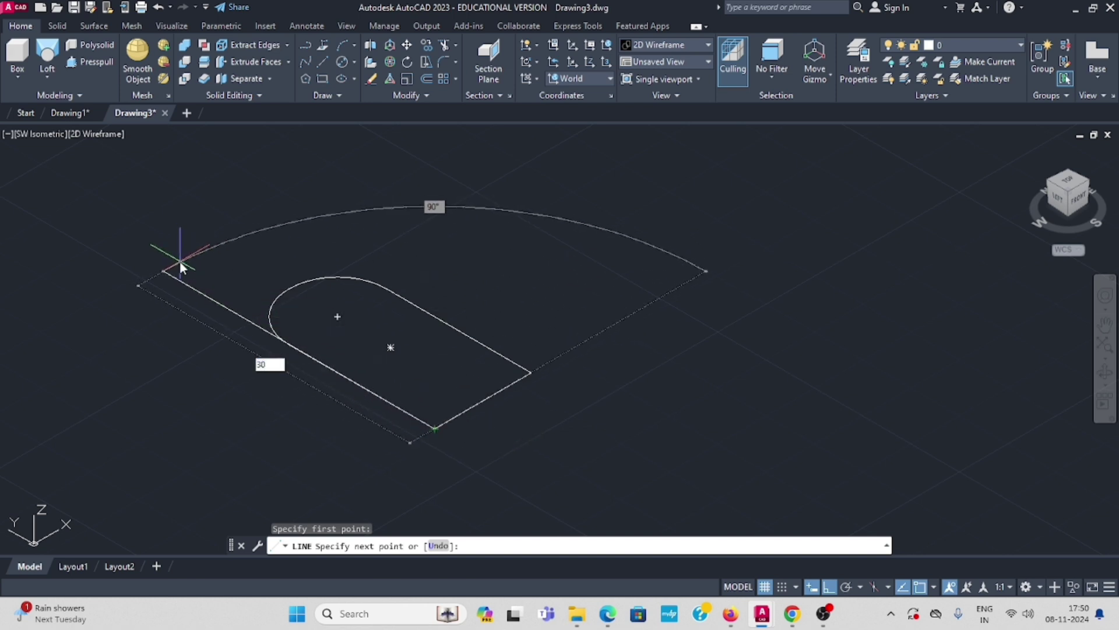
key("Return")
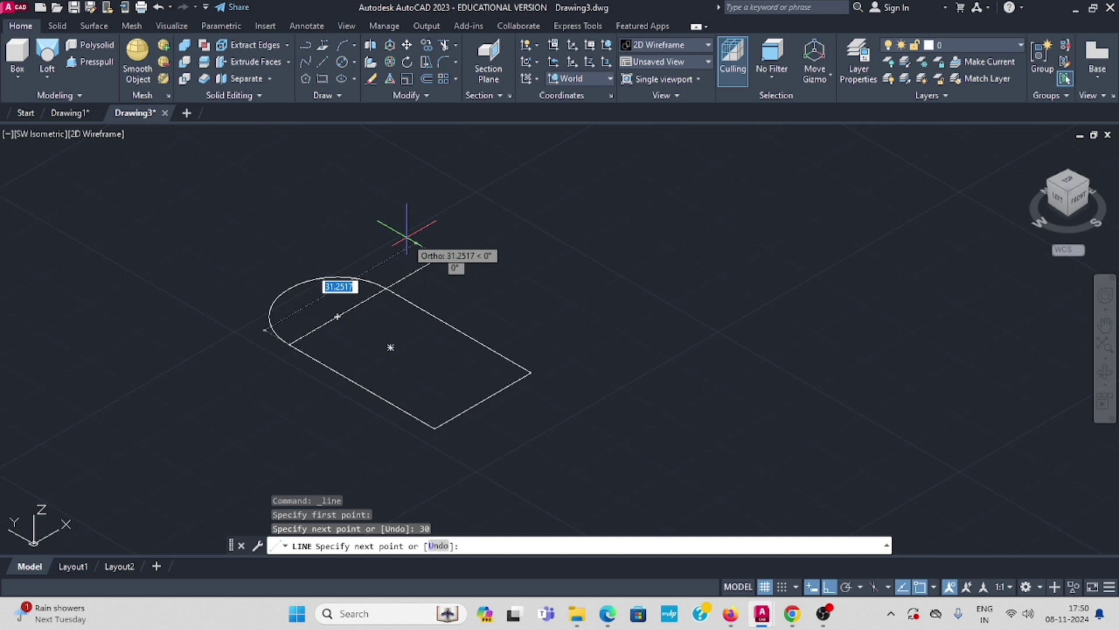
type("20")
key("Return")
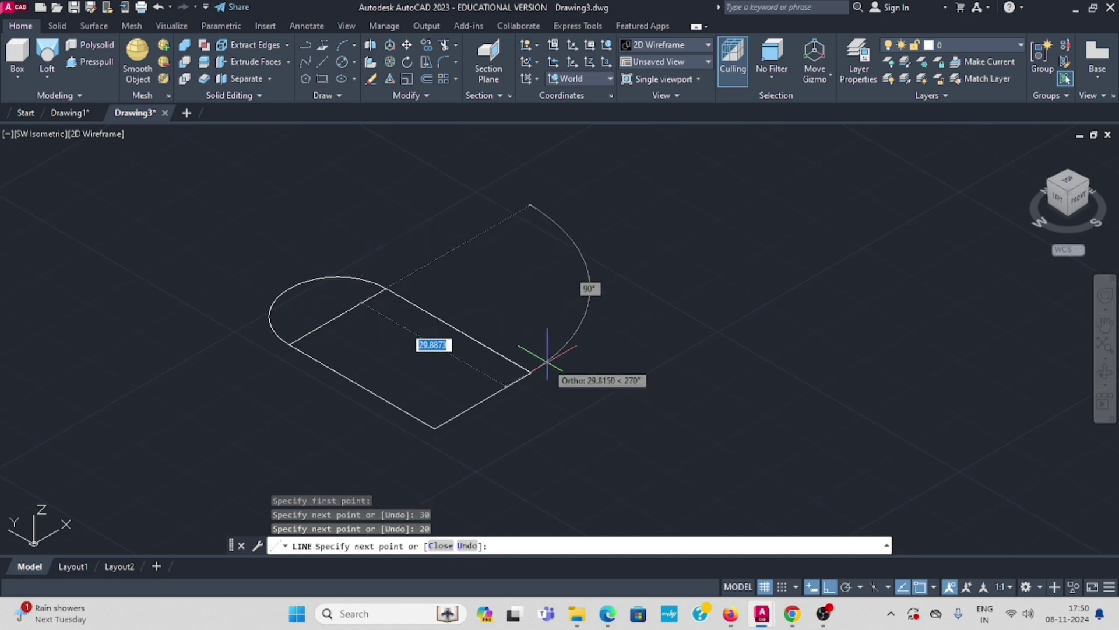
left_click(532, 371)
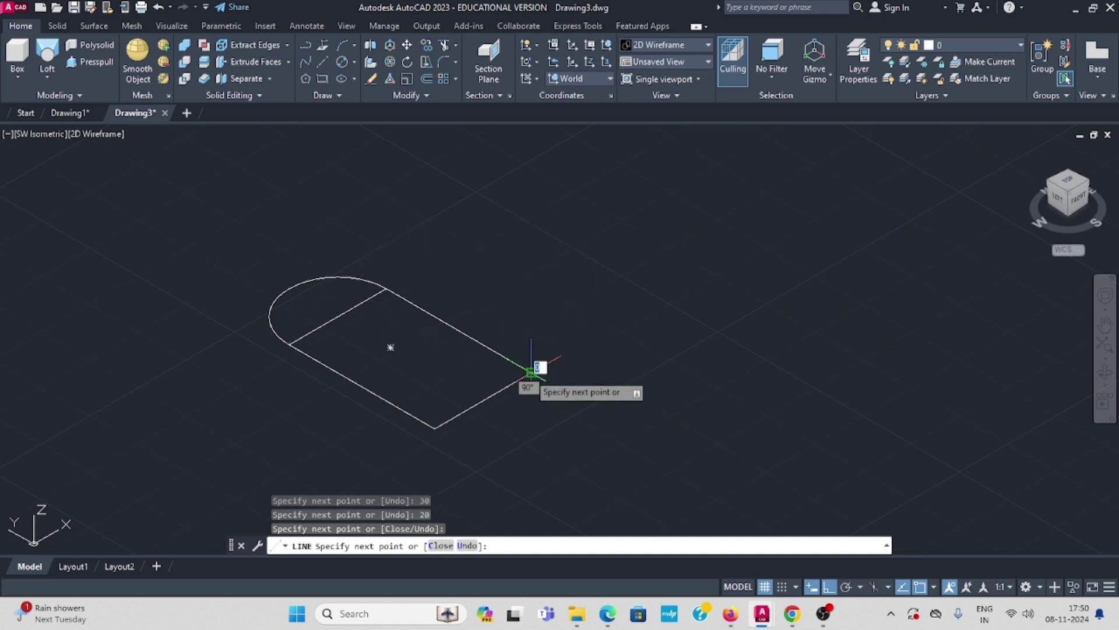
left_click(435, 429)
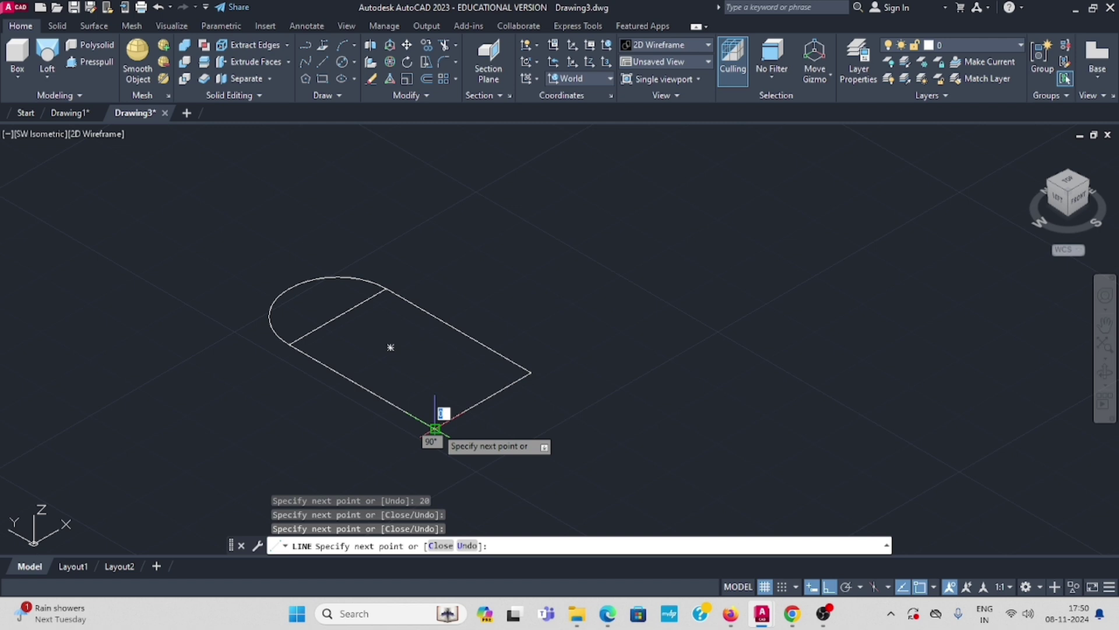
key("Return")
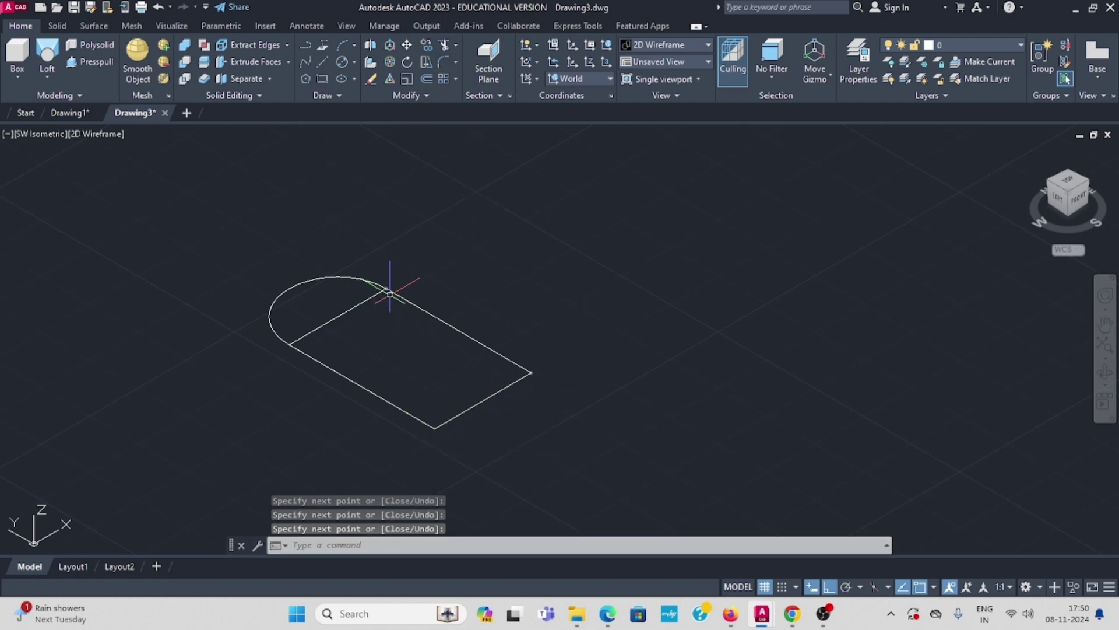
- Fillet the cross line at radius 10 against the plate's top and bottom-left edges
left_click(456, 62)
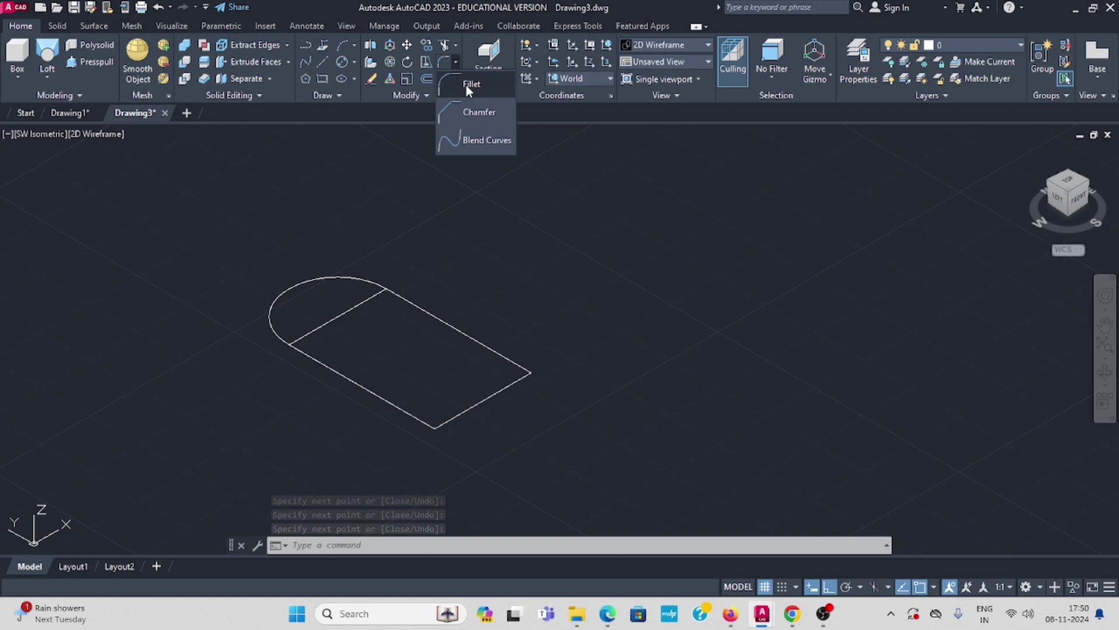
left_click(472, 85)
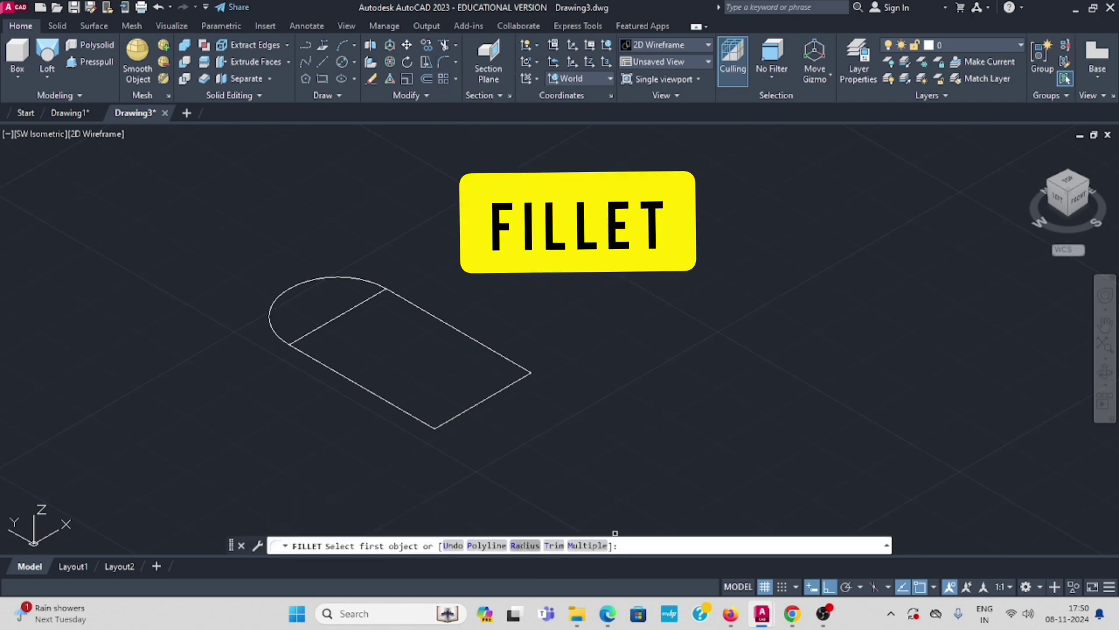
type("R")
key("Return")
type("10")
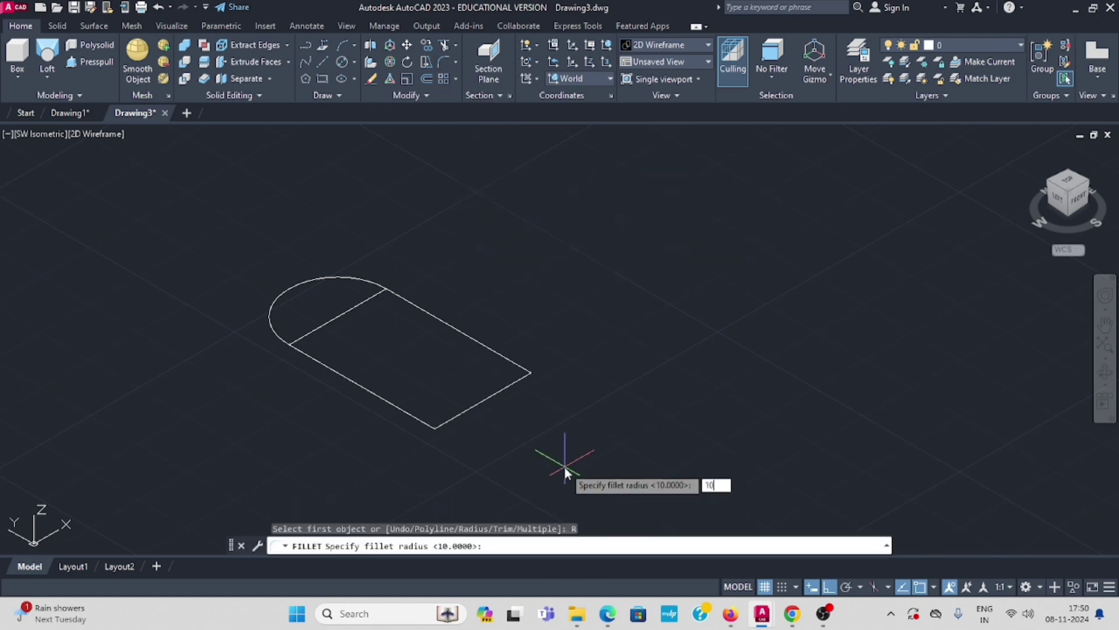
key("Return")
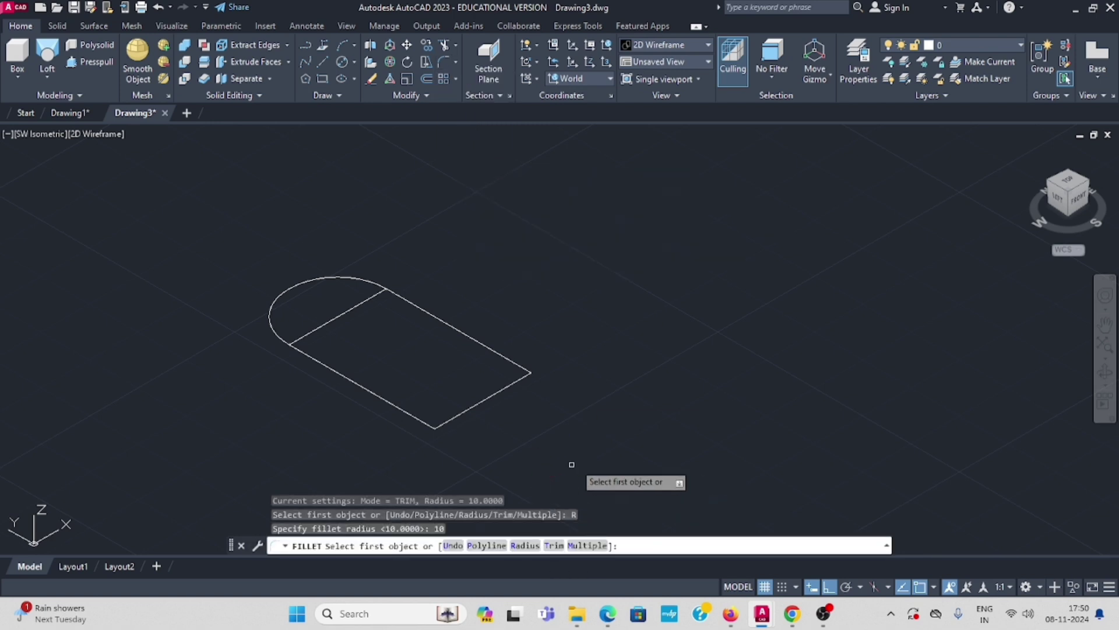
left_click(430, 314)
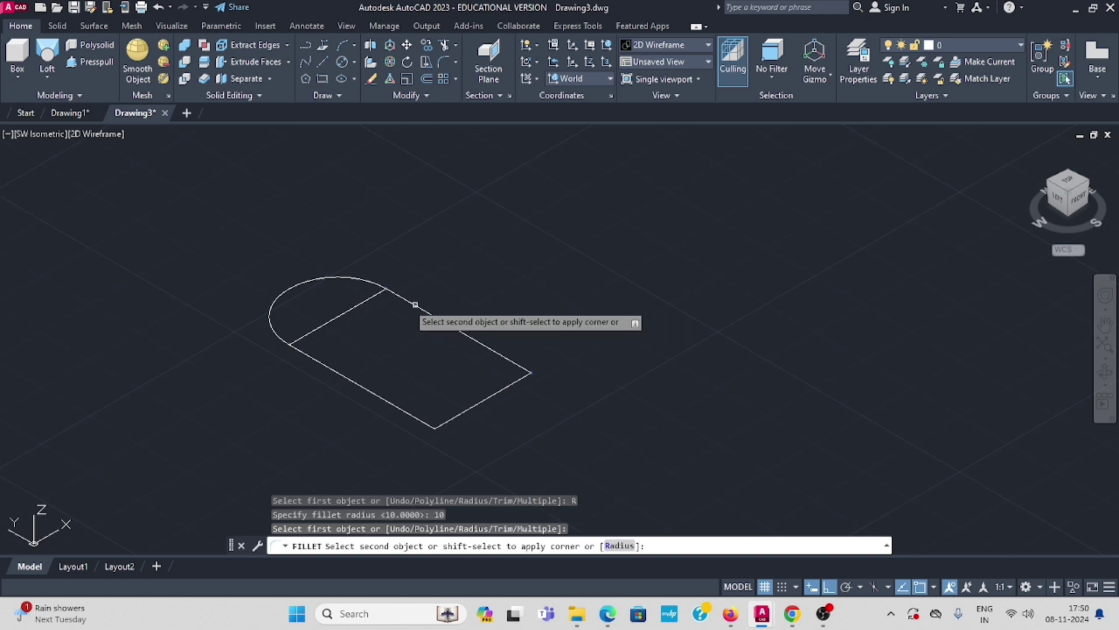
left_click(375, 294)
key("Return")
left_click(314, 349)
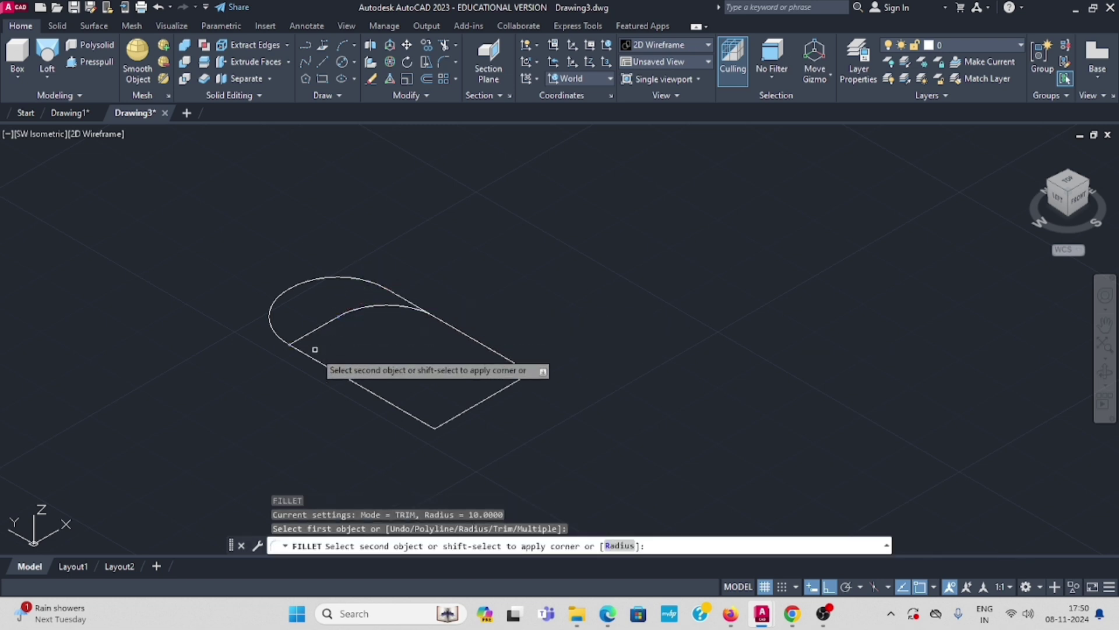
left_click(320, 360)
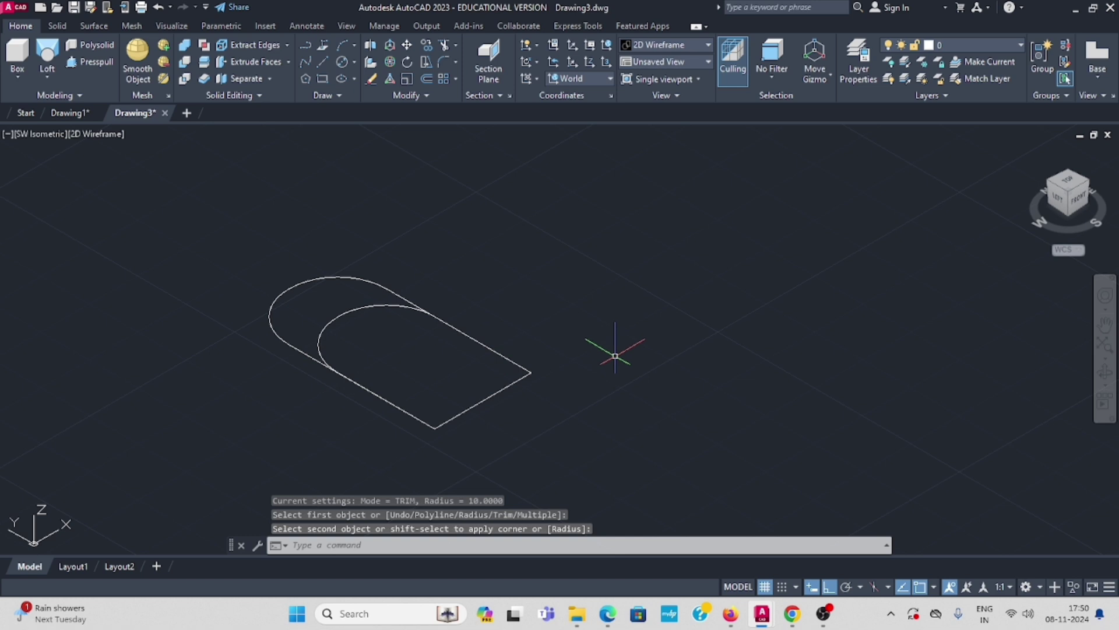
key("Escape")
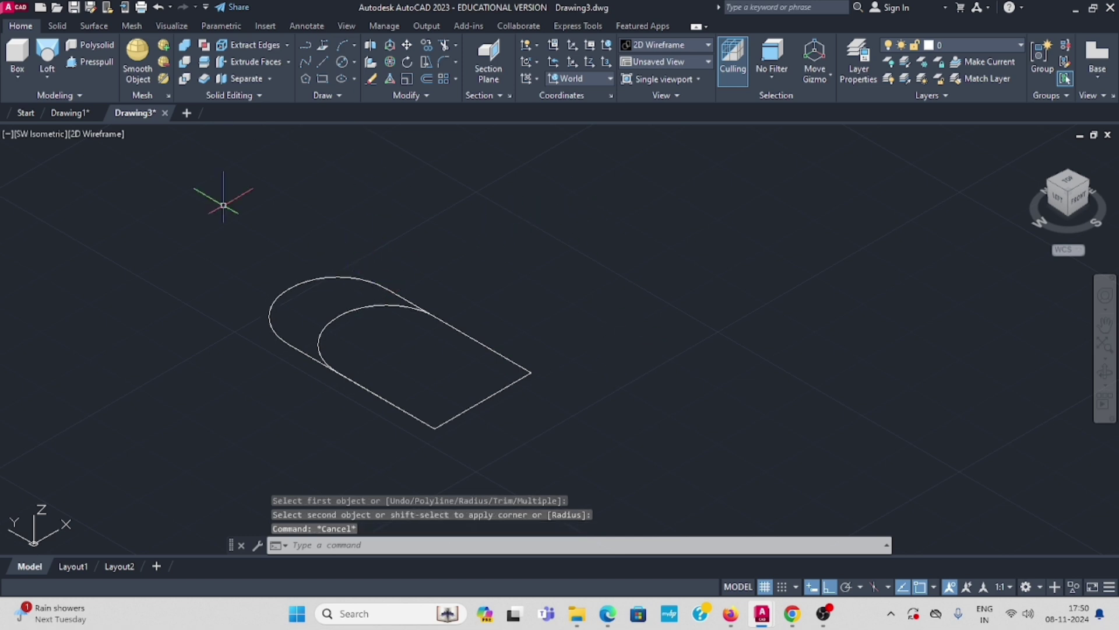
- Use JOIN to merge the inner arc and four straight edges into one polyline
type("join")
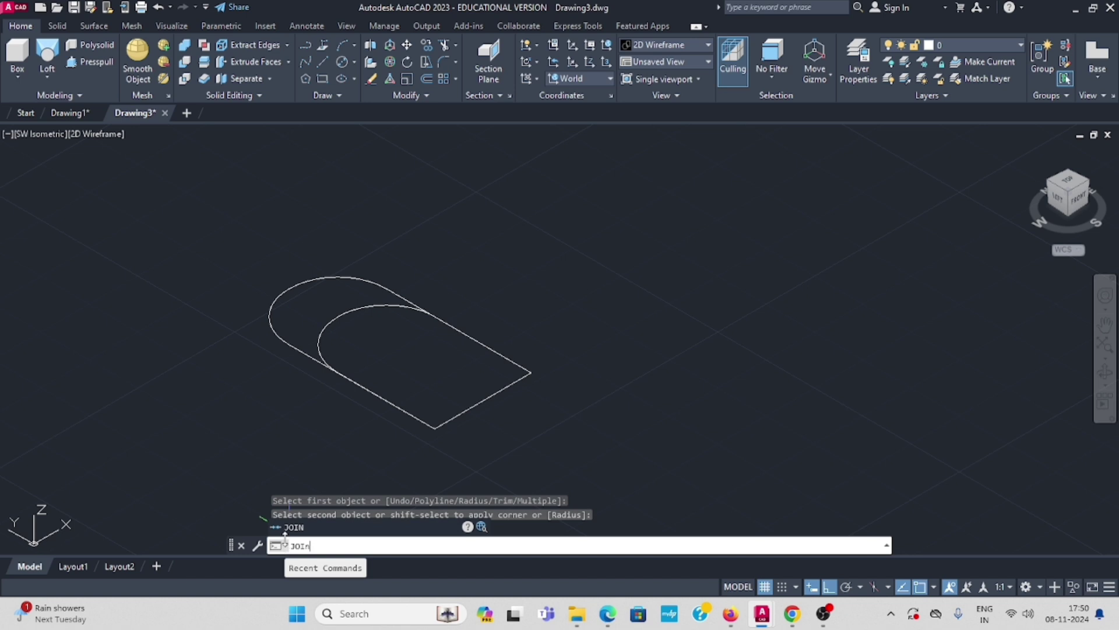
key("Return")
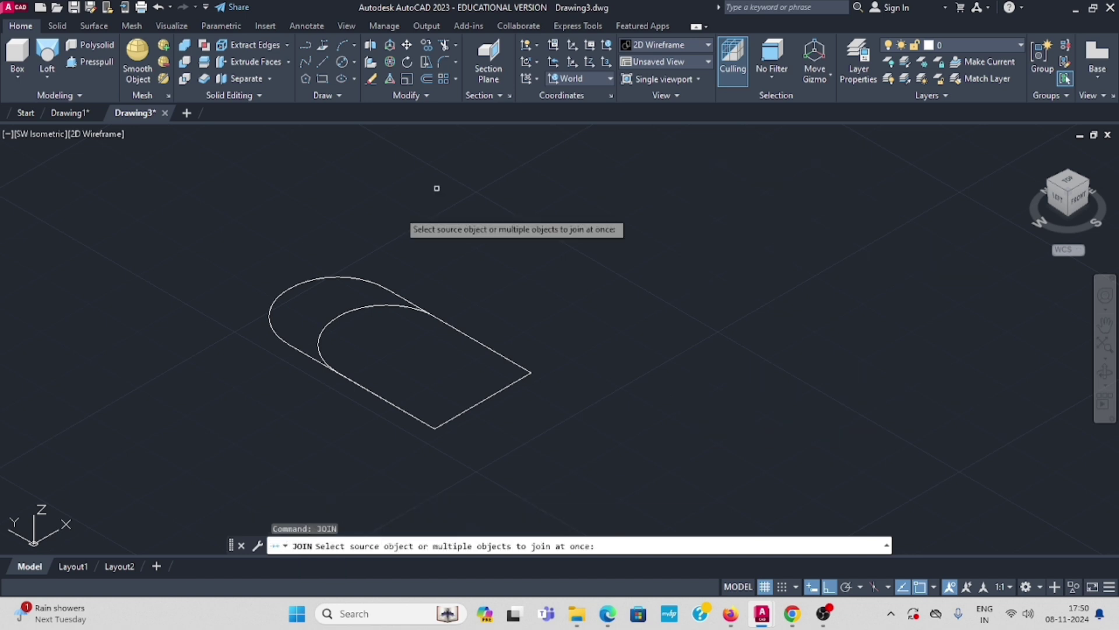
left_click(355, 309)
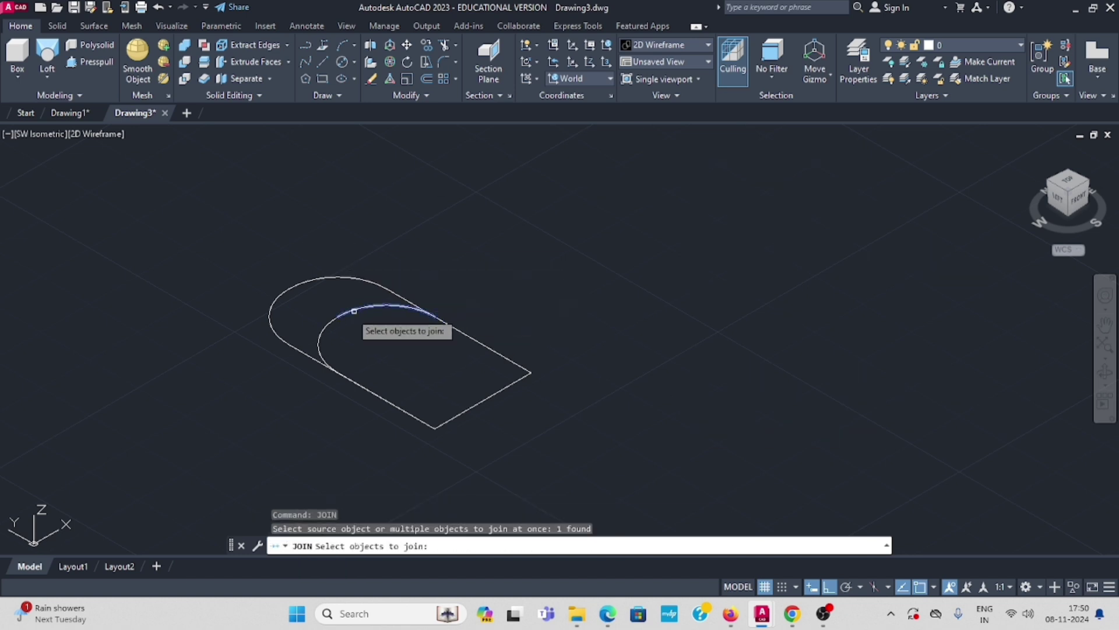
left_click(324, 331)
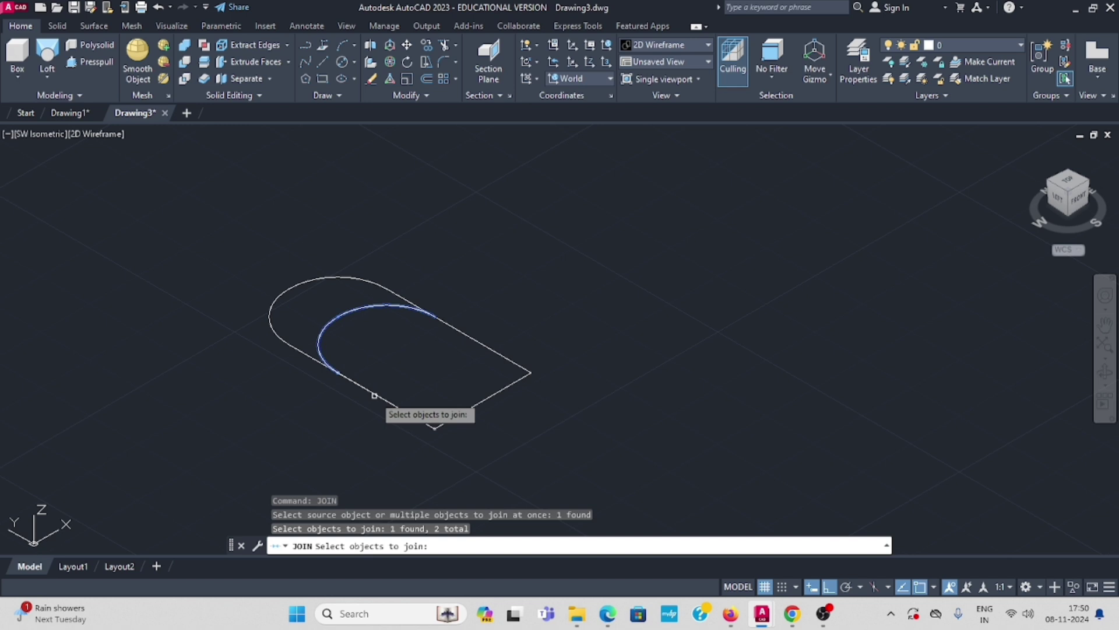
left_click(391, 408)
left_click(460, 413)
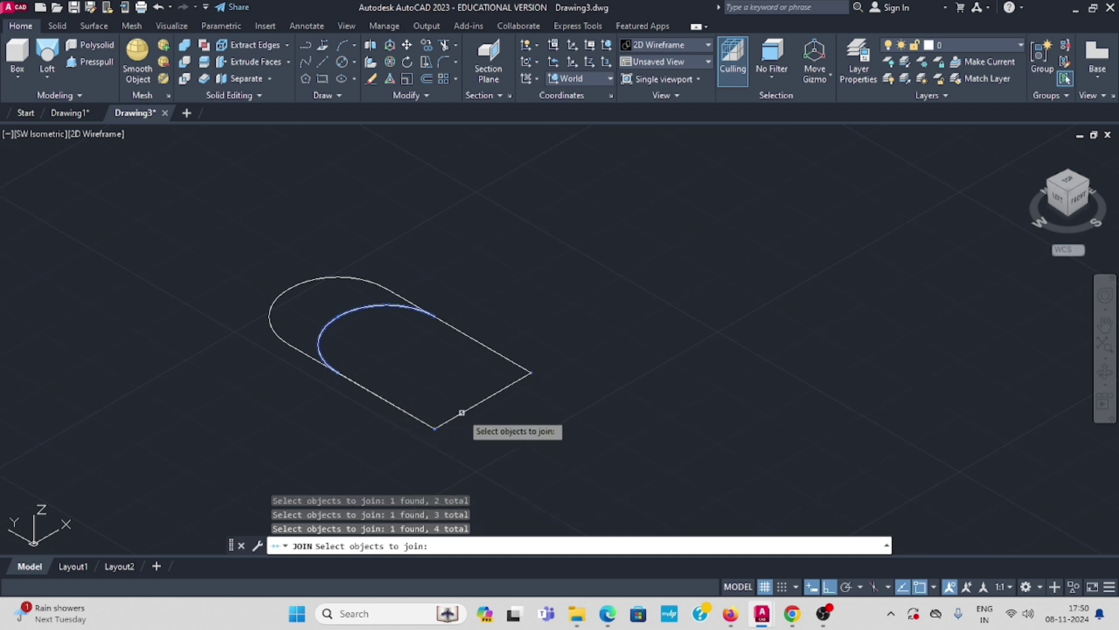
left_click(496, 353)
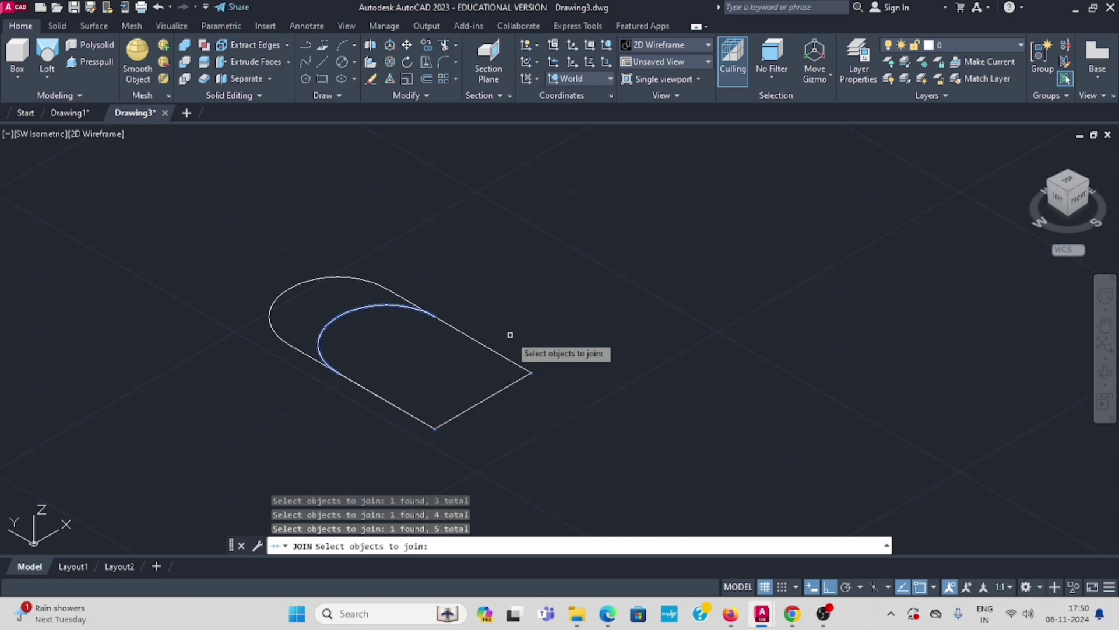
key("Return")
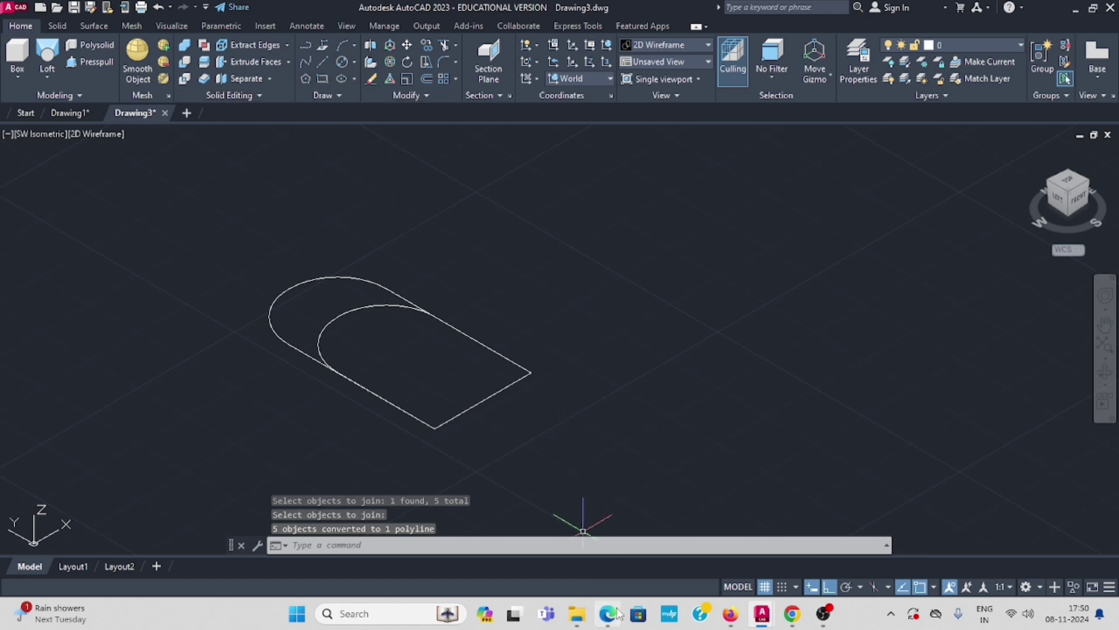
mouse_move(608, 613)
left_click(595, 548)
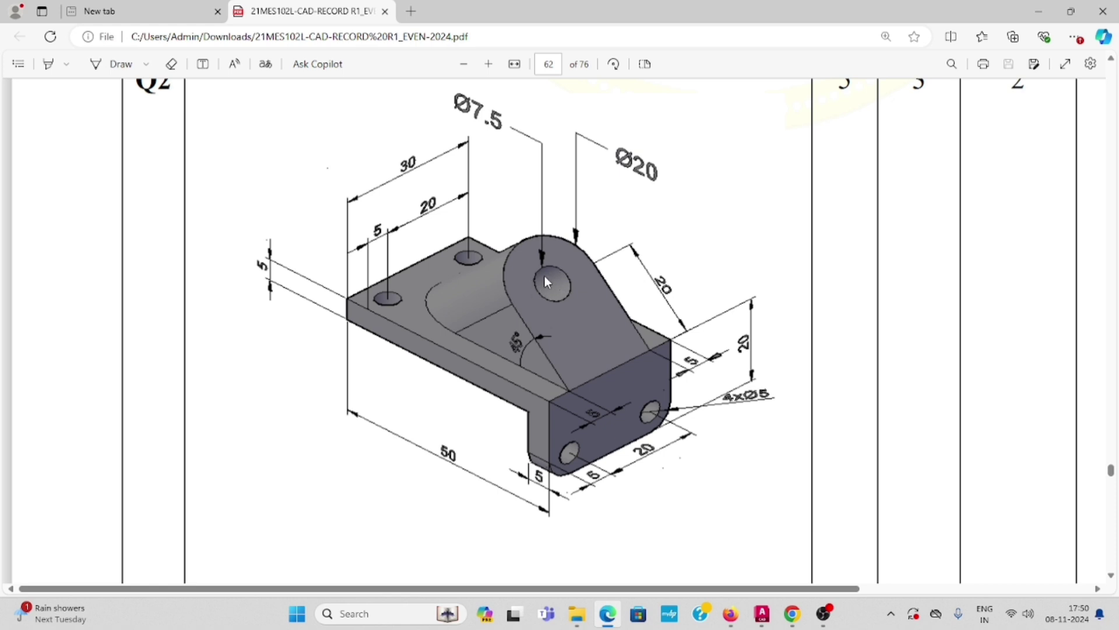
mouse_move(762, 616)
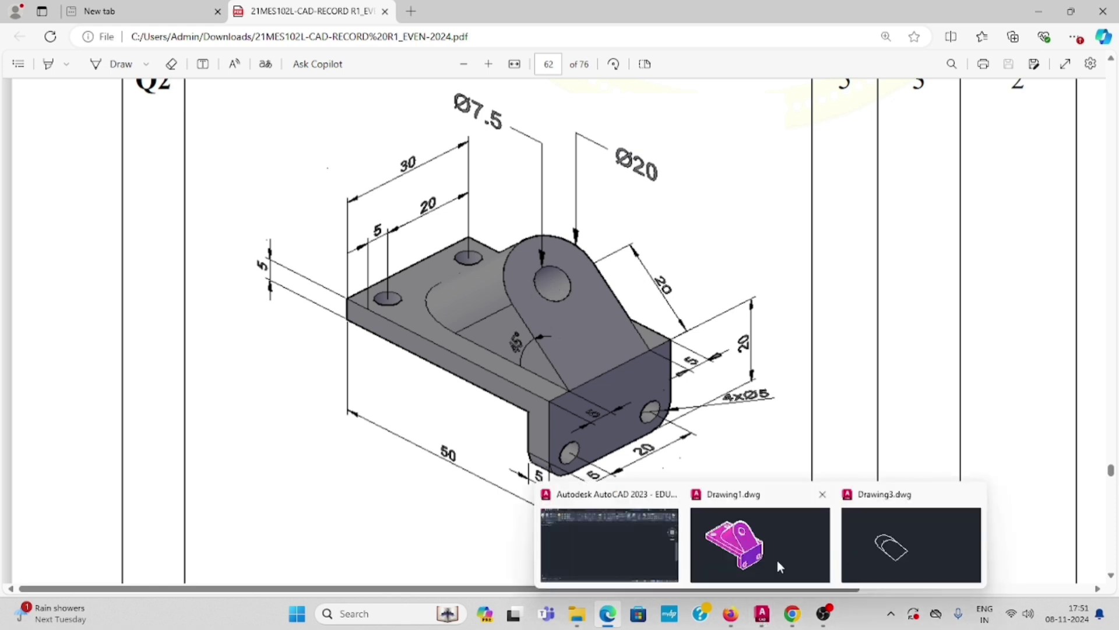
left_click(877, 550)
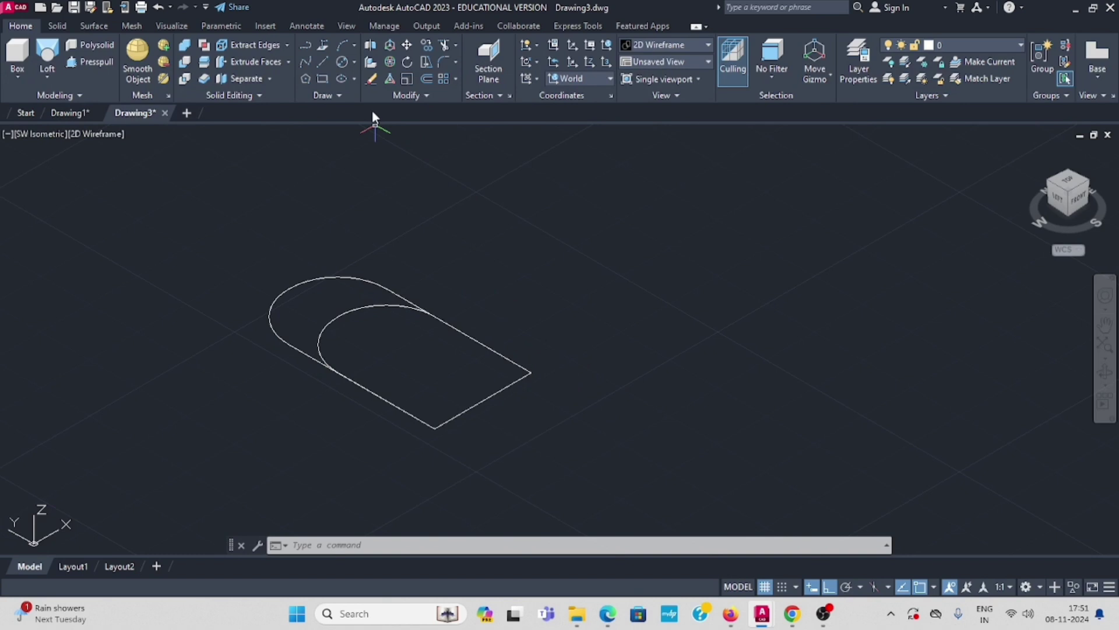
- In Top view, draw a temporary line across the inner arc's two ends
left_click(37, 135)
left_click(72, 172)
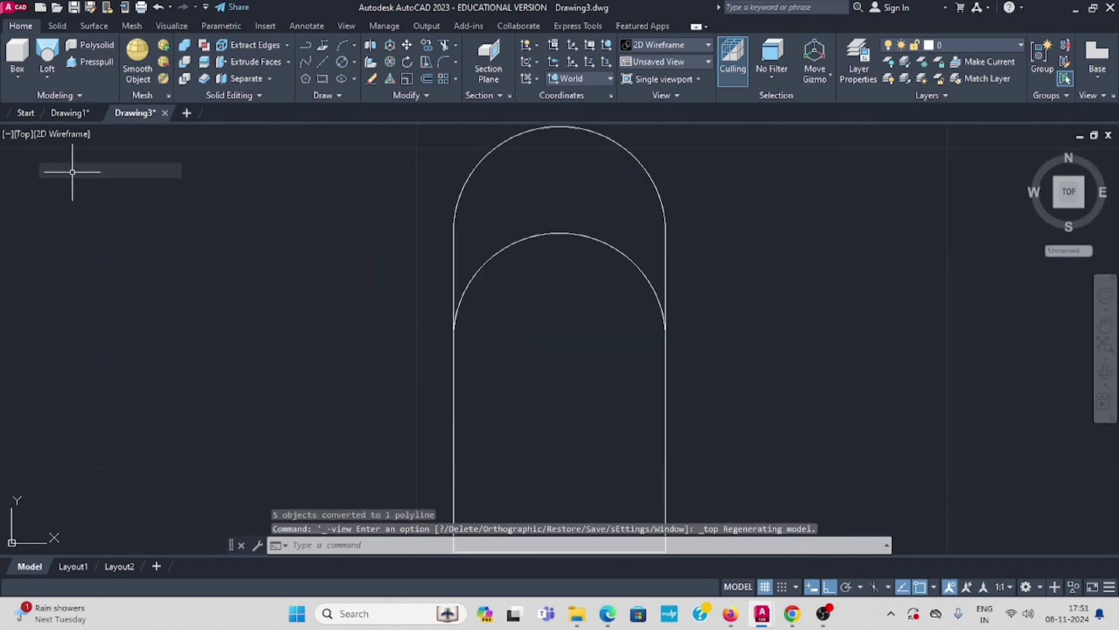
left_click(322, 62)
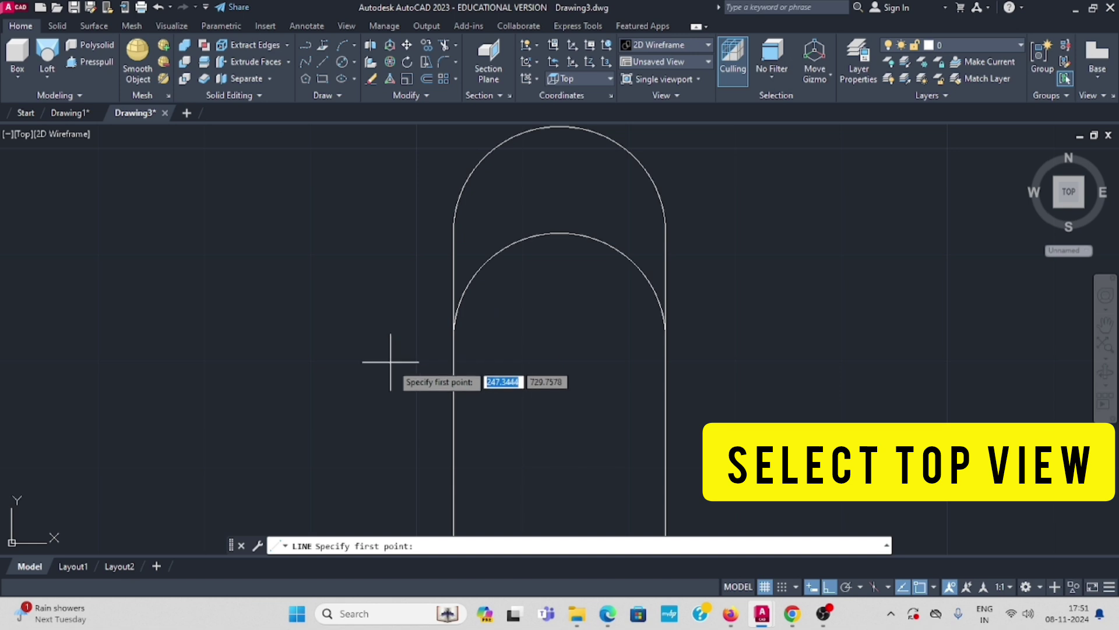
left_click(453, 339)
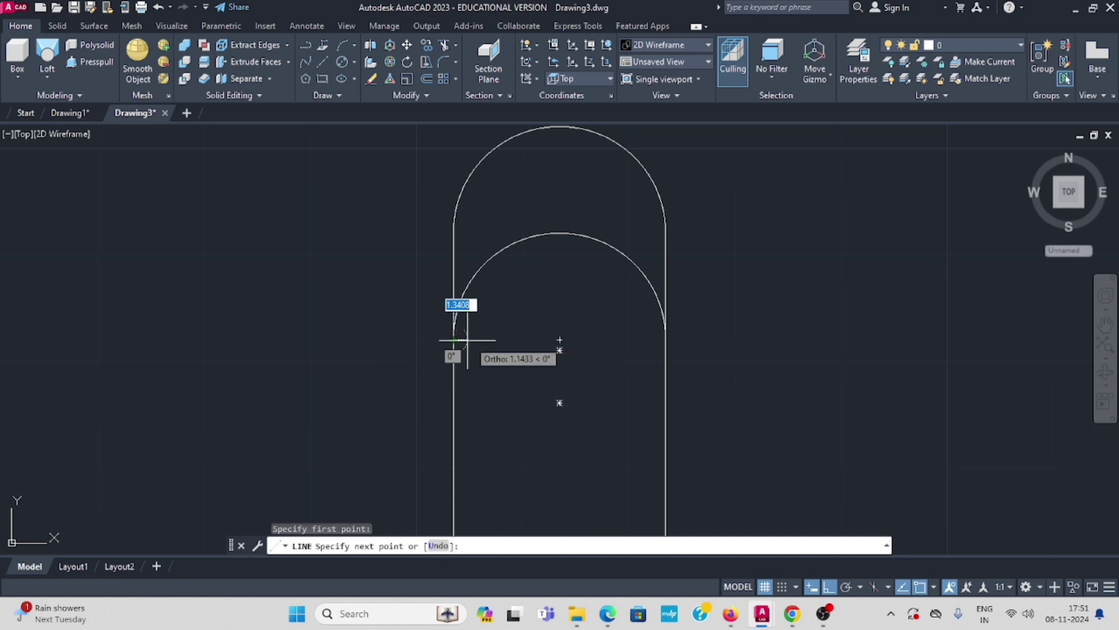
left_click(666, 339)
key("Escape")
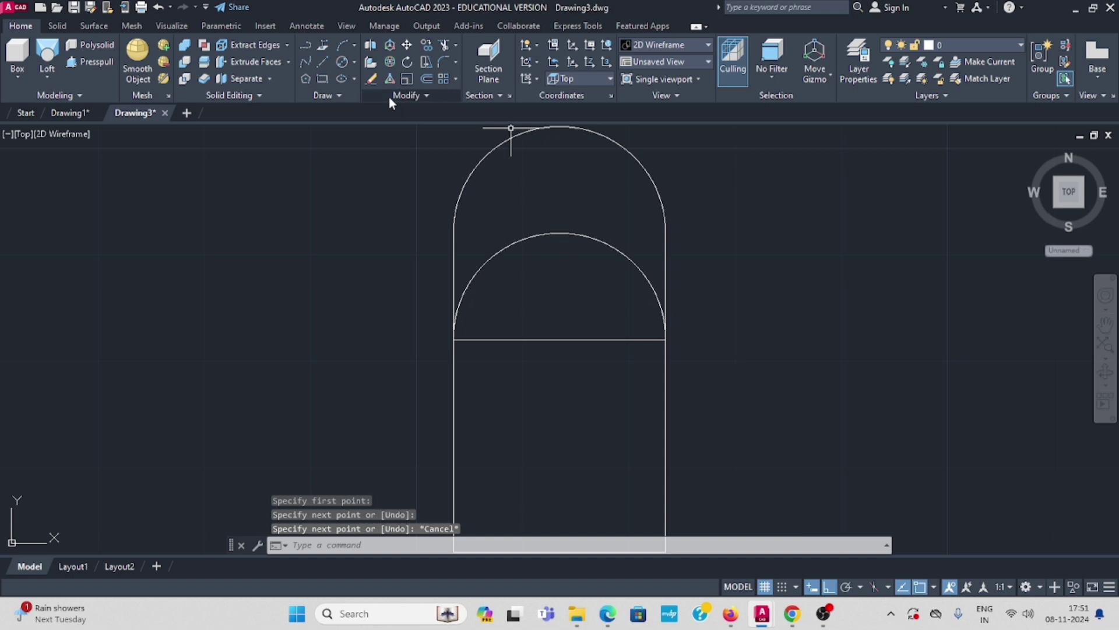
- Draw a 7.5-diameter circle at the line's midpoint, erase the line, and return to SW Isometric
left_click(354, 62)
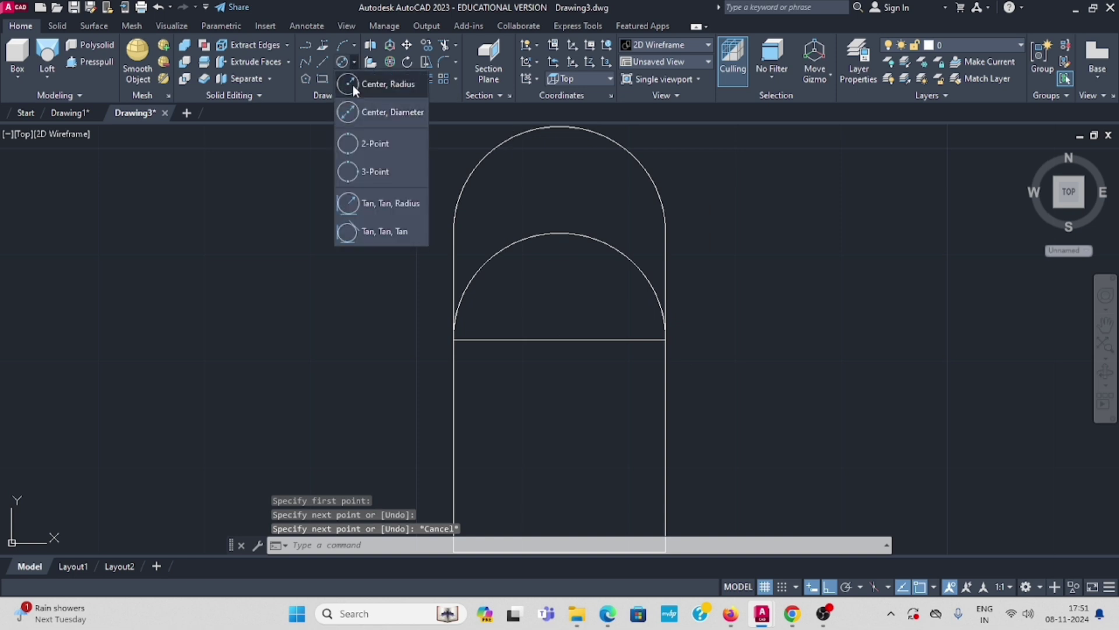
left_click(383, 110)
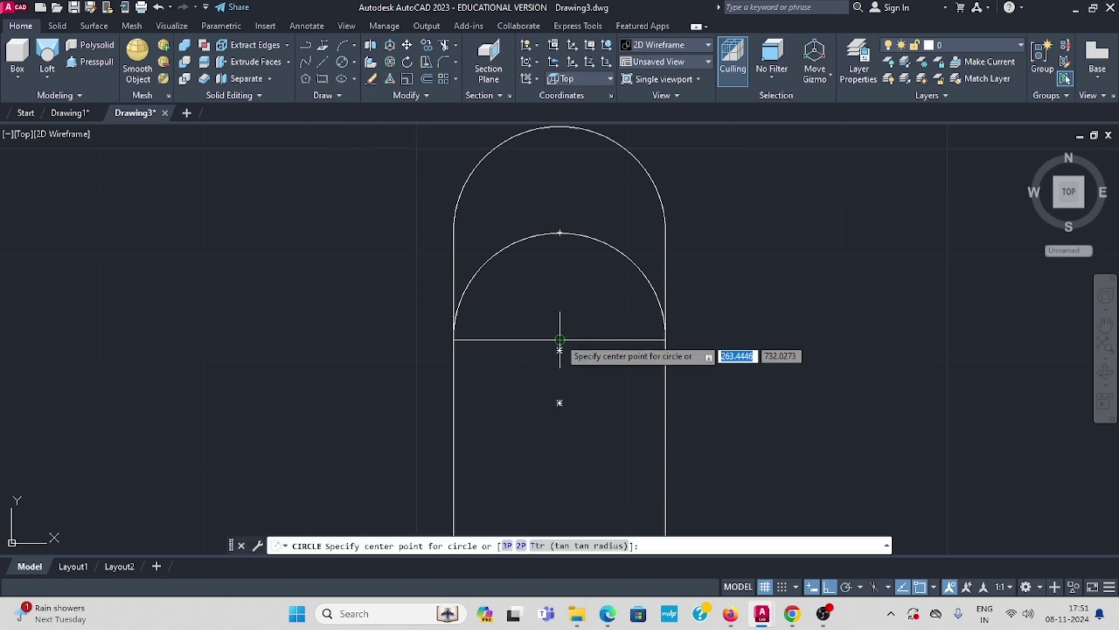
left_click(560, 339)
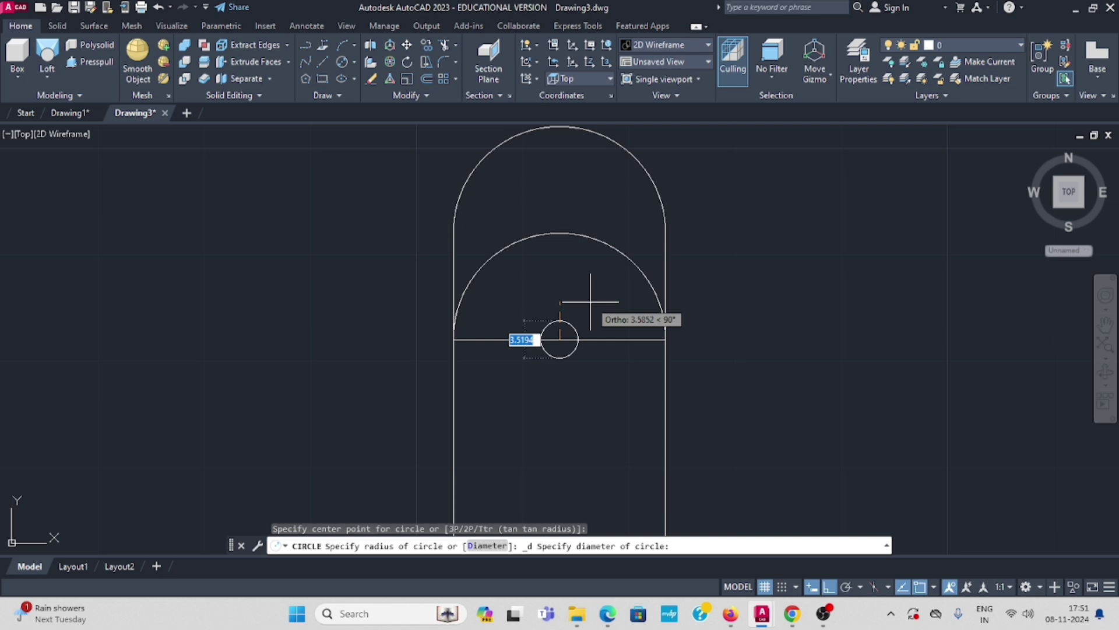
type("7.5")
key("Return")
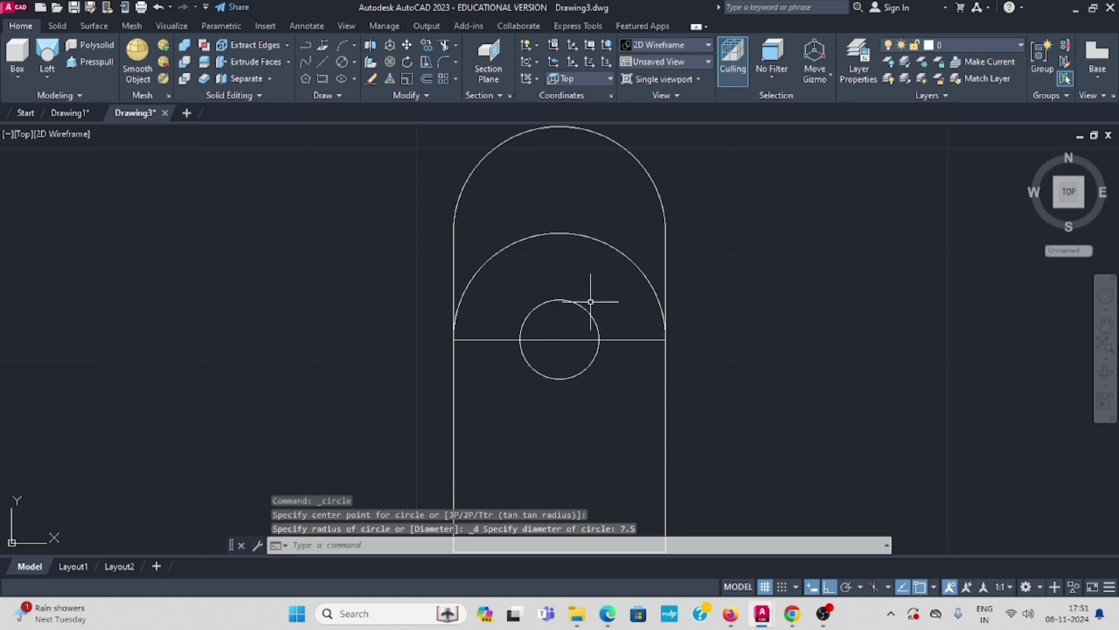
left_click(632, 340)
key("Delete")
scroll(685, 321, "down", 4)
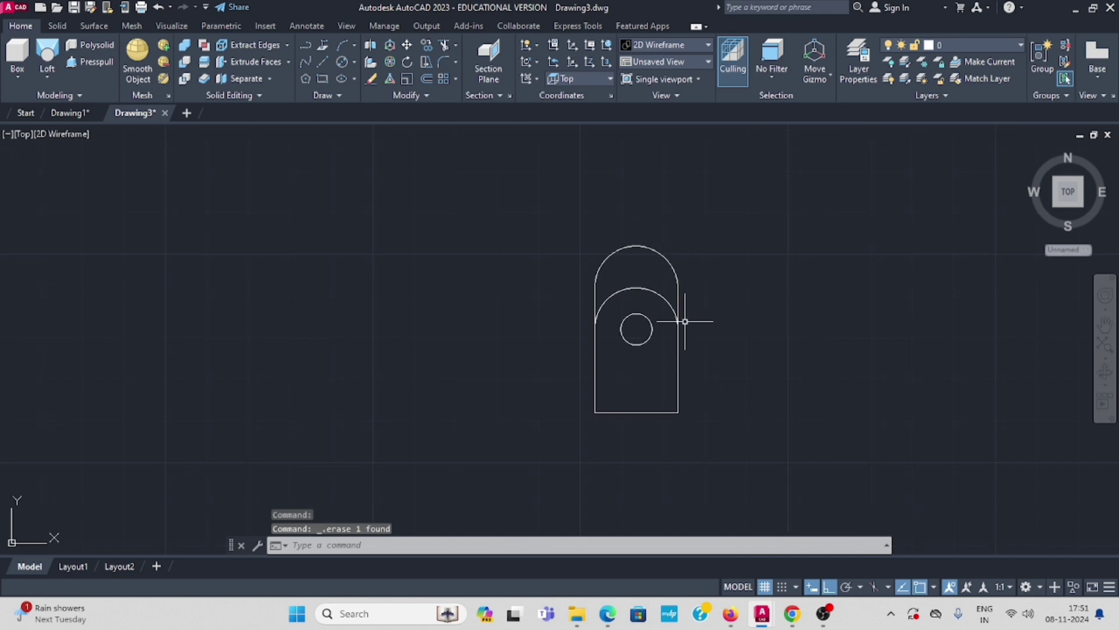
left_click(23, 136)
left_click(74, 262)
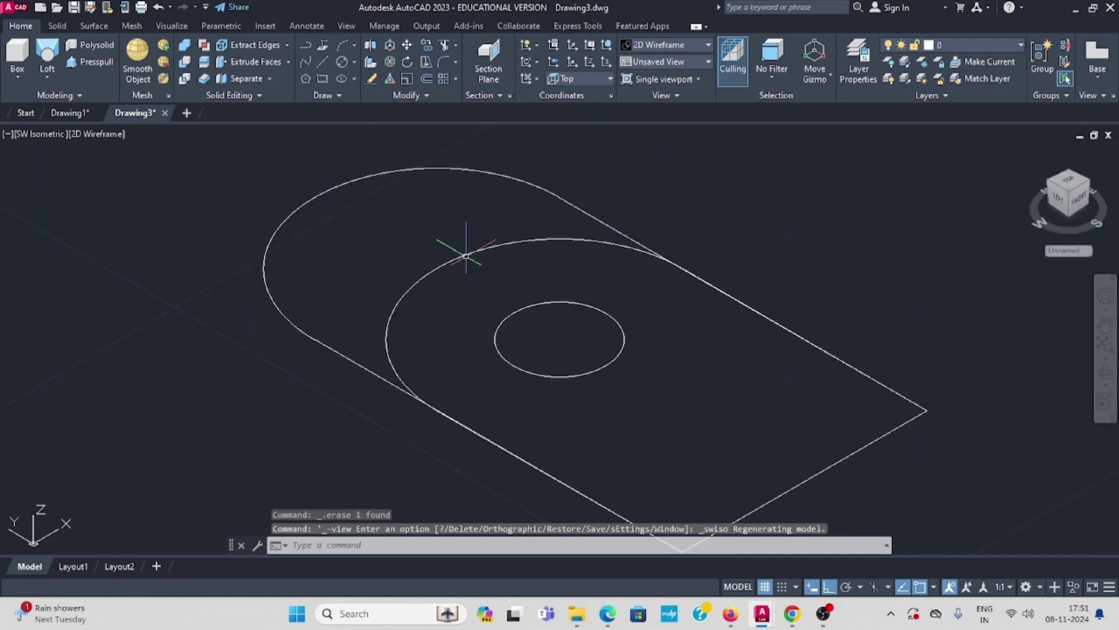
- Draw a vertical line up from the plate's front corner and a line from that corner past the left edge
left_click(323, 62)
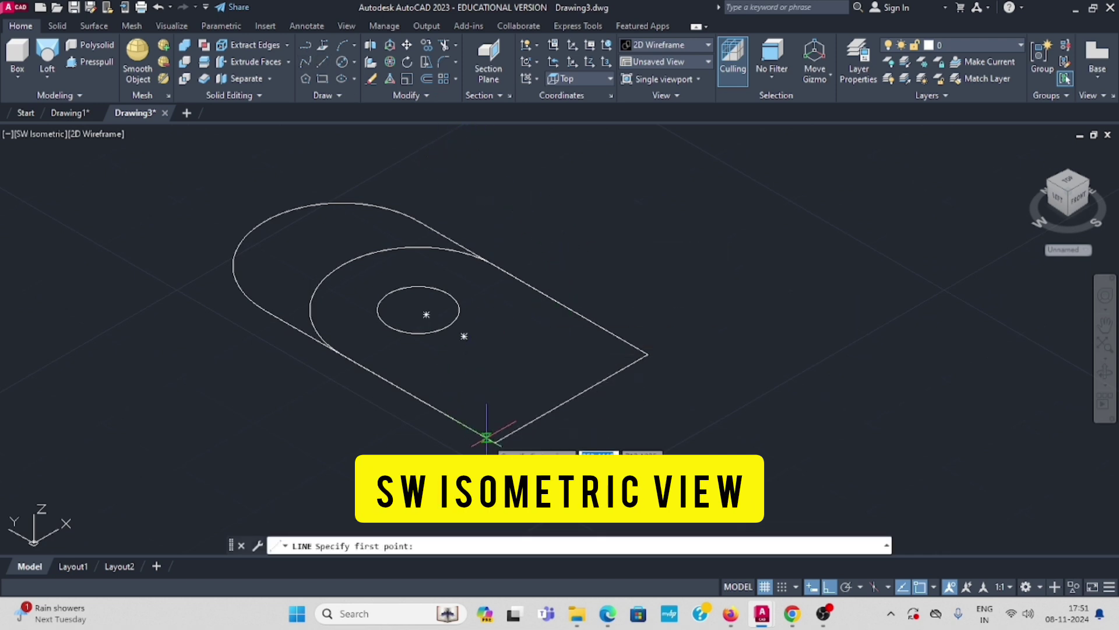
left_click(494, 443)
left_click(495, 165)
key("Return")
key("Return")
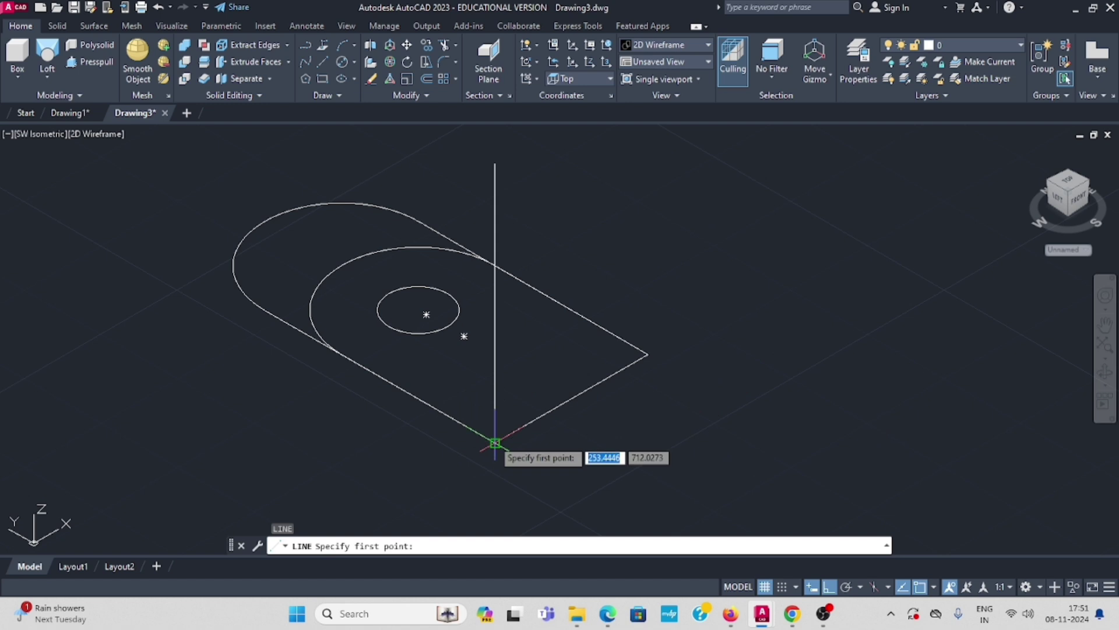
left_click(495, 443)
left_click(118, 241)
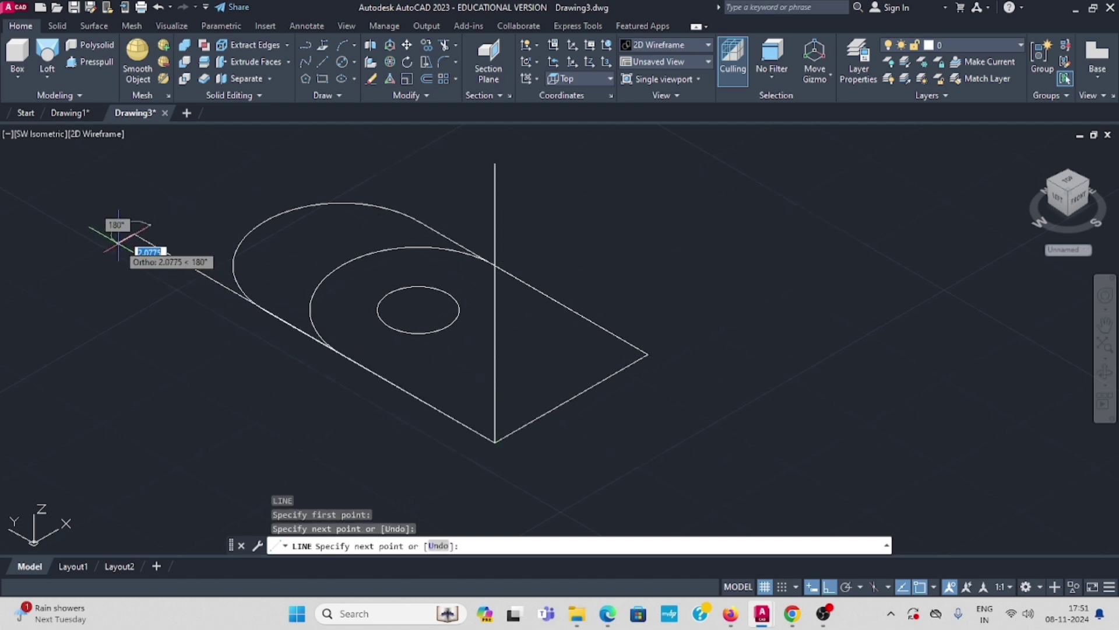
key("Escape")
middle_click_drag(579, 234, 583, 263)
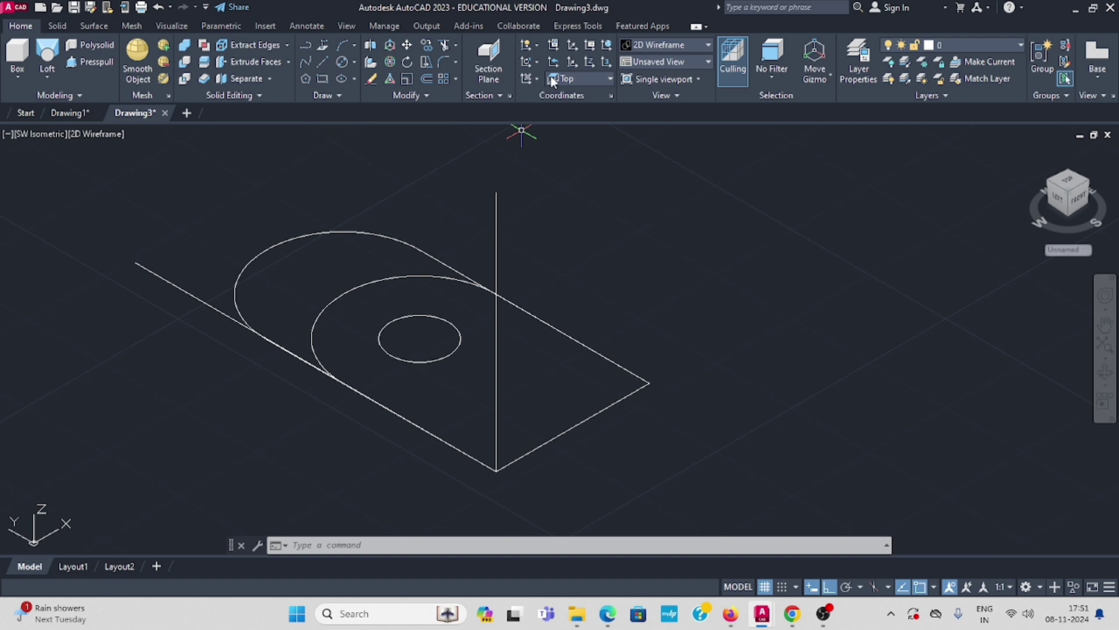
- Define a 3-point UCS at the front corner, X along the left line, XY toward the vertical line
left_click(572, 49)
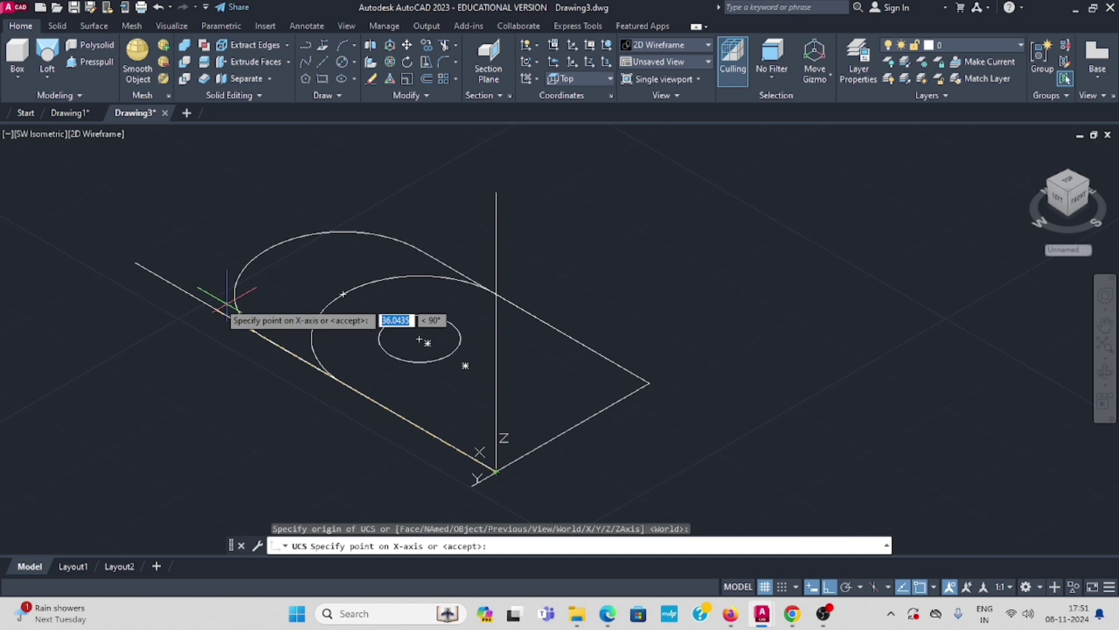
left_click(134, 263)
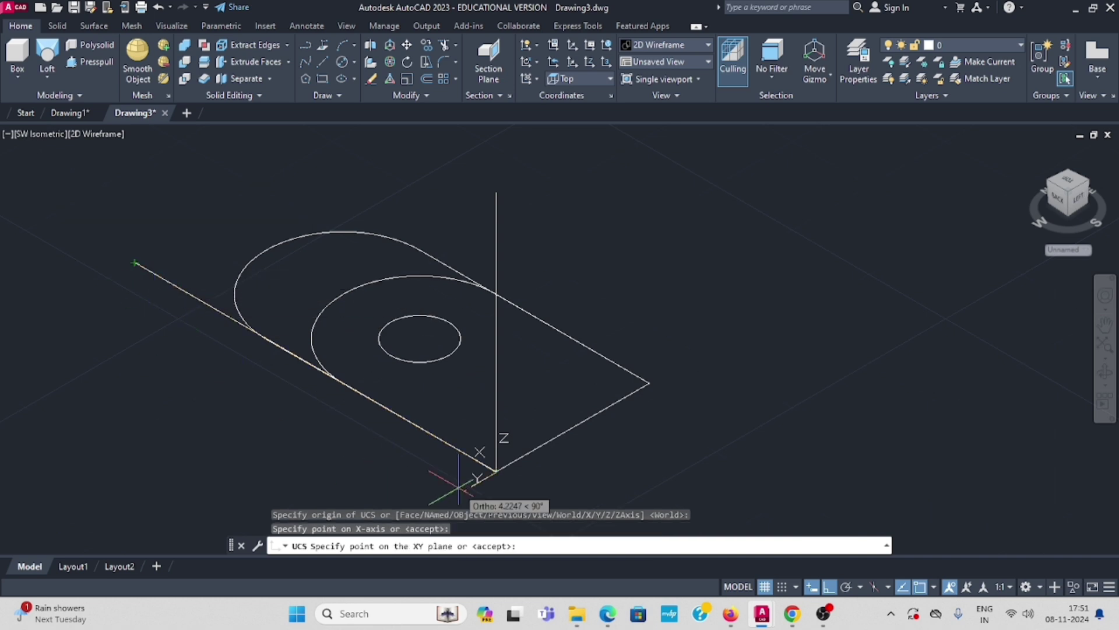
left_click(496, 193)
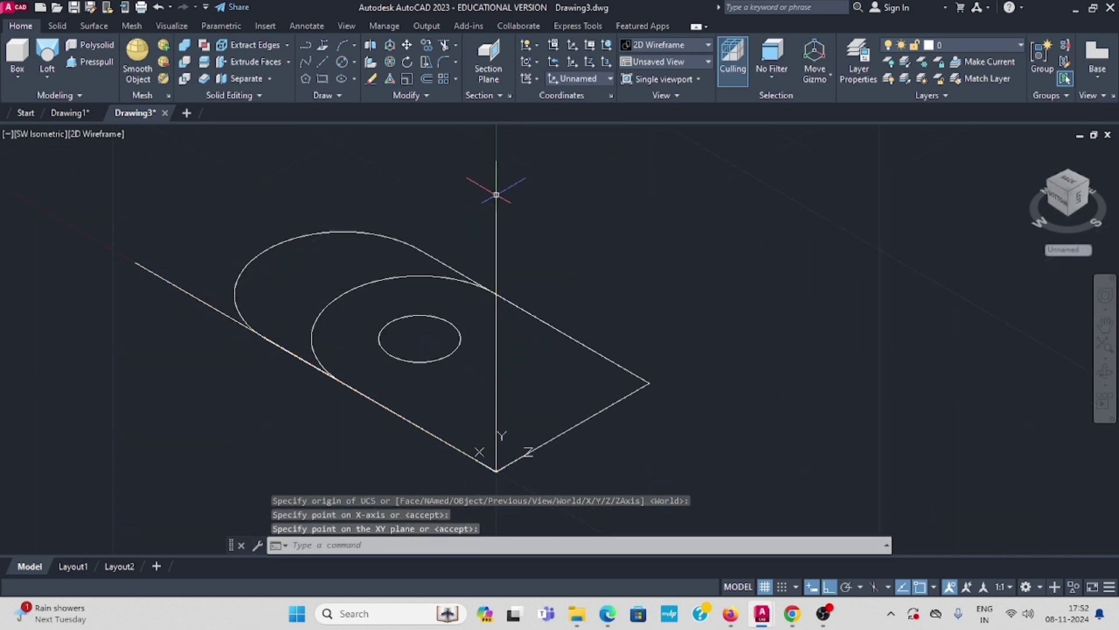
key("Return")
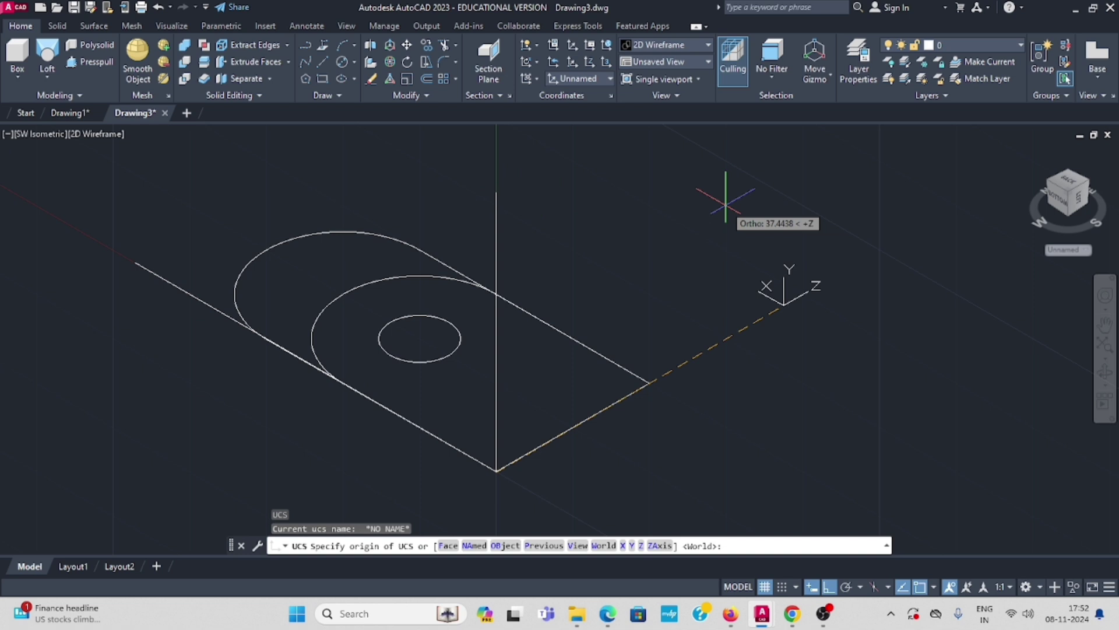
left_click(497, 472)
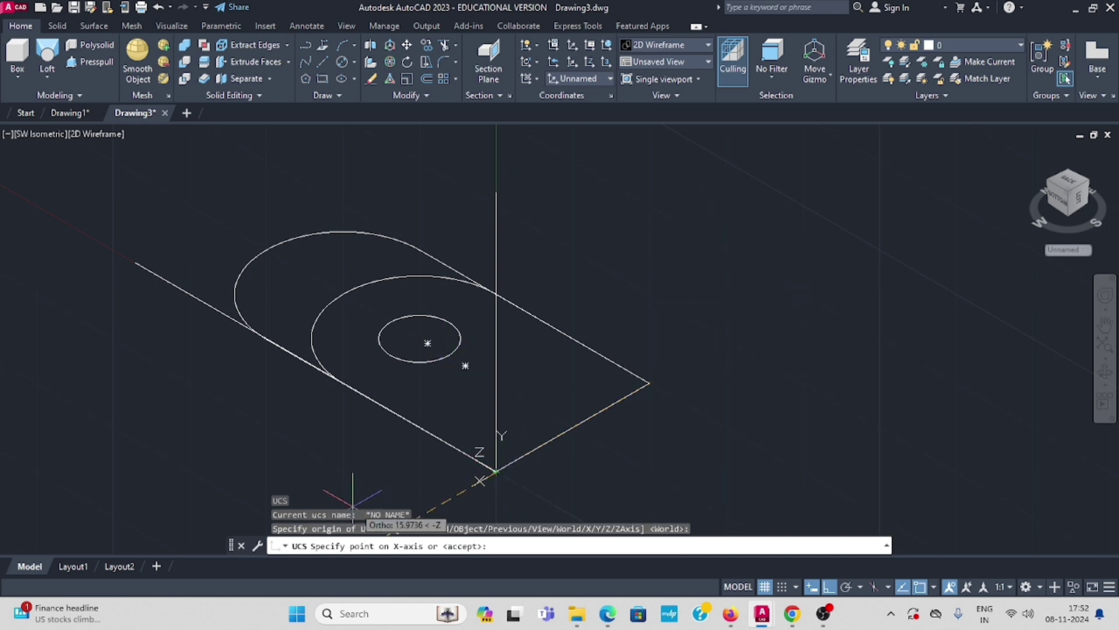
key("Escape")
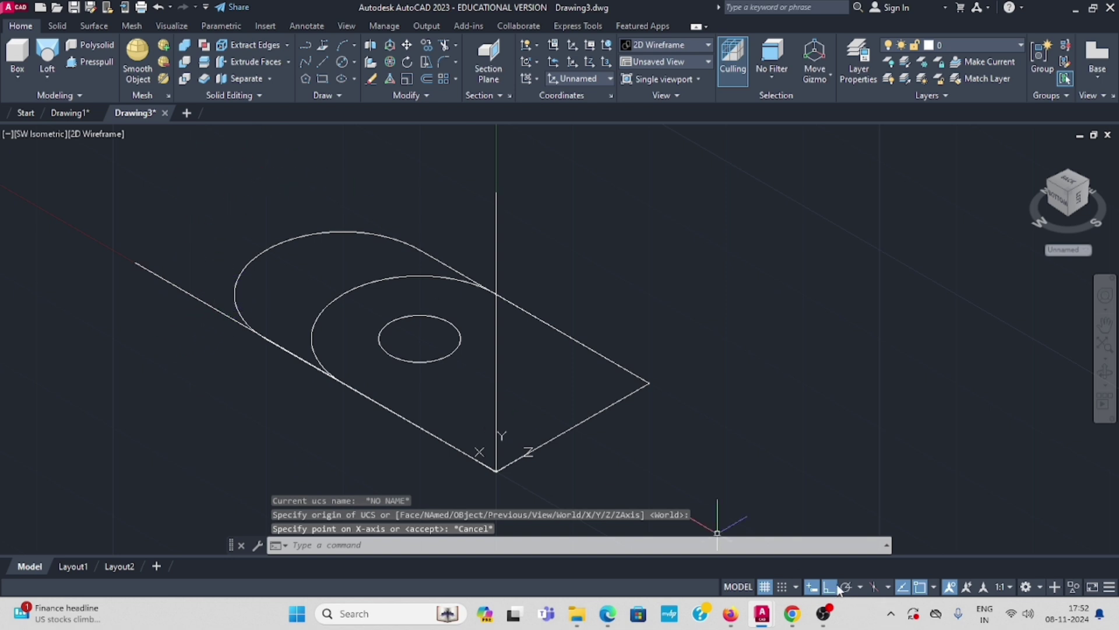
- Turn on polar tracking with the 45° angle increment
left_click(860, 587)
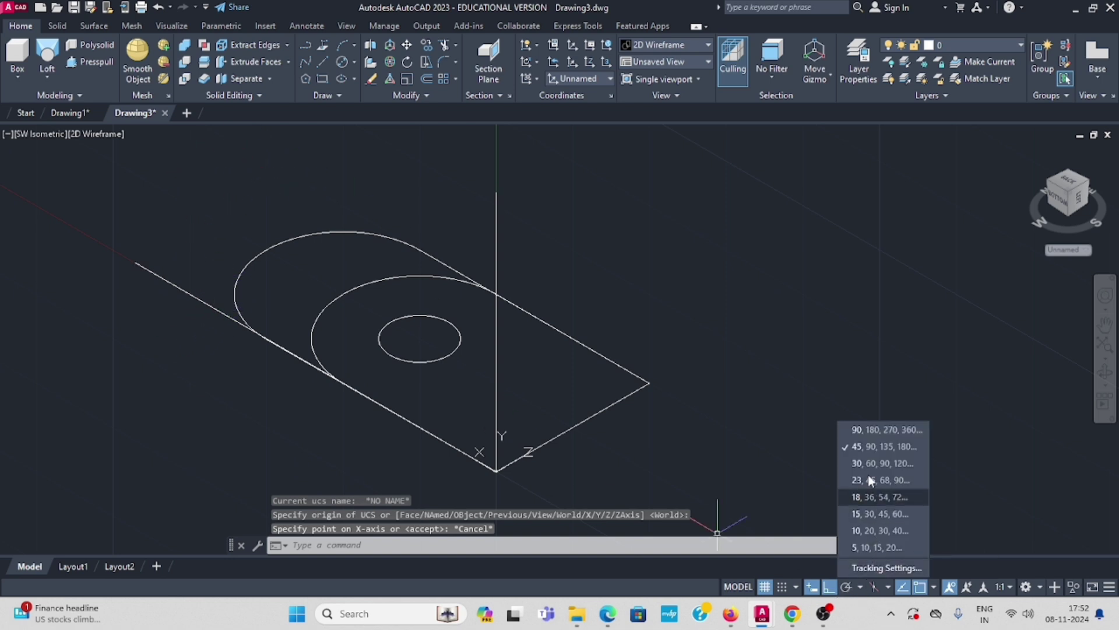
left_click(848, 591)
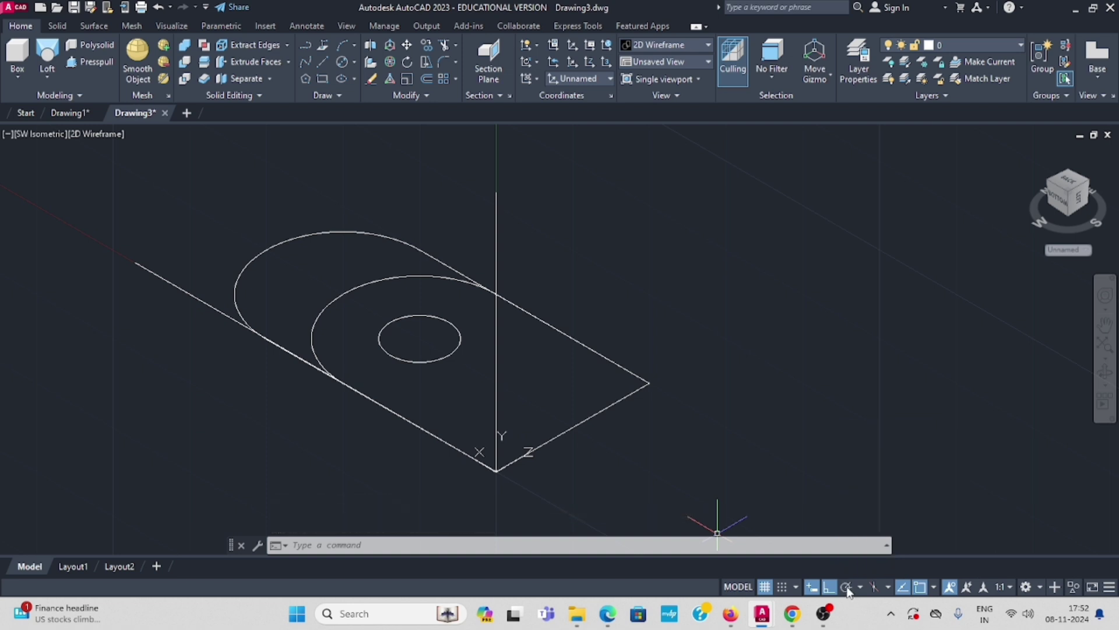
left_click(847, 587)
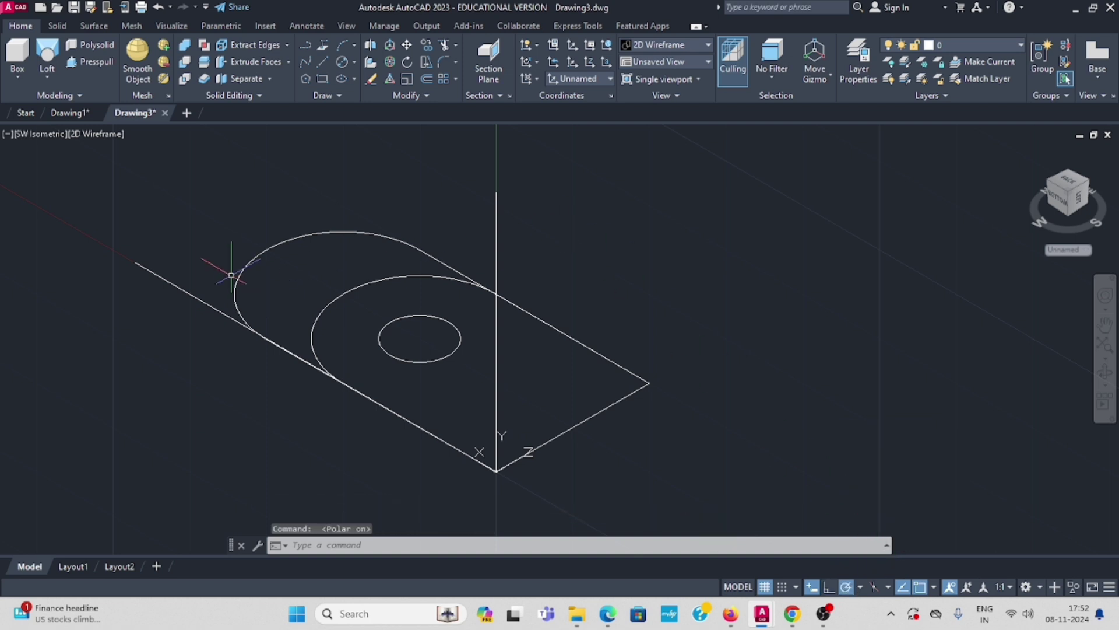
middle_click_drag(382, 220, 328, 237)
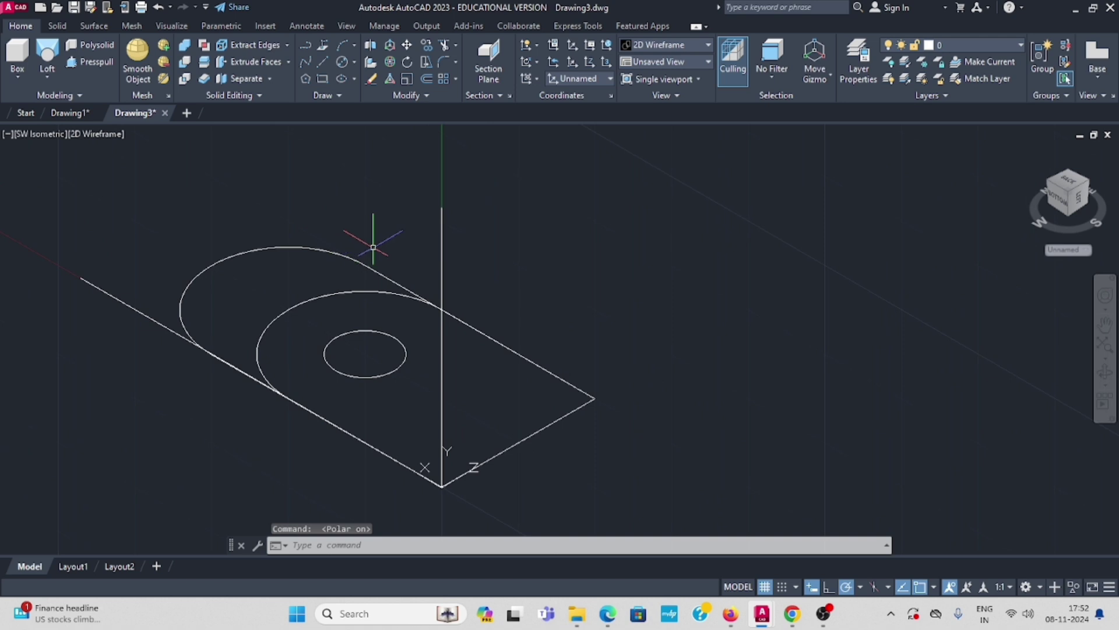
- Draw a 45° line from the plate's front corner up through the hole, then erase the extended left-edge line
left_click(1110, 587)
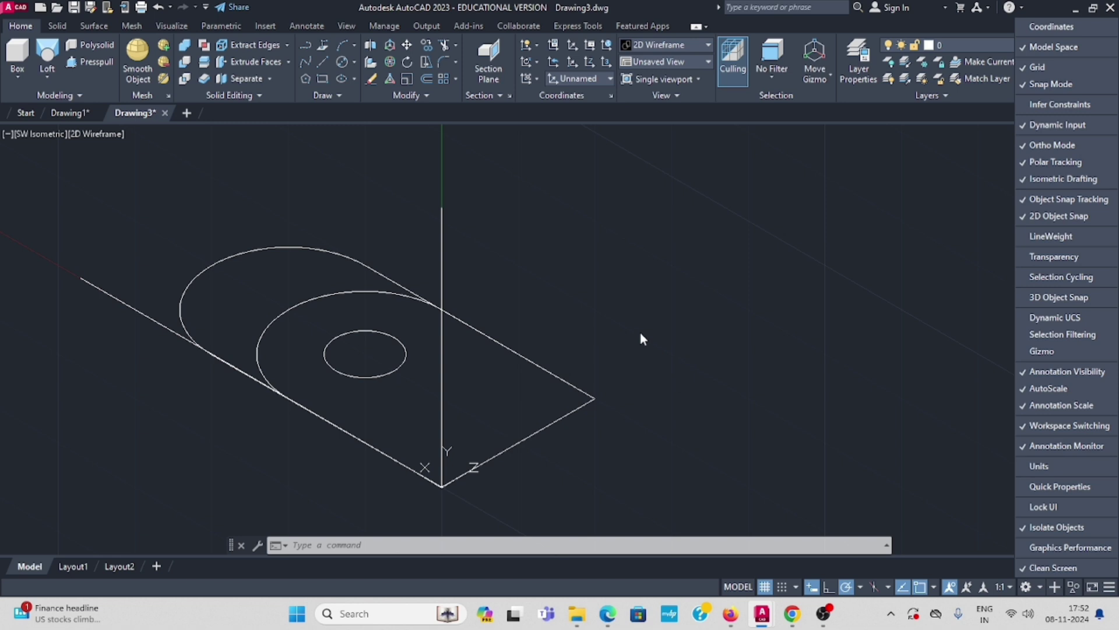
key("Escape")
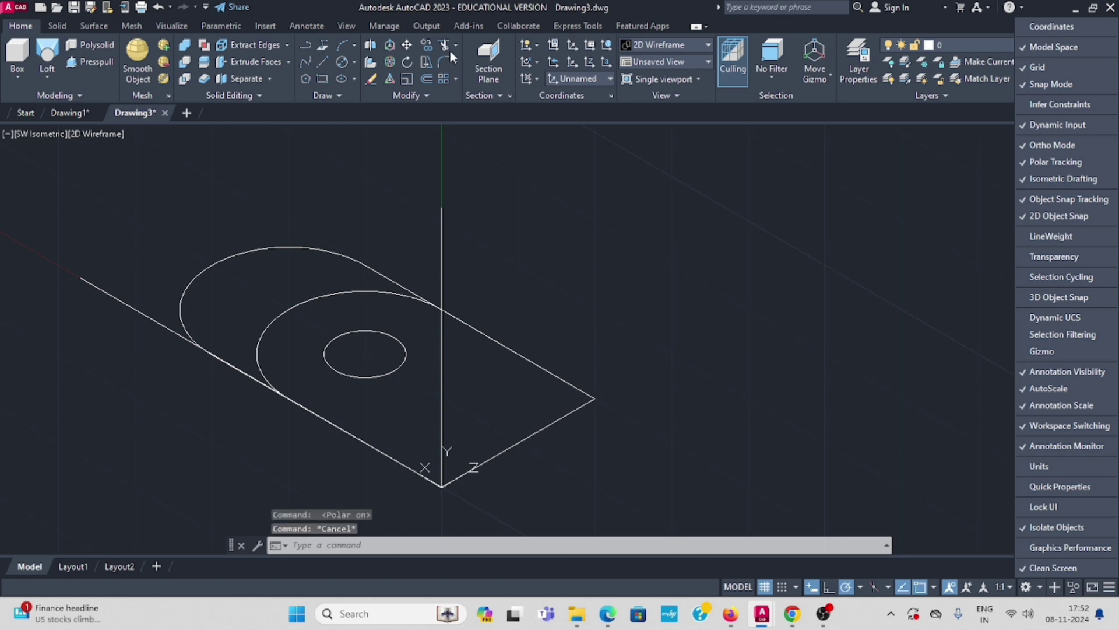
left_click(324, 61)
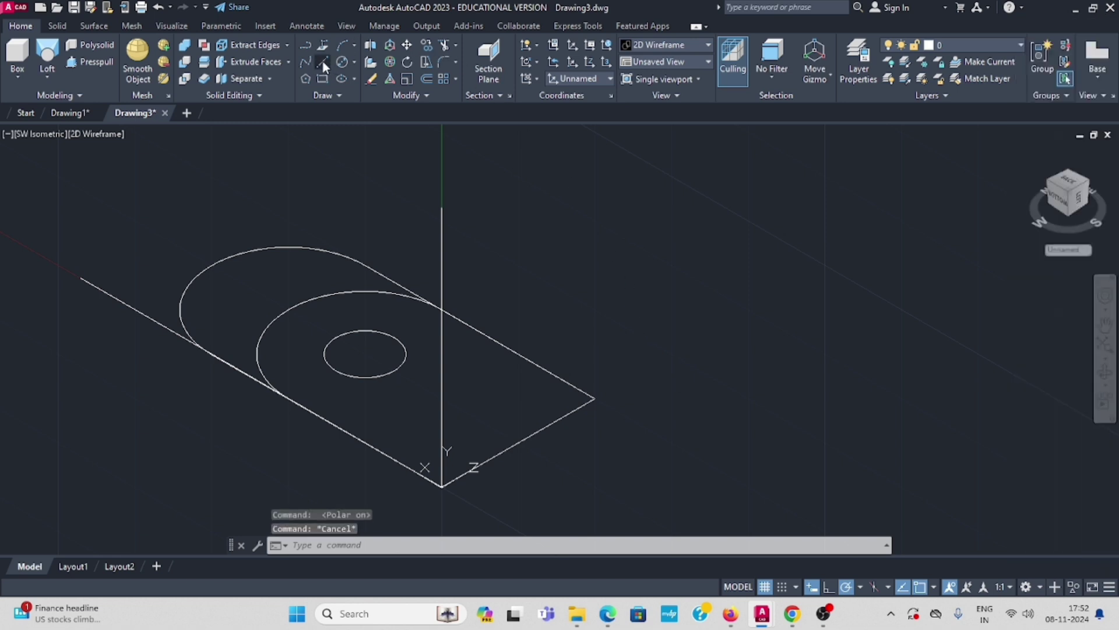
left_click(441, 485)
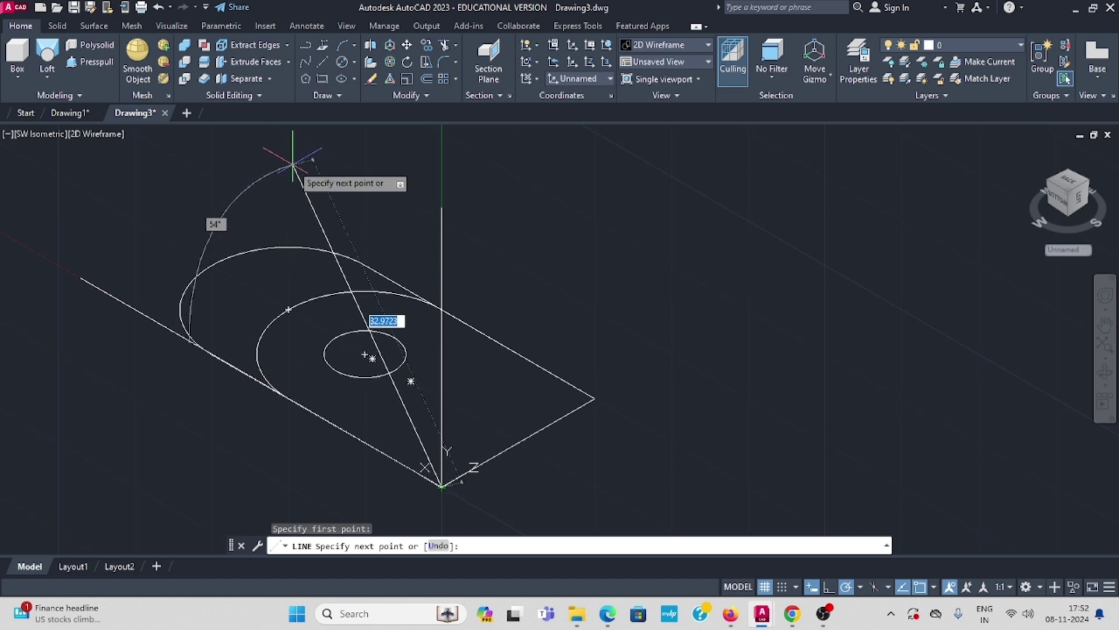
left_click(267, 179)
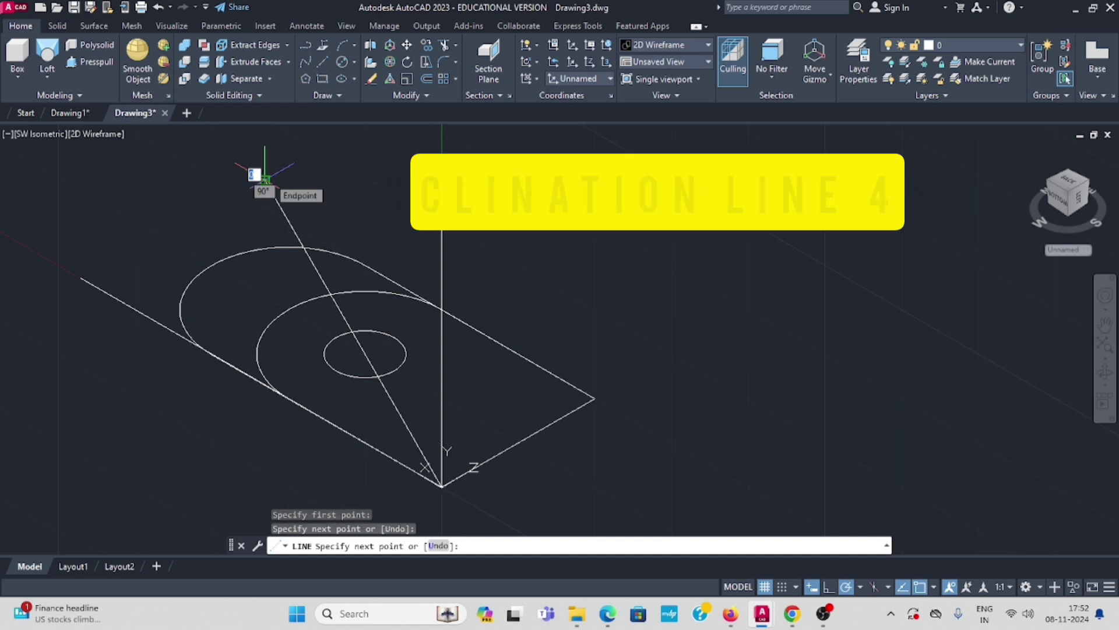
key("Escape")
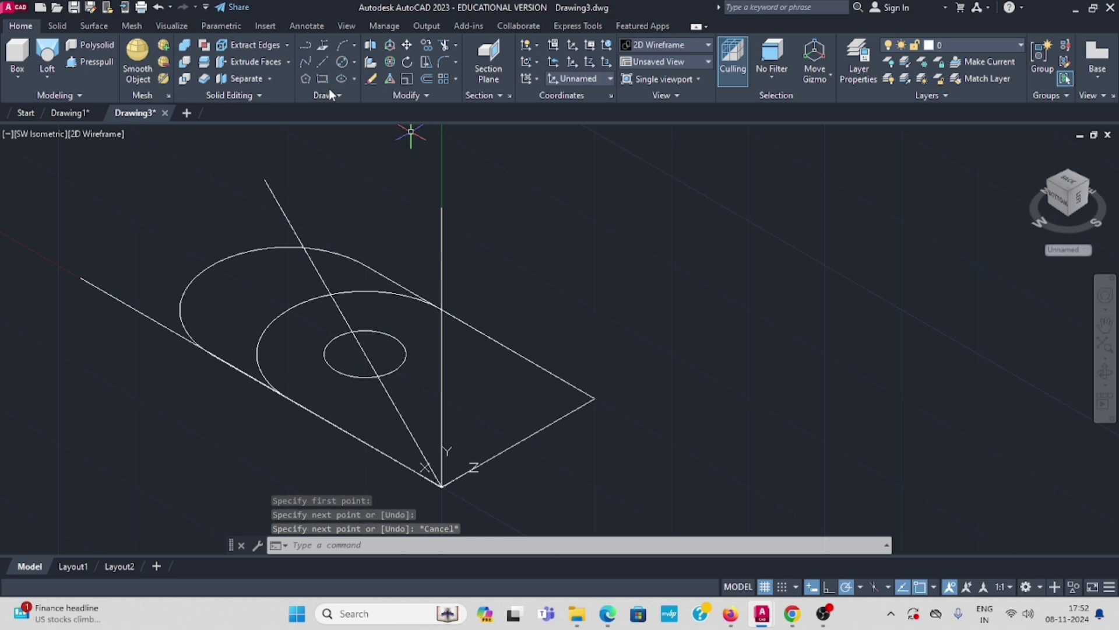
left_click(136, 311)
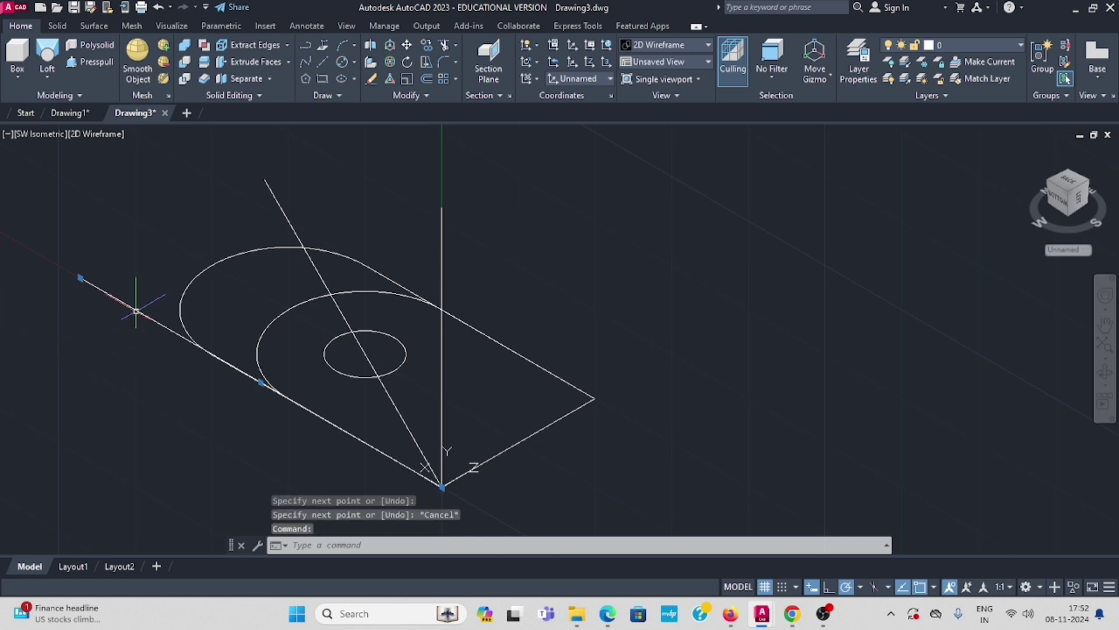
key("Delete")
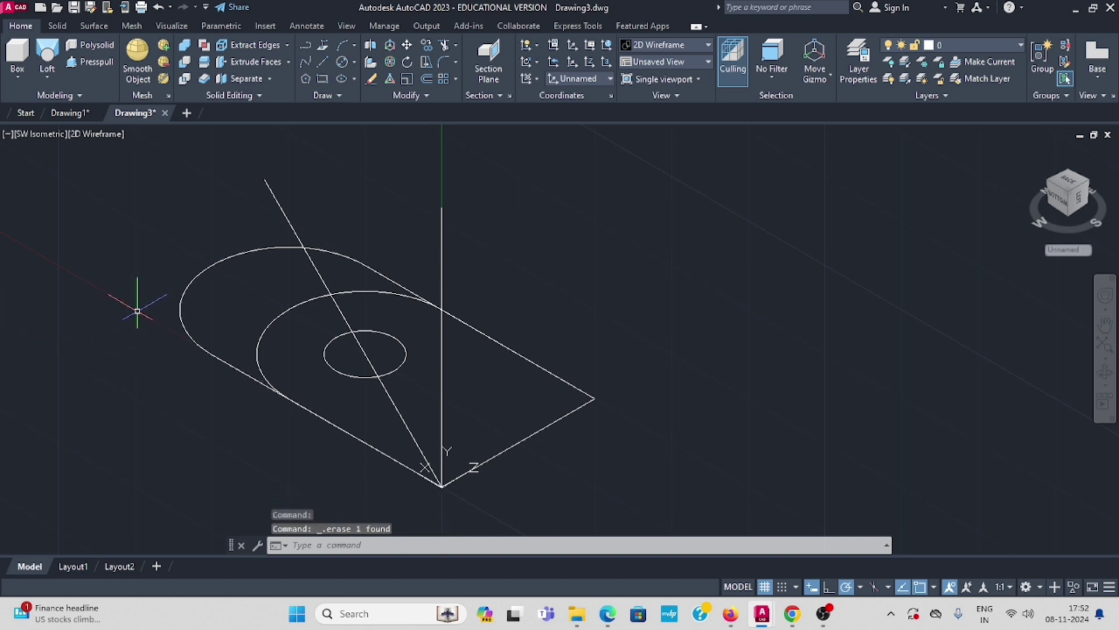
- Delete the vertical reference line and rotate the lug arc and hole circle about the front corner onto the 45° line
left_click(442, 235)
key("Delete")
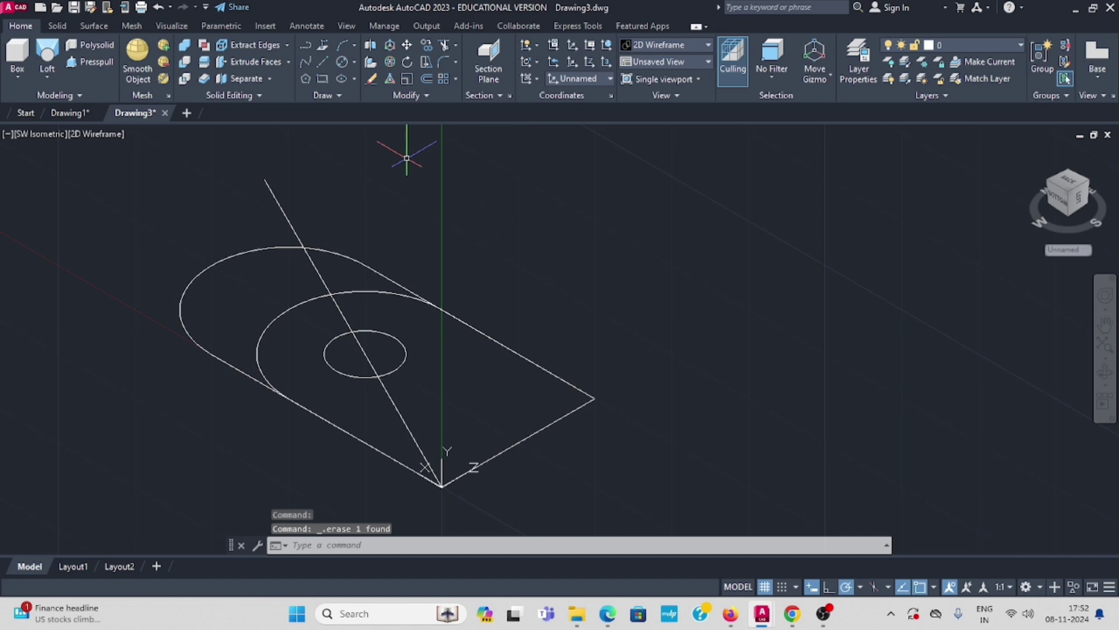
left_click(405, 63)
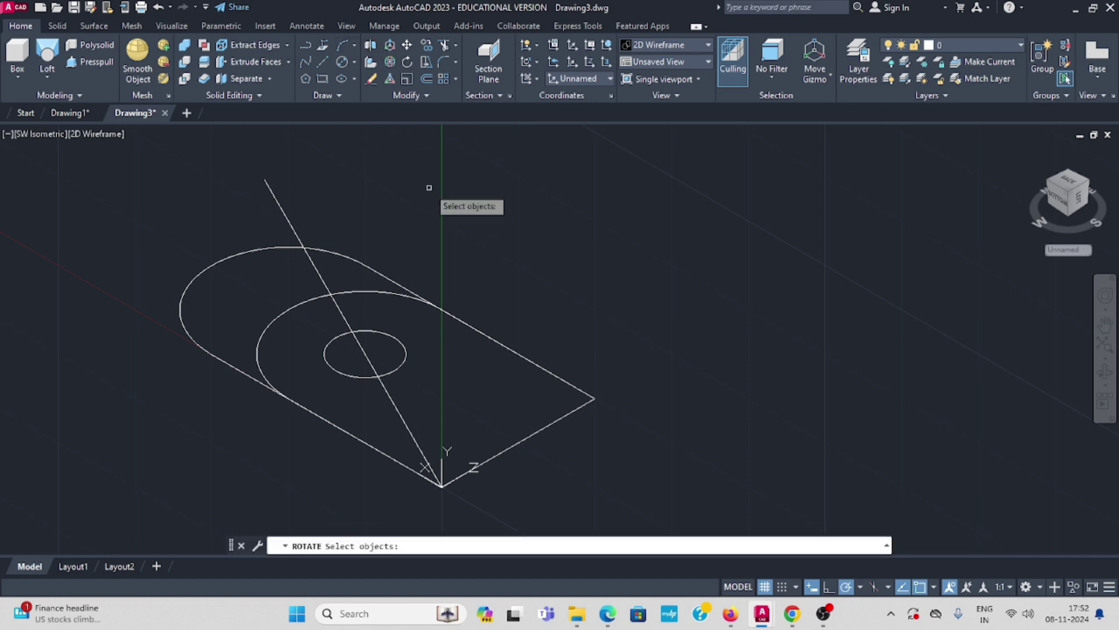
left_click(360, 290)
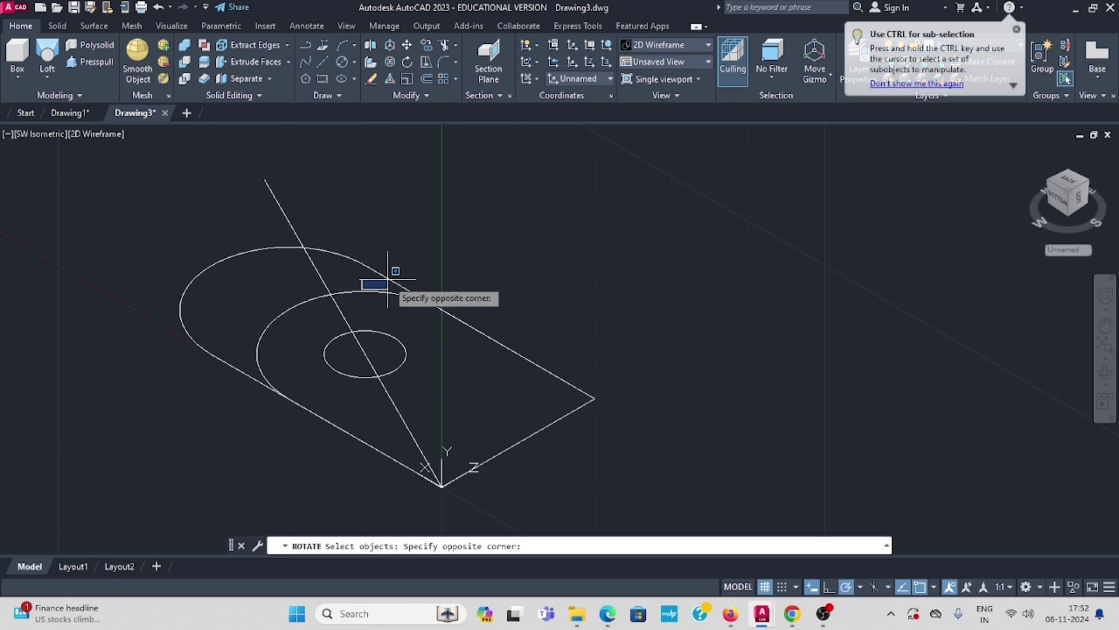
key("Escape")
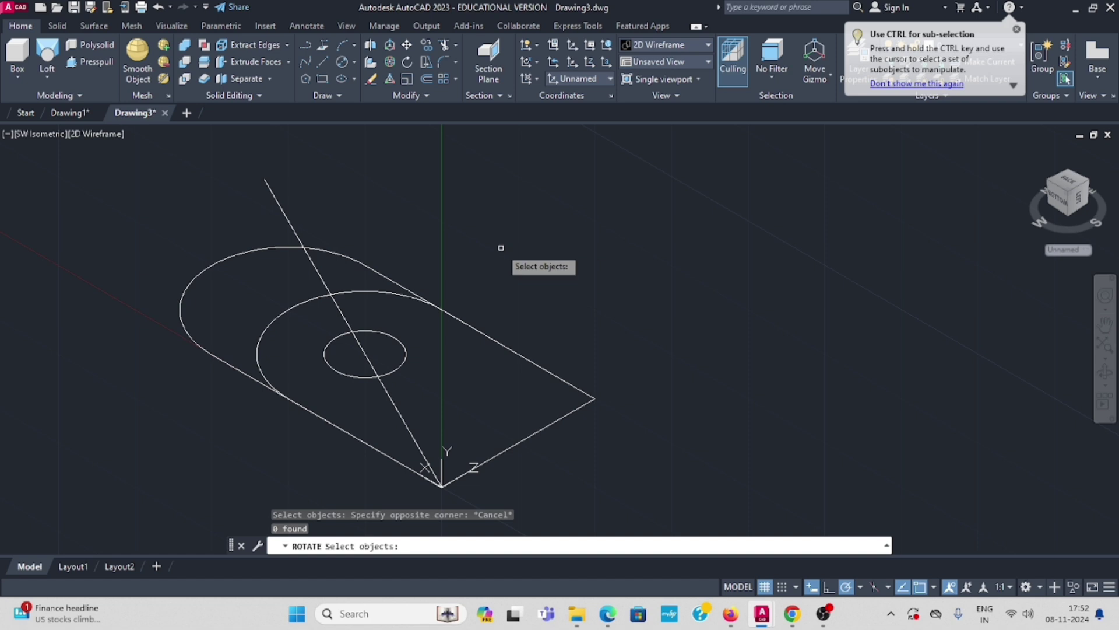
left_click(376, 290)
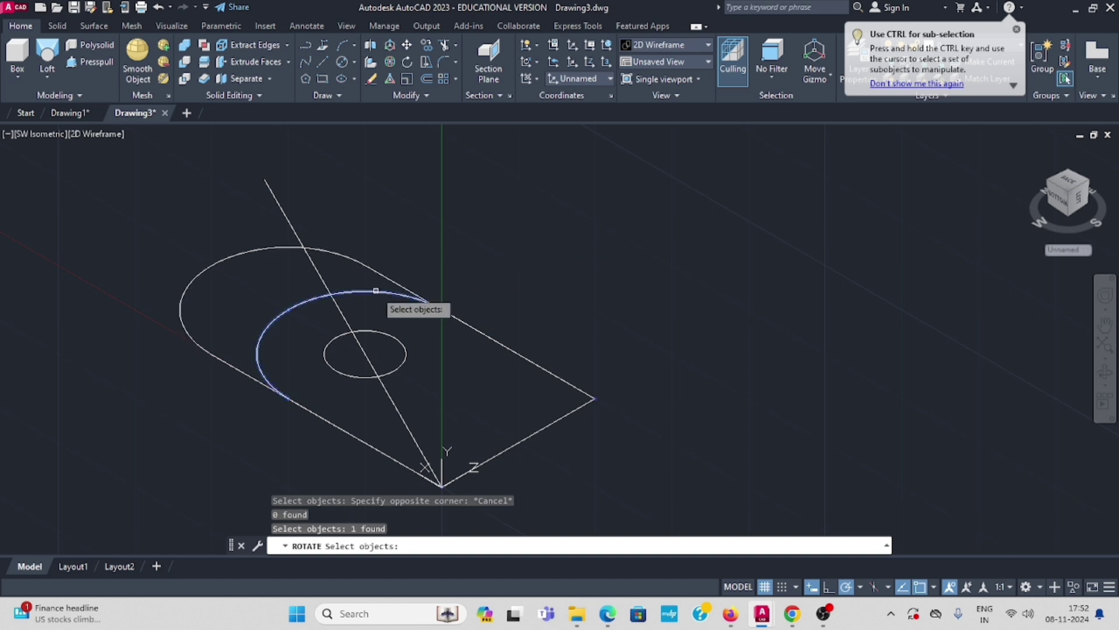
left_click(375, 330)
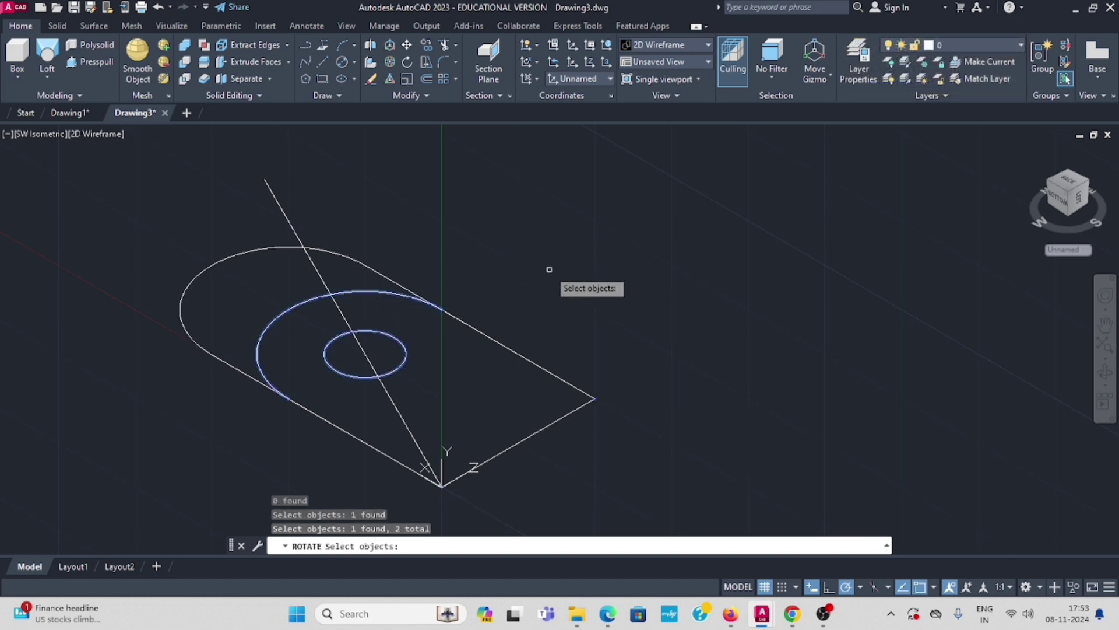
key("Return")
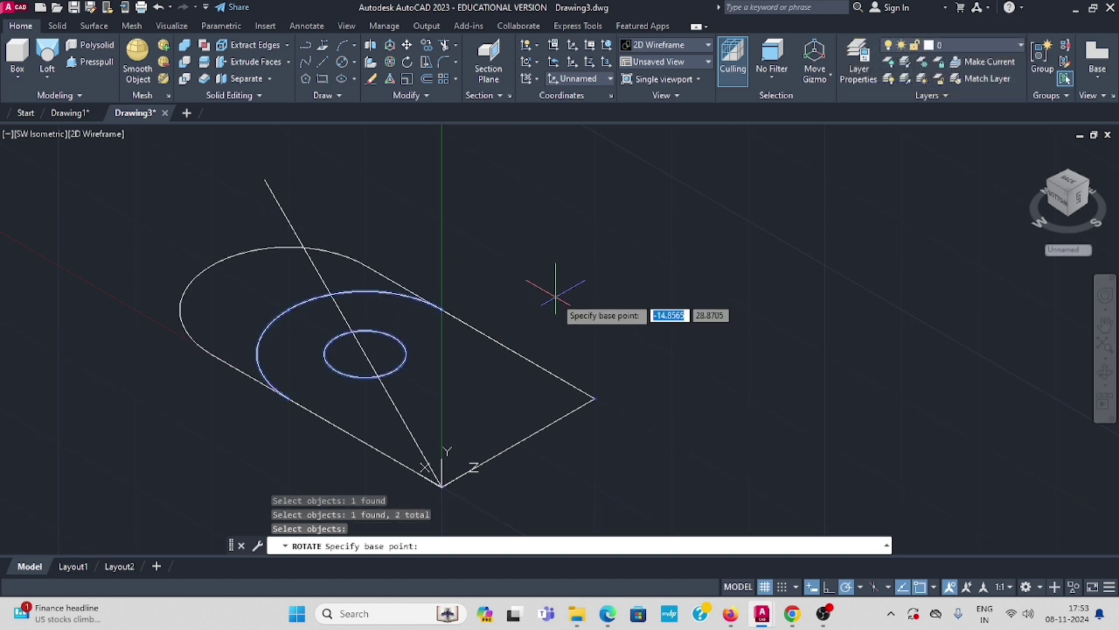
left_click(442, 486)
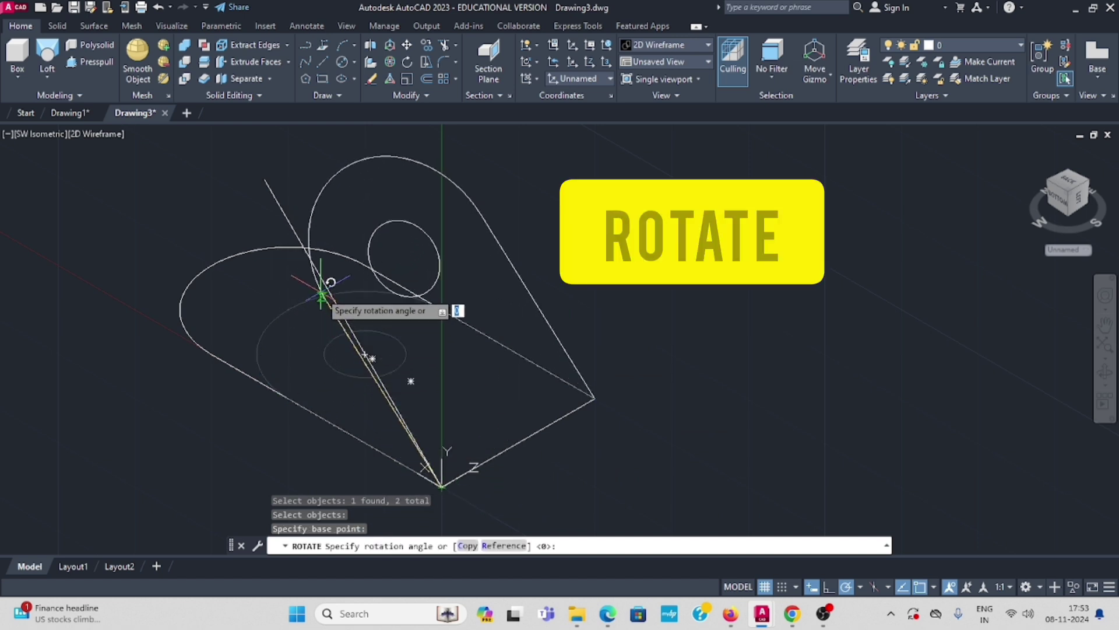
left_click(267, 182)
key("Escape")
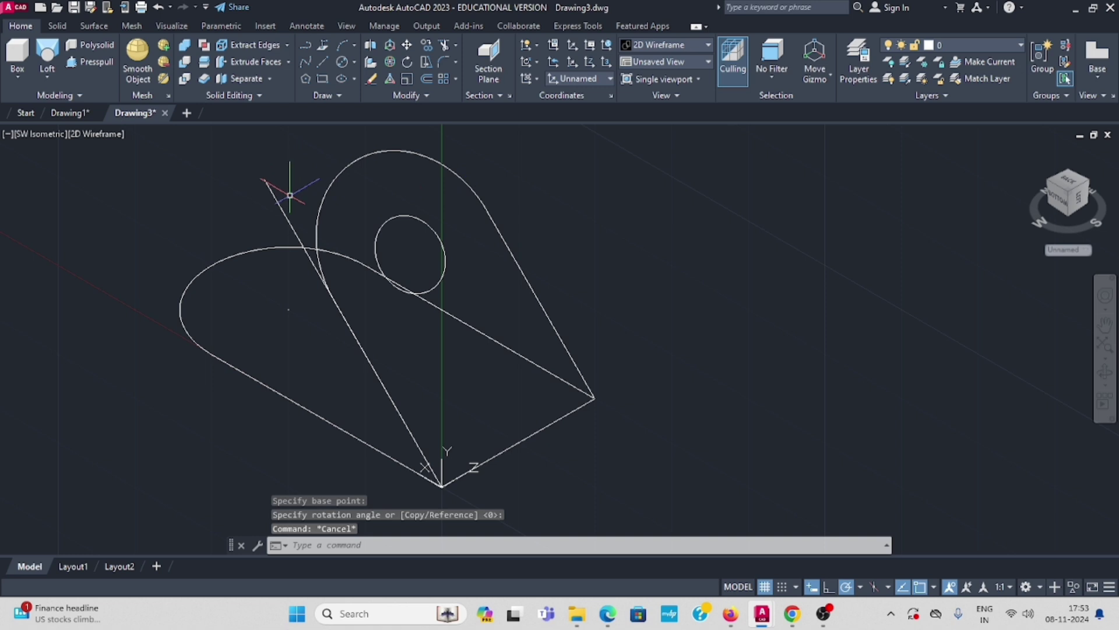
left_click(281, 206)
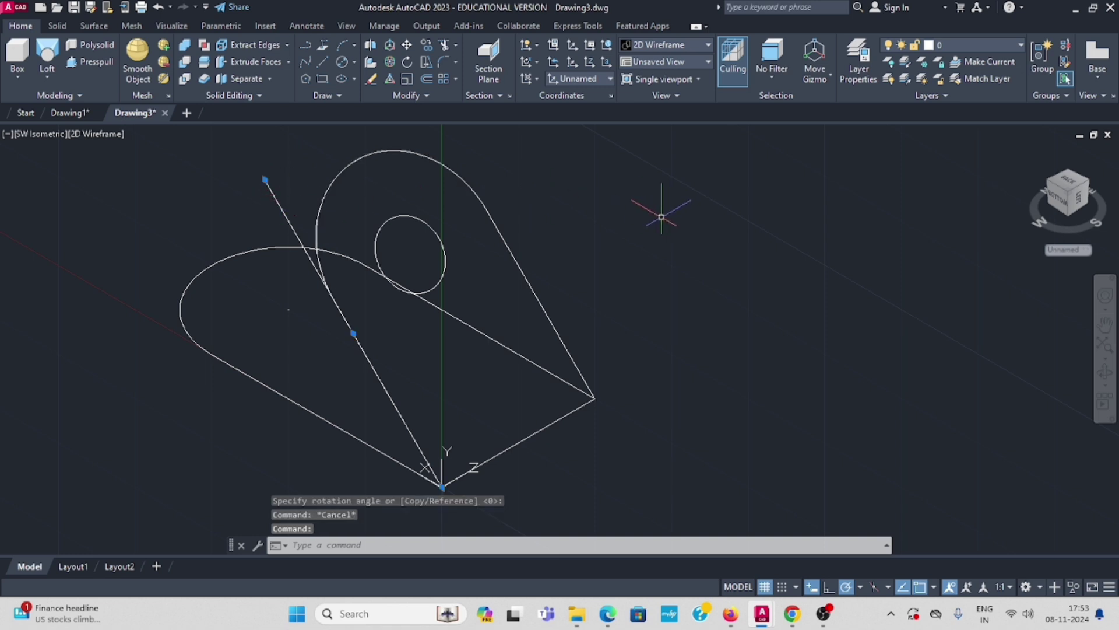
- Erase the slanted construction line
key("Delete")
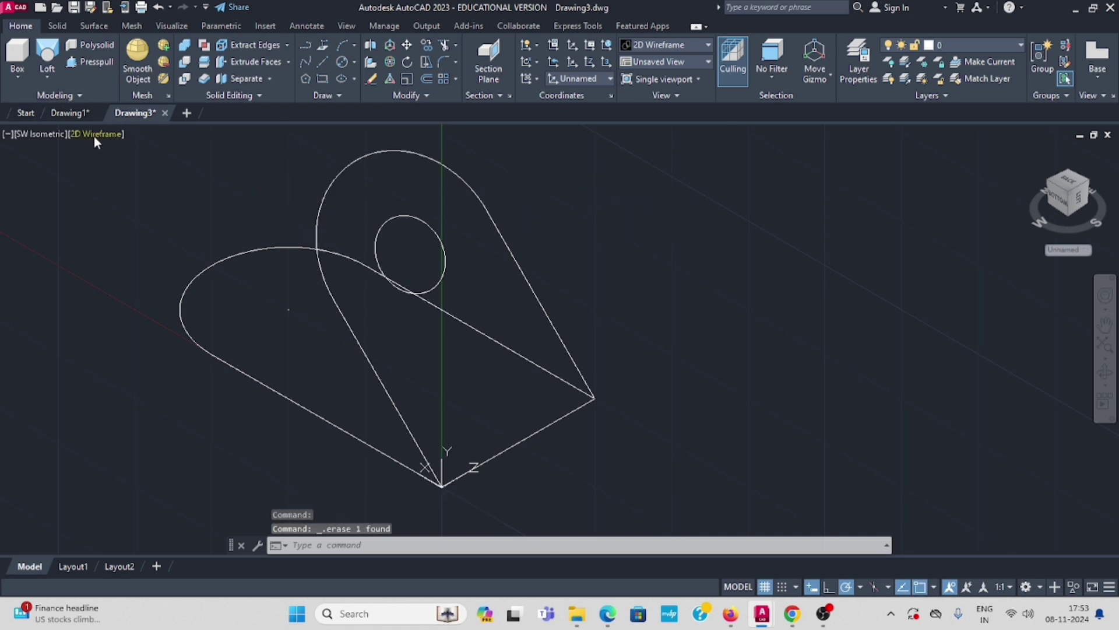
left_click(97, 137)
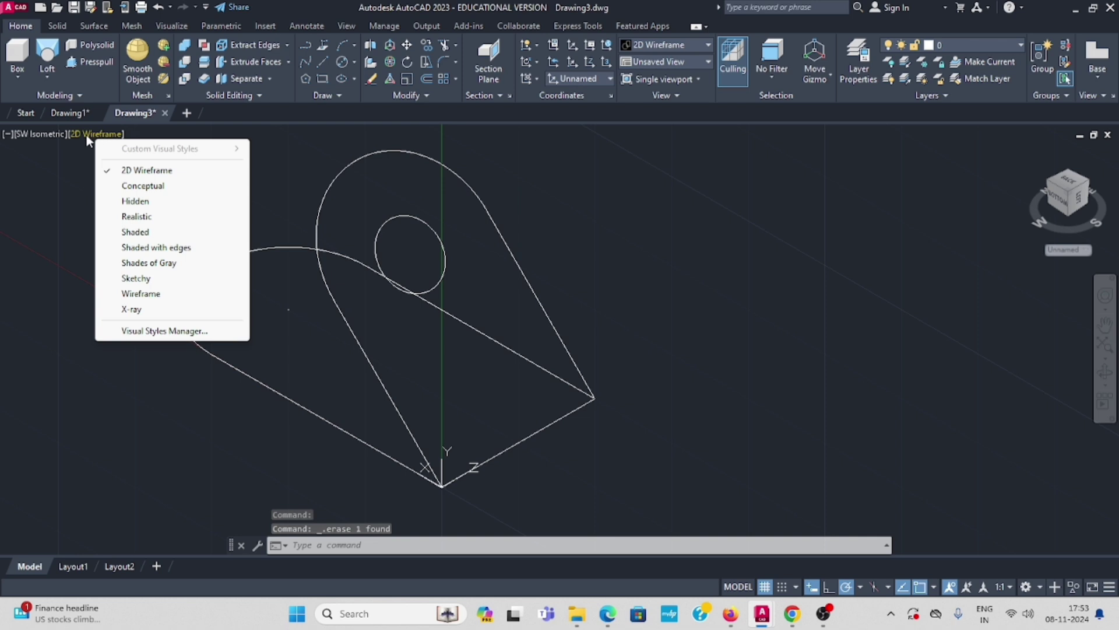
left_click(100, 113)
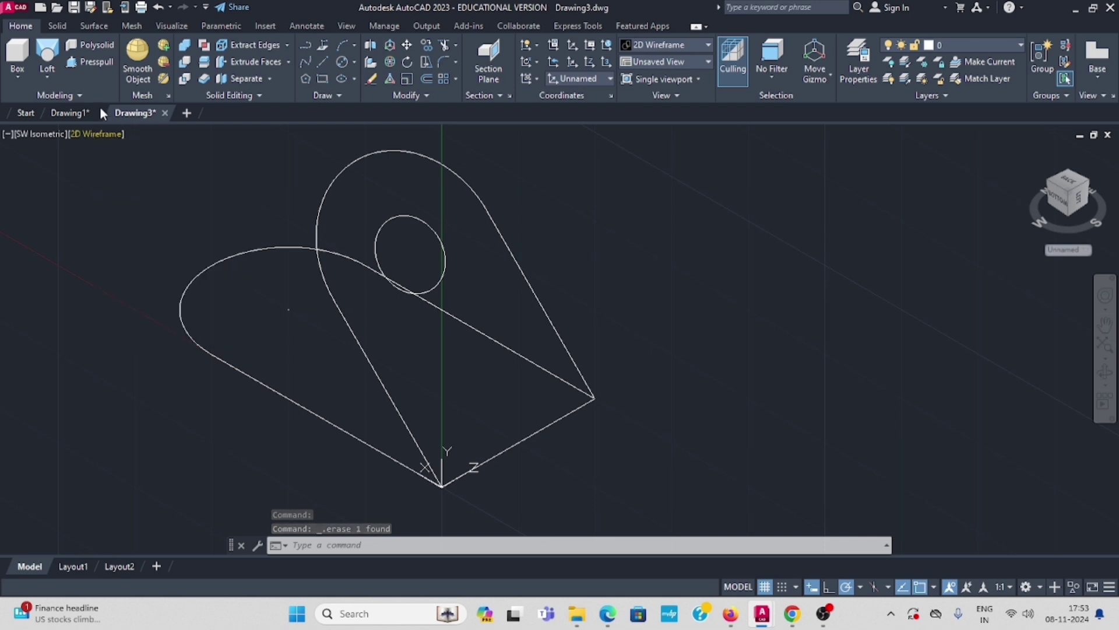
- Loft the rounded base profile to the inclined lug profile using Smooth Fit
left_click(47, 78)
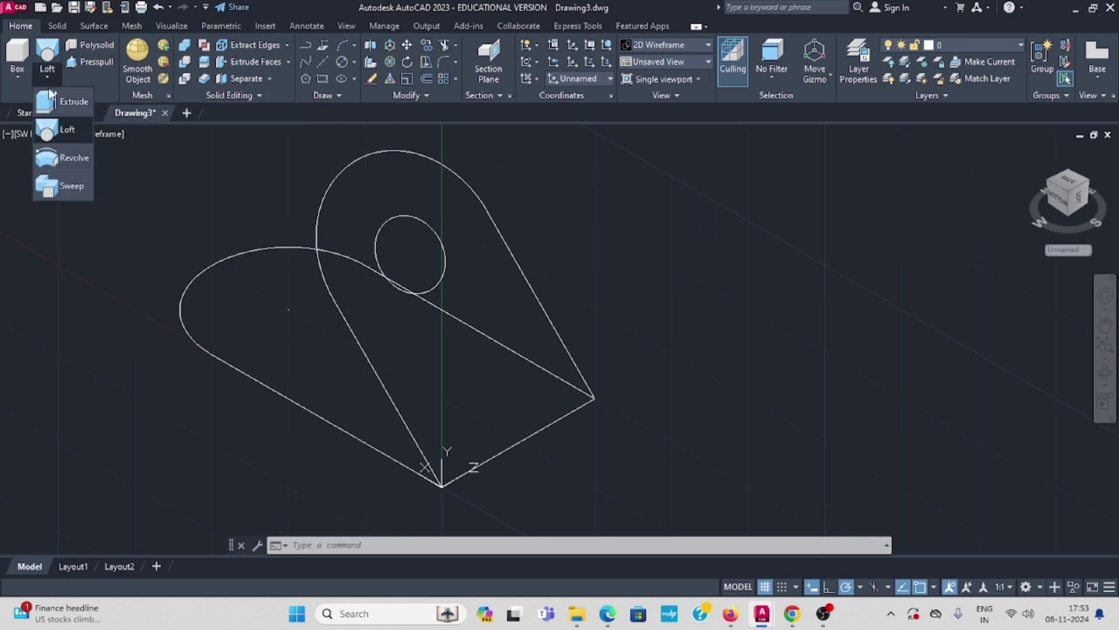
left_click(57, 130)
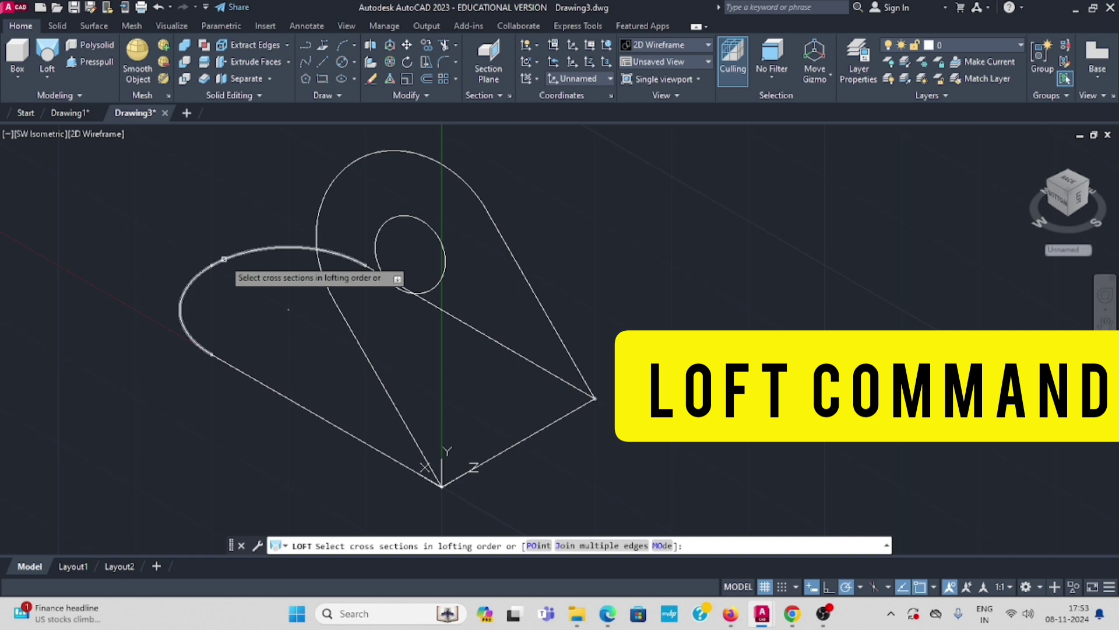
left_click(226, 255)
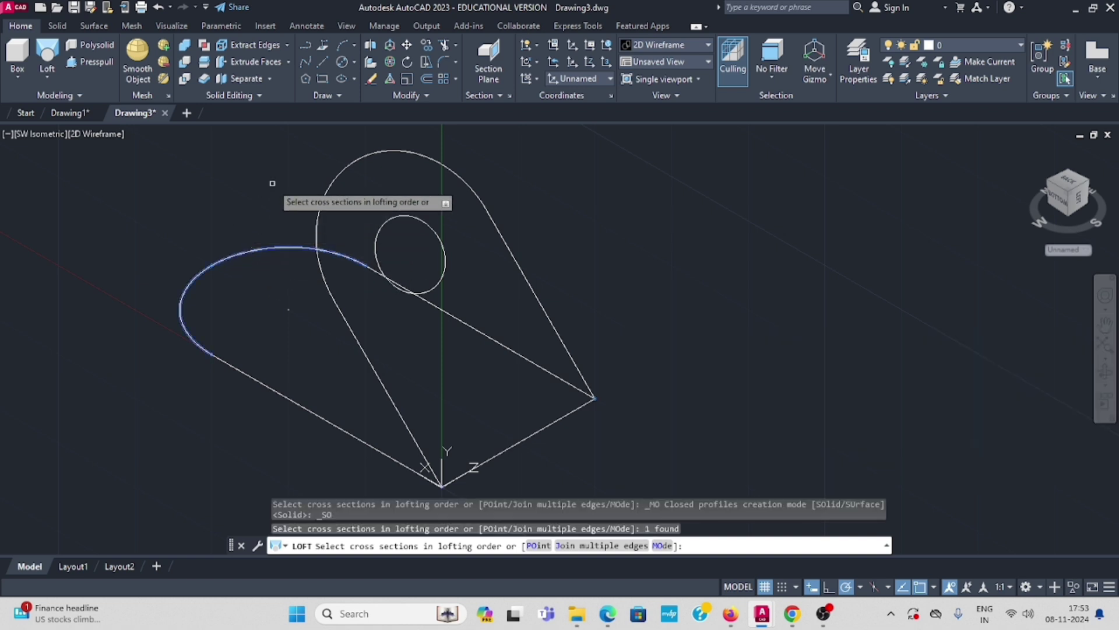
left_click(340, 172)
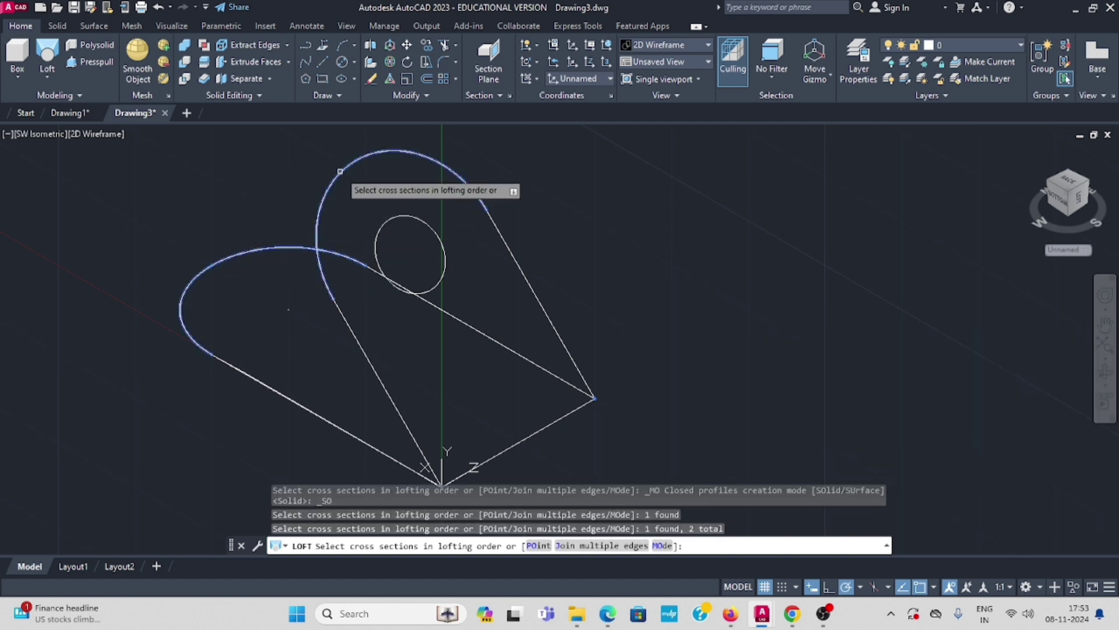
key("Return")
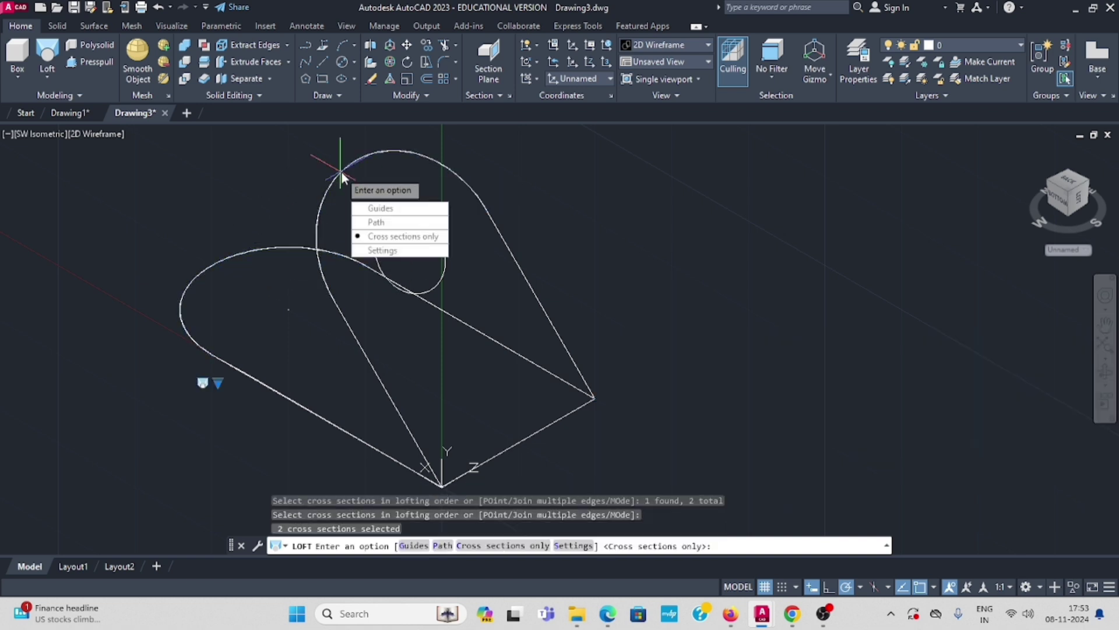
left_click(383, 251)
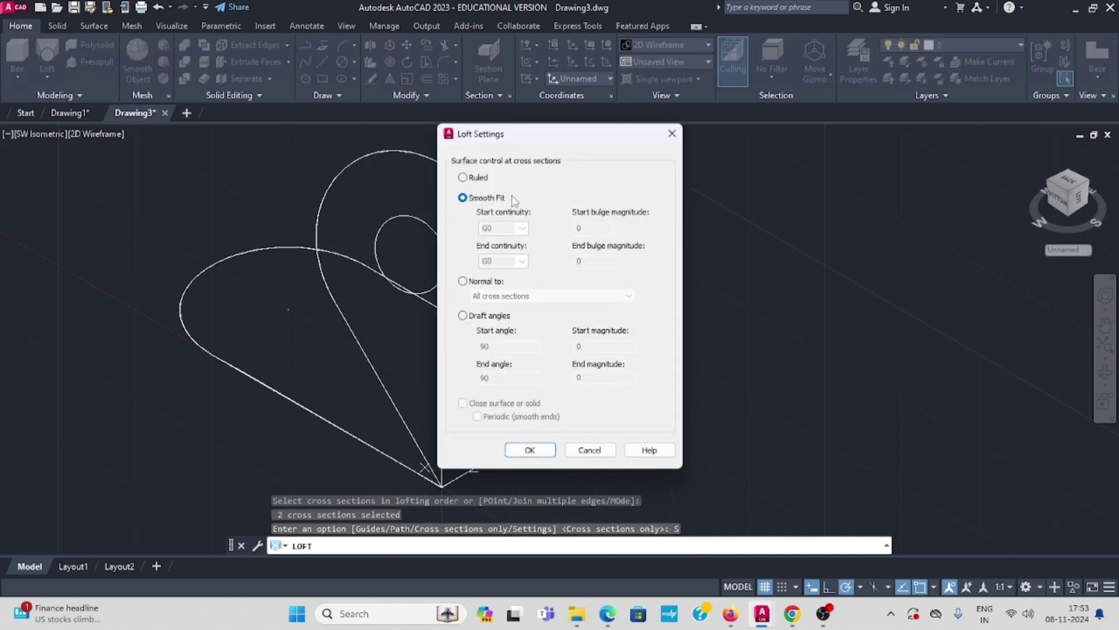
left_click(528, 451)
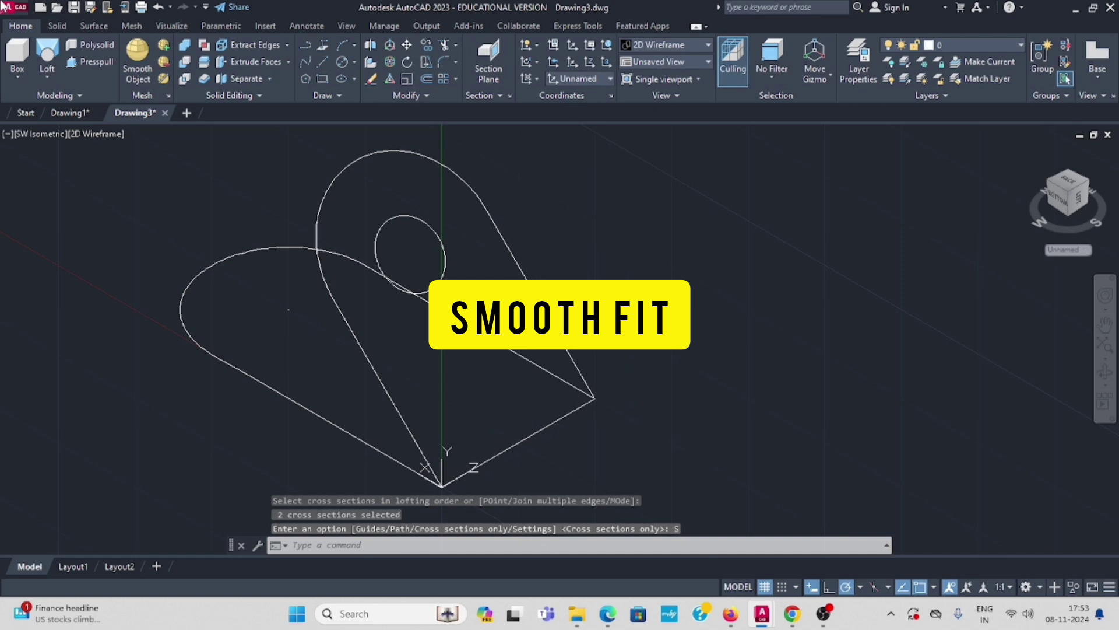
- Preview the loft in Shades of Gray, then go back to 2D Wireframe
left_click(93, 135)
left_click(147, 263)
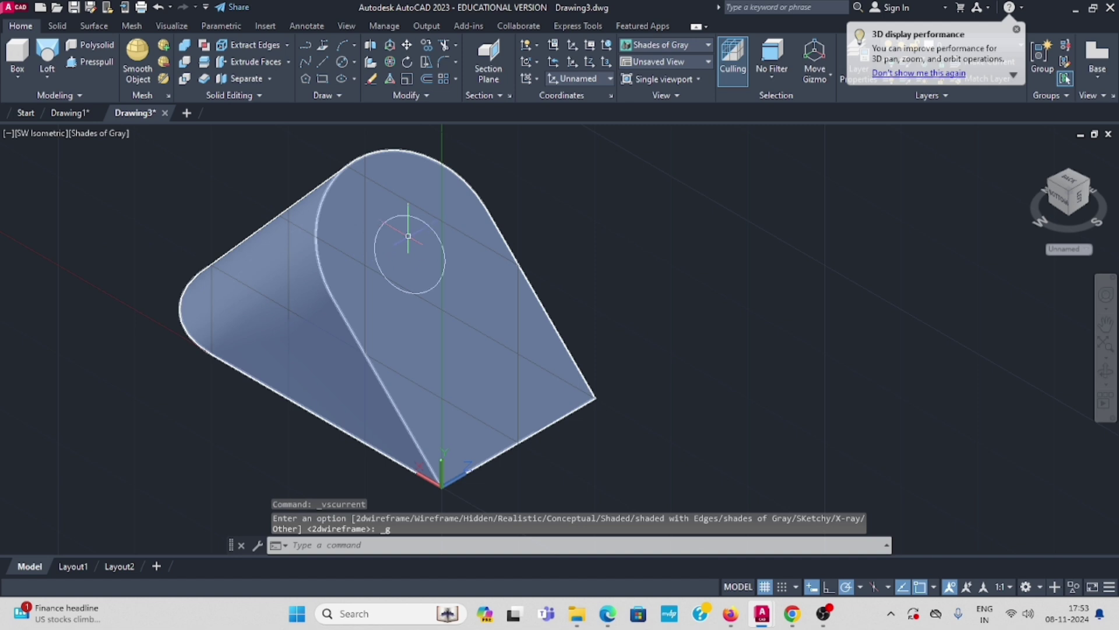
left_click(98, 134)
left_click(149, 171)
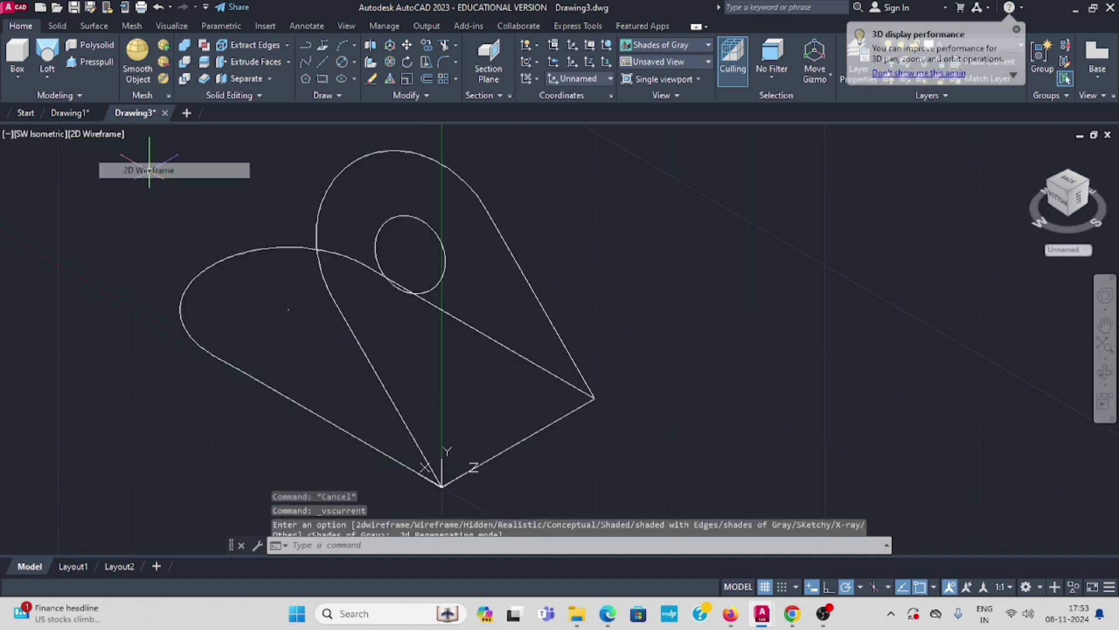
- Extrude the 7.5 hole circle 28.2842 units back through the lofted solid
left_click(49, 77)
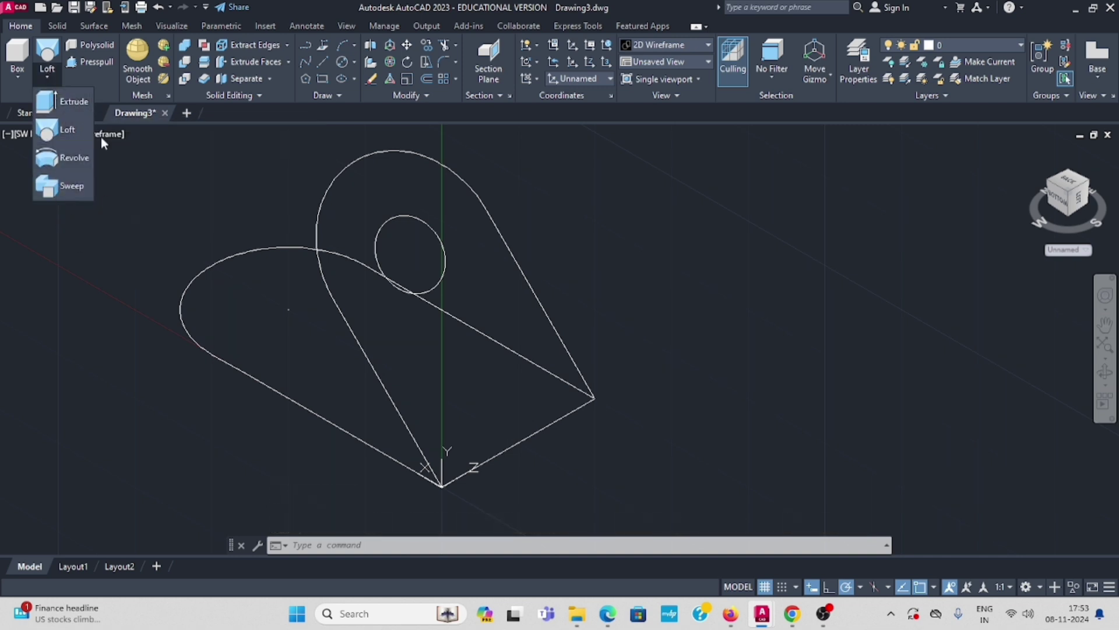
left_click(73, 103)
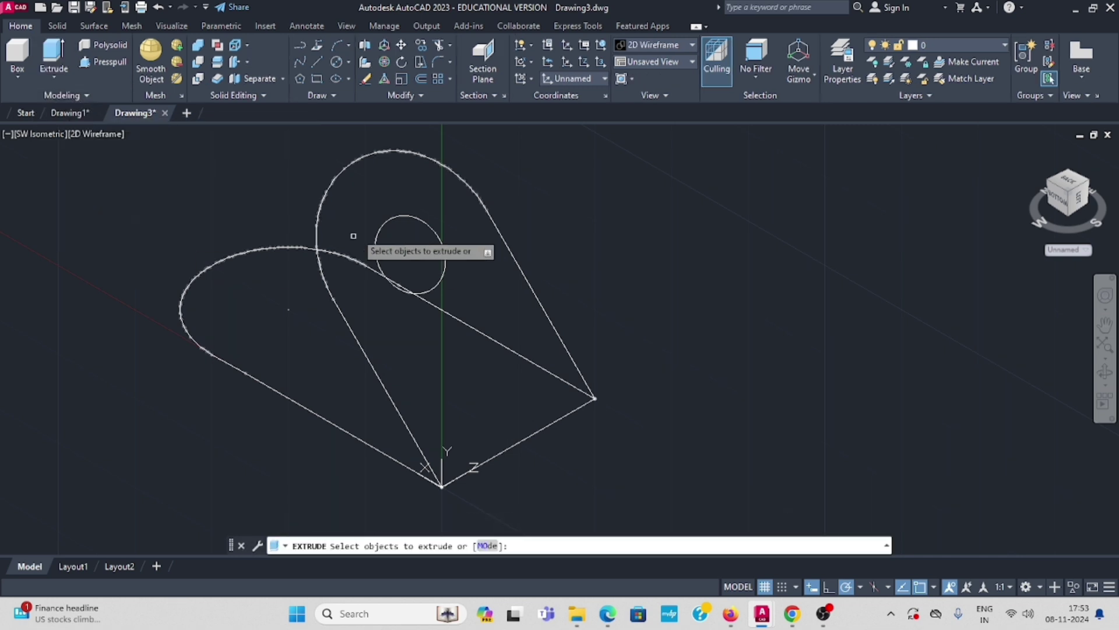
left_click(390, 218)
key("Return")
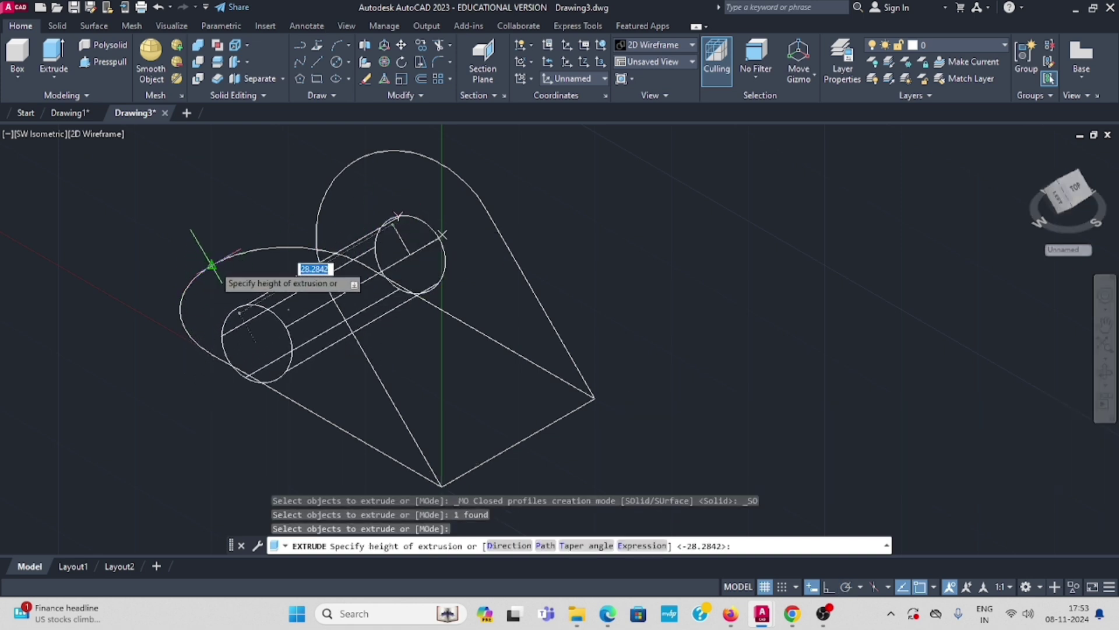
left_click(213, 266)
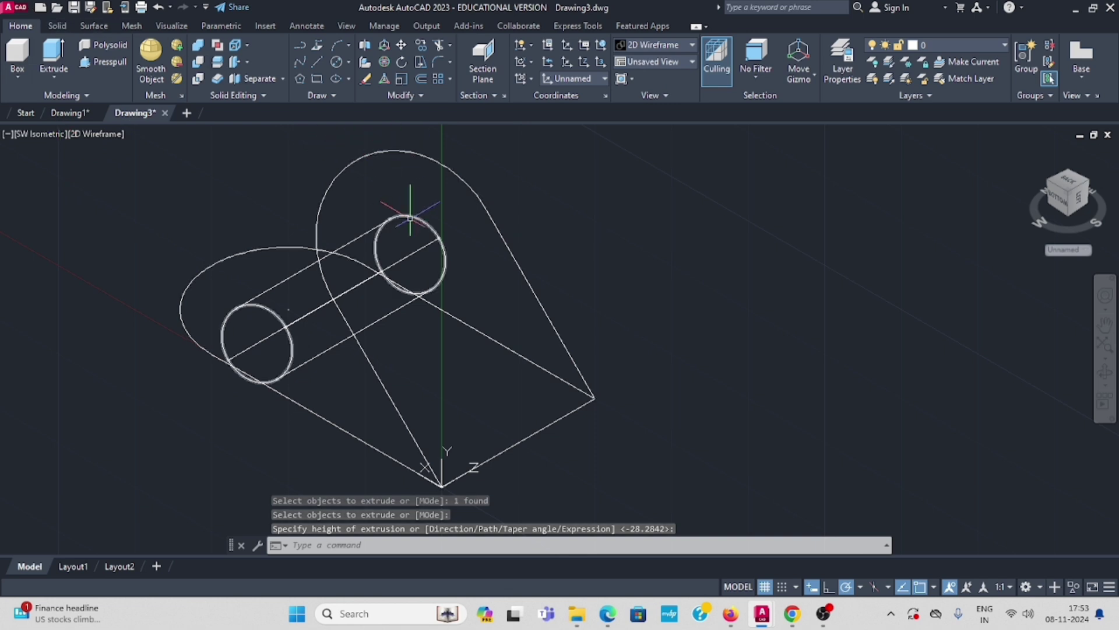
- Compare the model with the PDF drawing and return to Drawing3
left_click(608, 613)
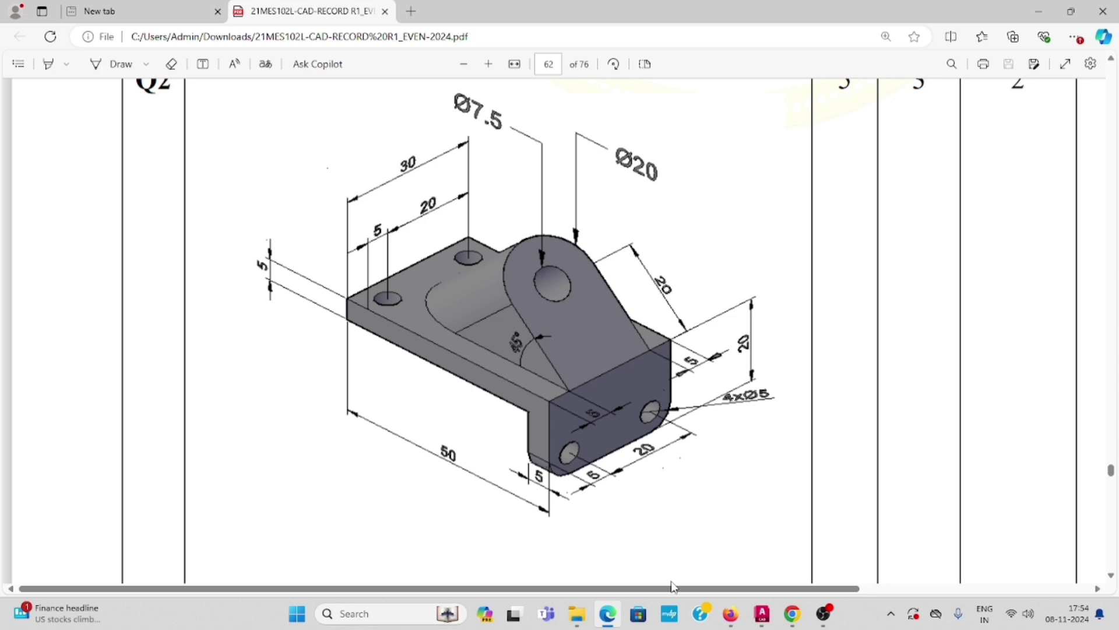
mouse_move(762, 614)
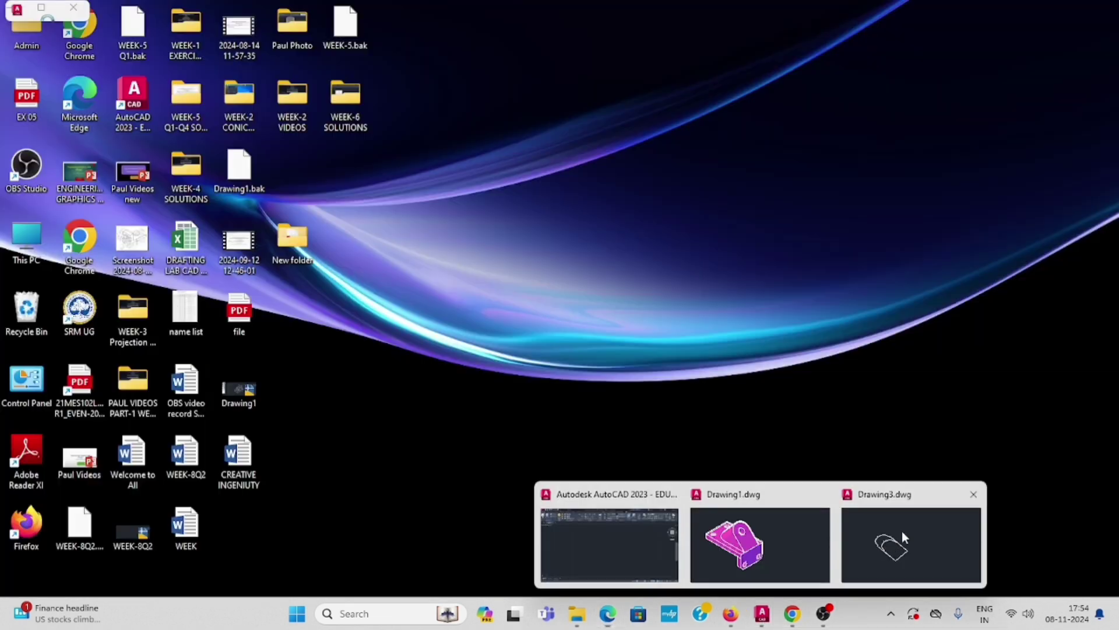
left_click(884, 548)
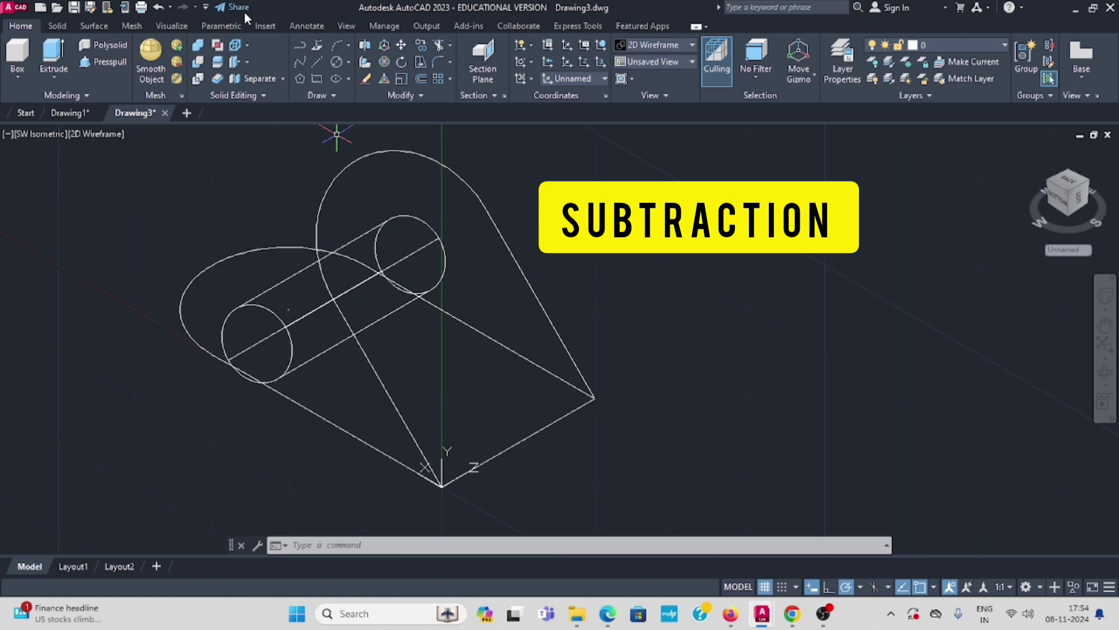
- Subtract the cylinder from the lofted solid and display it in Shades of Gray
left_click(57, 26)
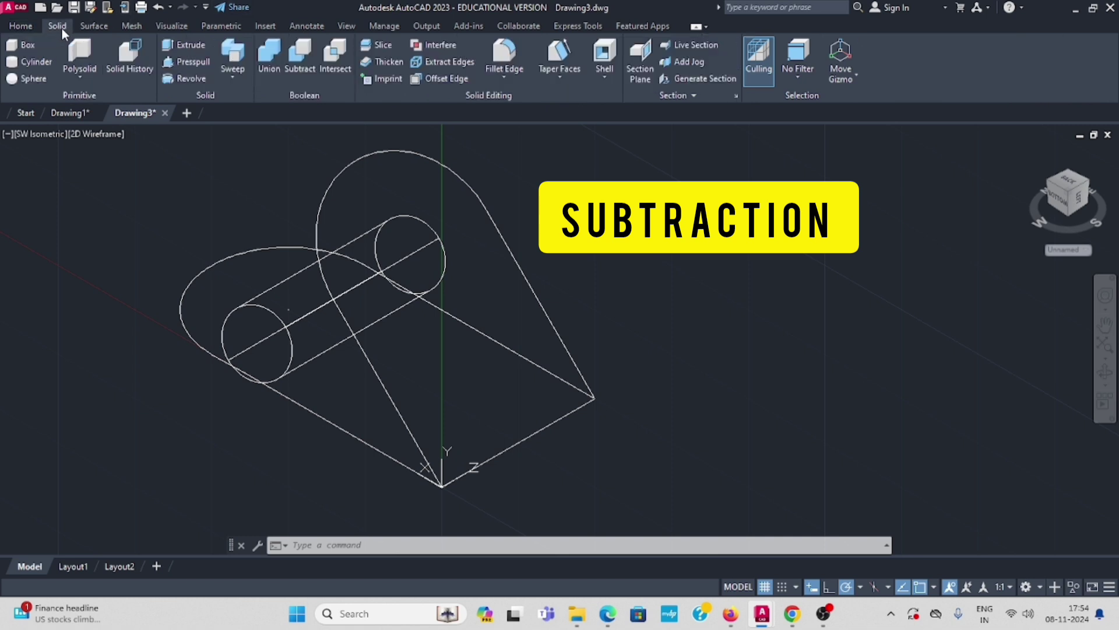
left_click(300, 59)
left_click(411, 164)
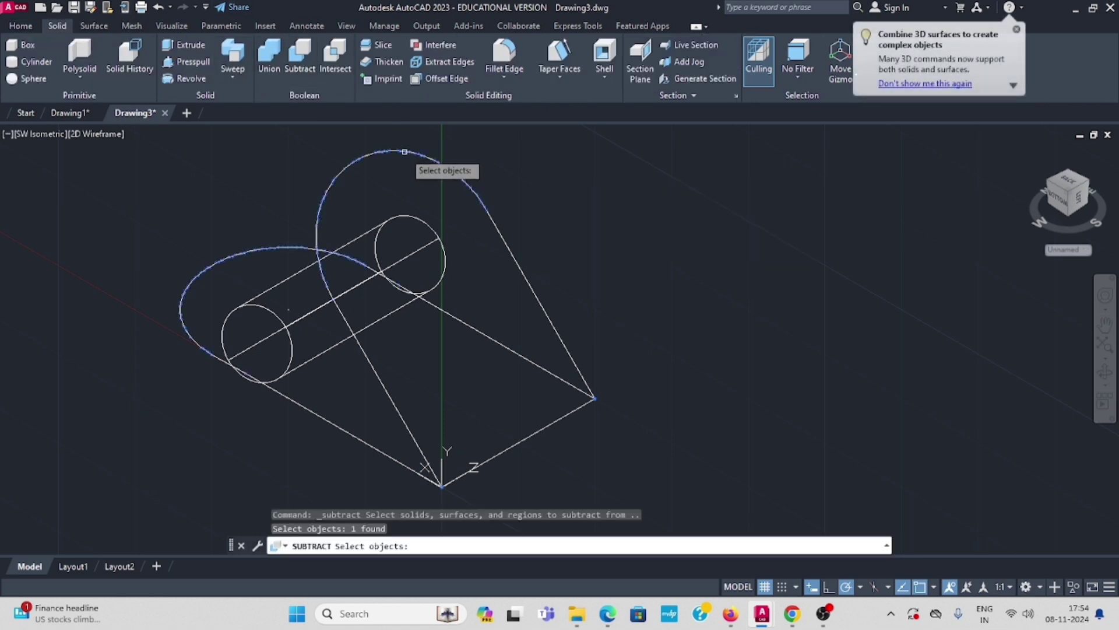
key("Return")
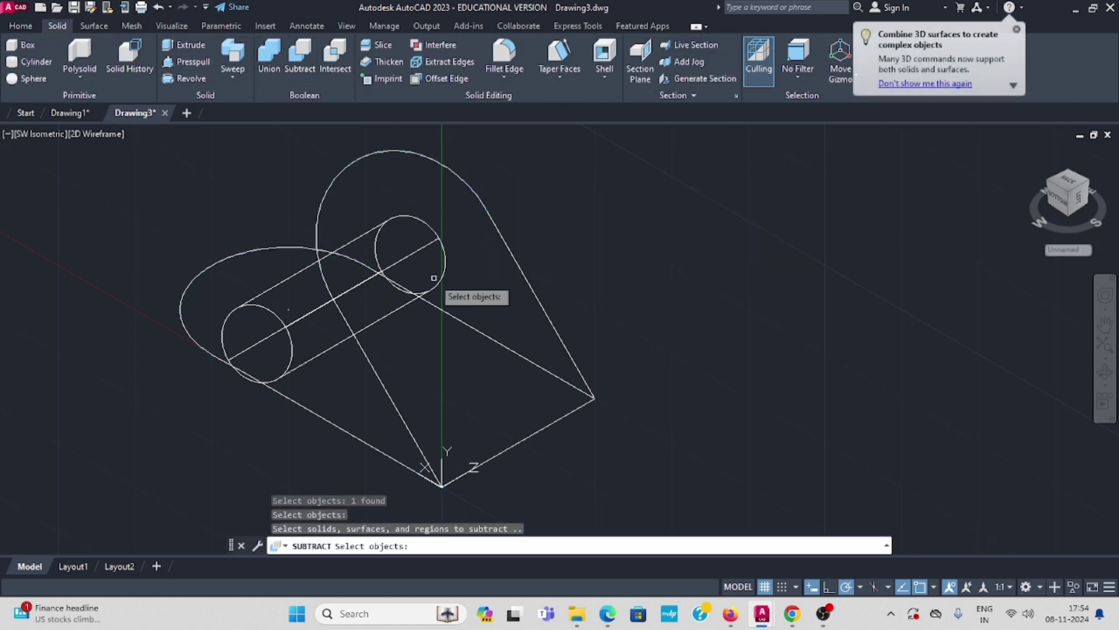
left_click(427, 224)
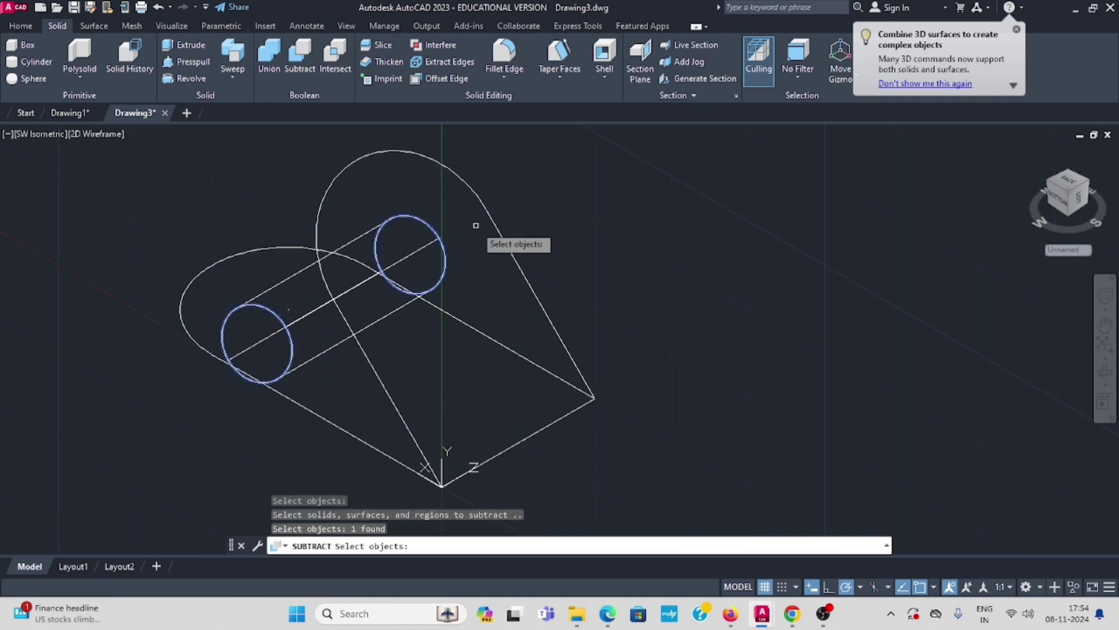
key("Return")
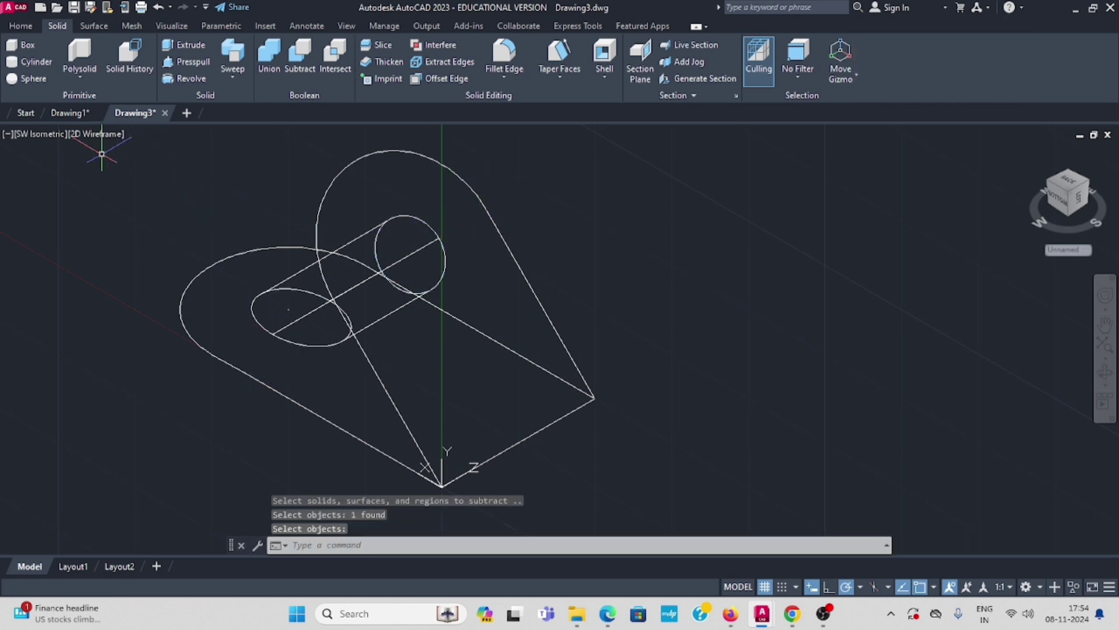
left_click(100, 135)
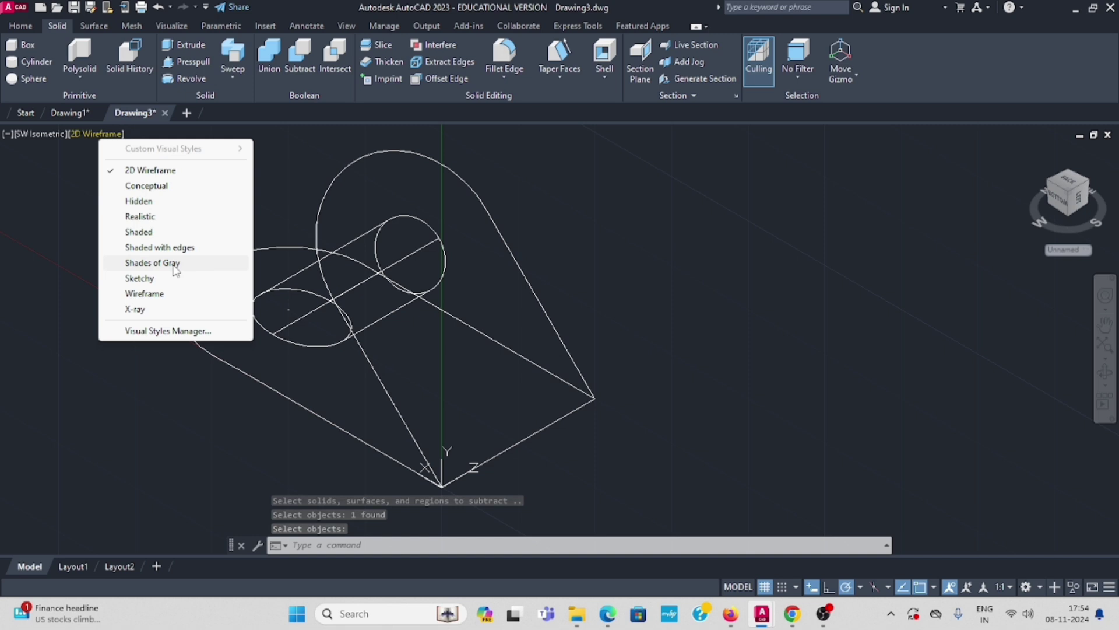
left_click(172, 261)
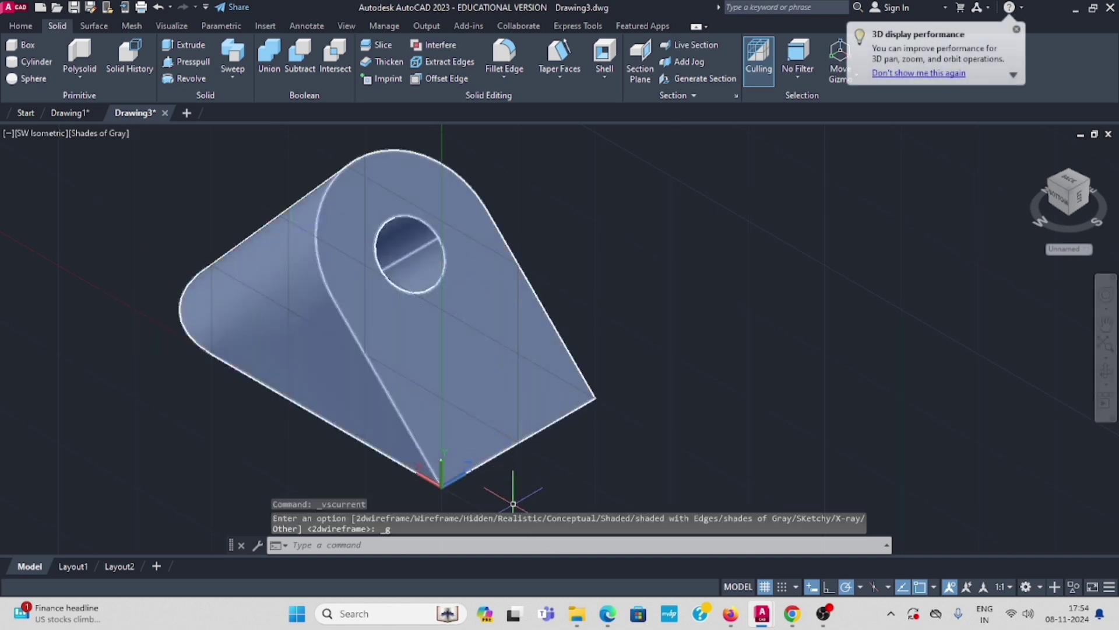
- Check the holed lug against the PDF drawing and return to Drawing3
left_click(589, 582)
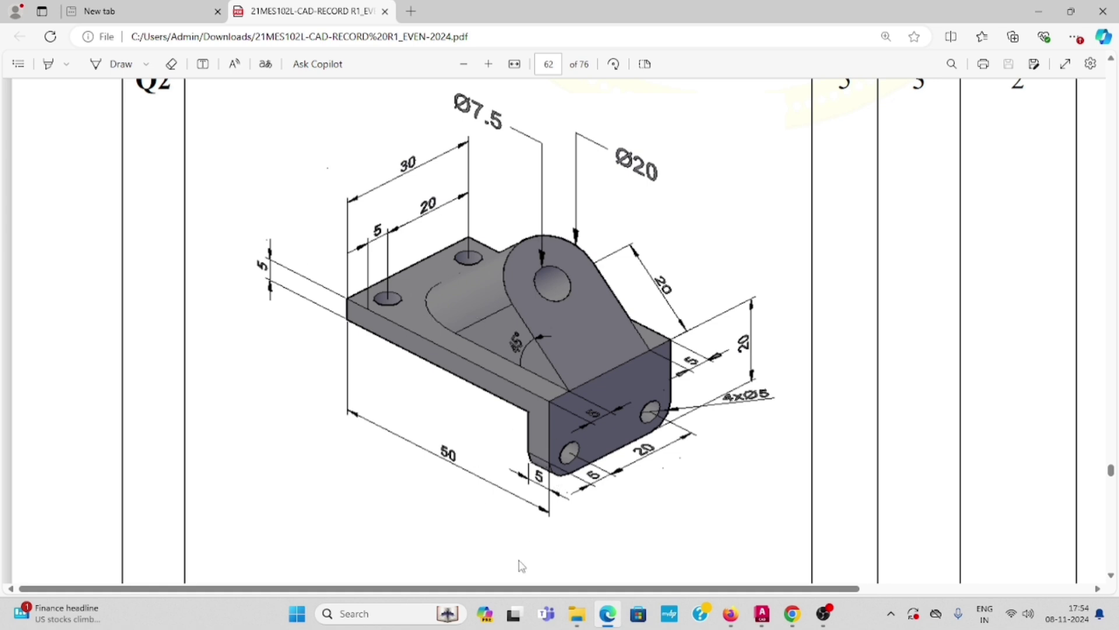
mouse_move(774, 609)
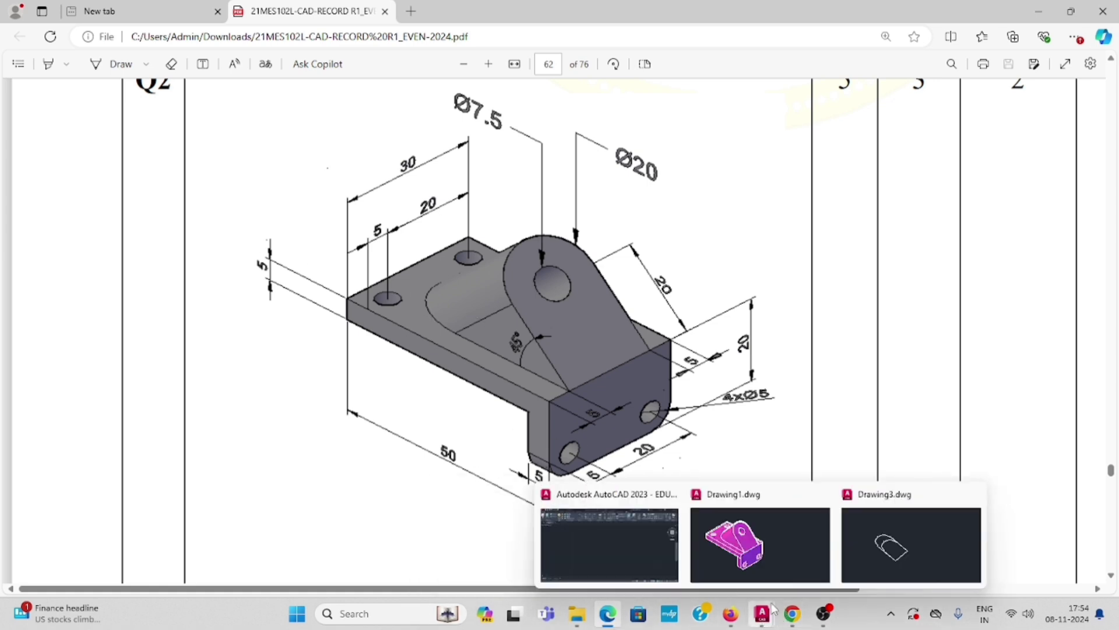
left_click(932, 548)
scroll(577, 257, "down", 3)
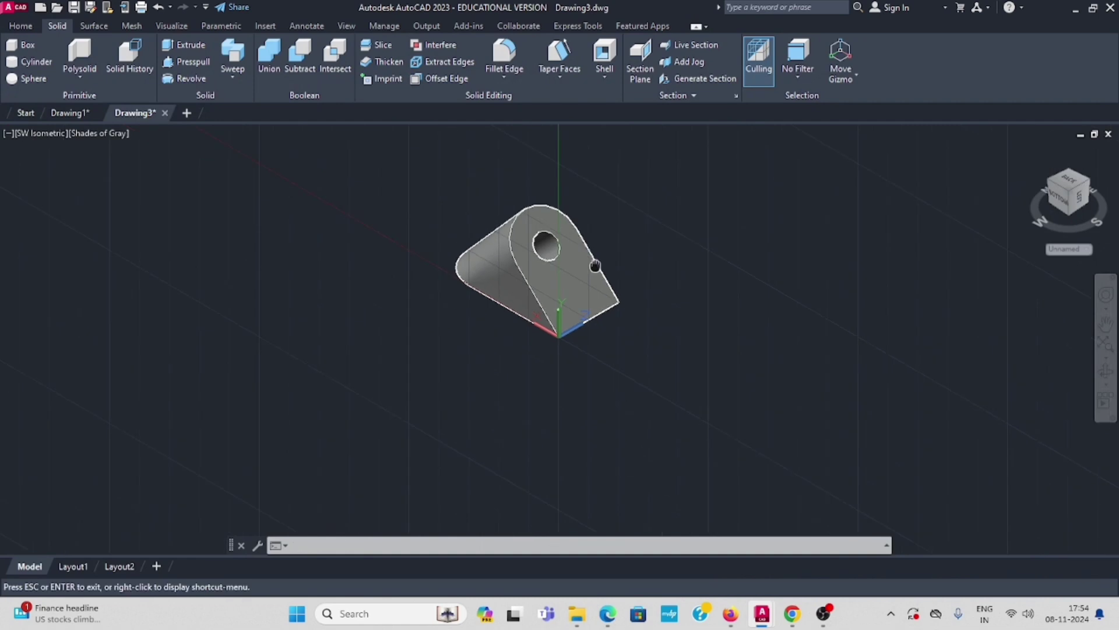
- Pan the model and reset the view to Top, then SW Isometric
left_click_drag(594, 266, 691, 228)
key("Escape")
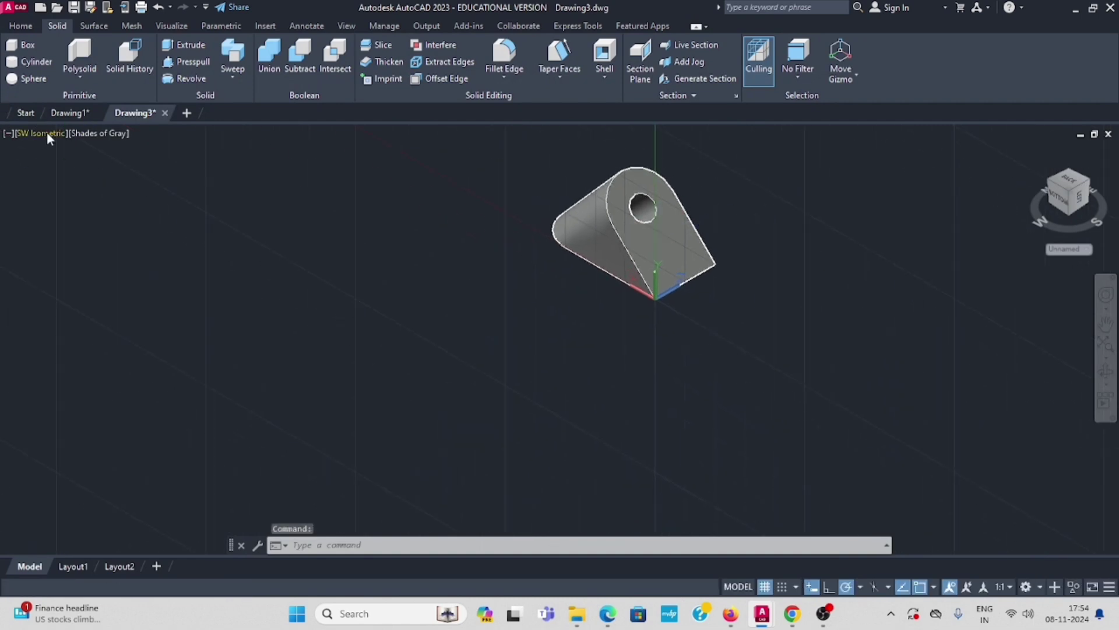
left_click(47, 133)
left_click(73, 173)
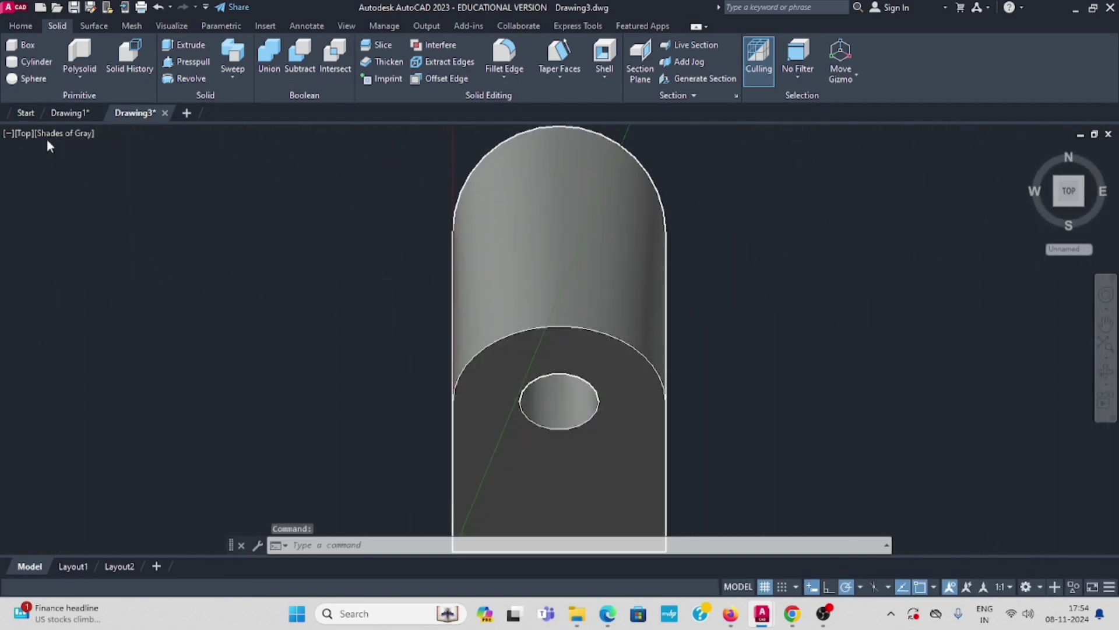
left_click(23, 133)
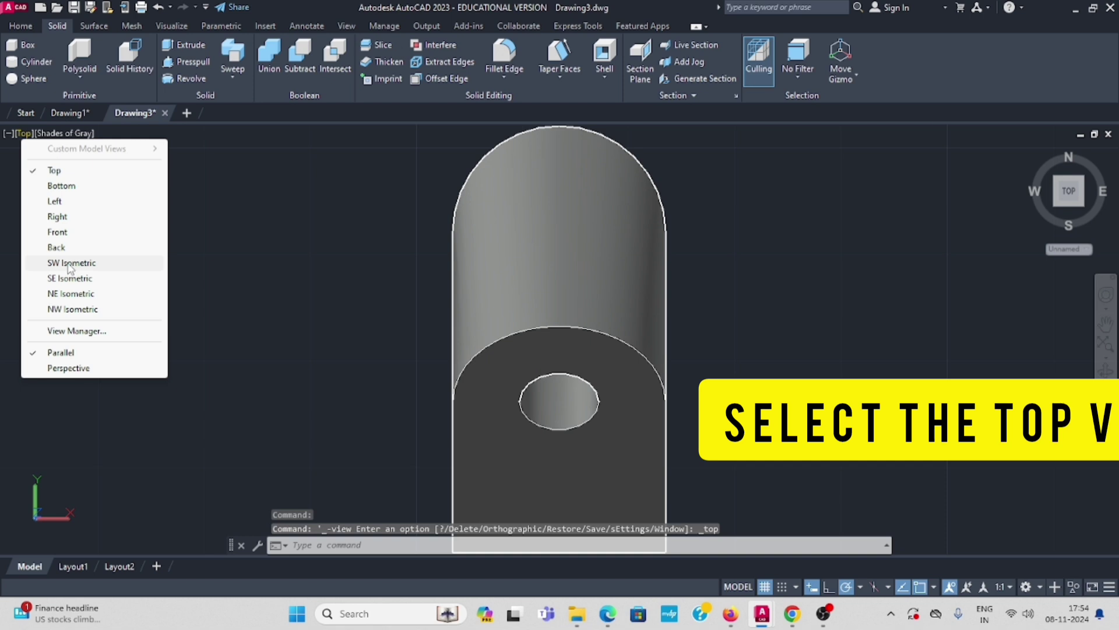
left_click(71, 262)
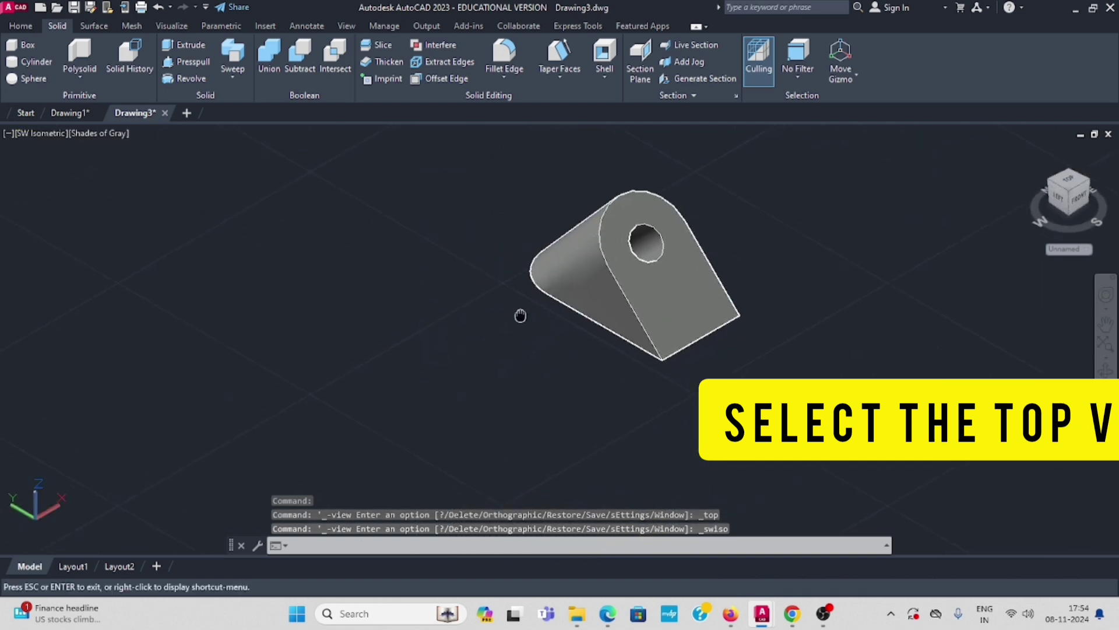
- Start an orthogonal line profile beside the lug with 50 and 20 unit segments
left_click(20, 26)
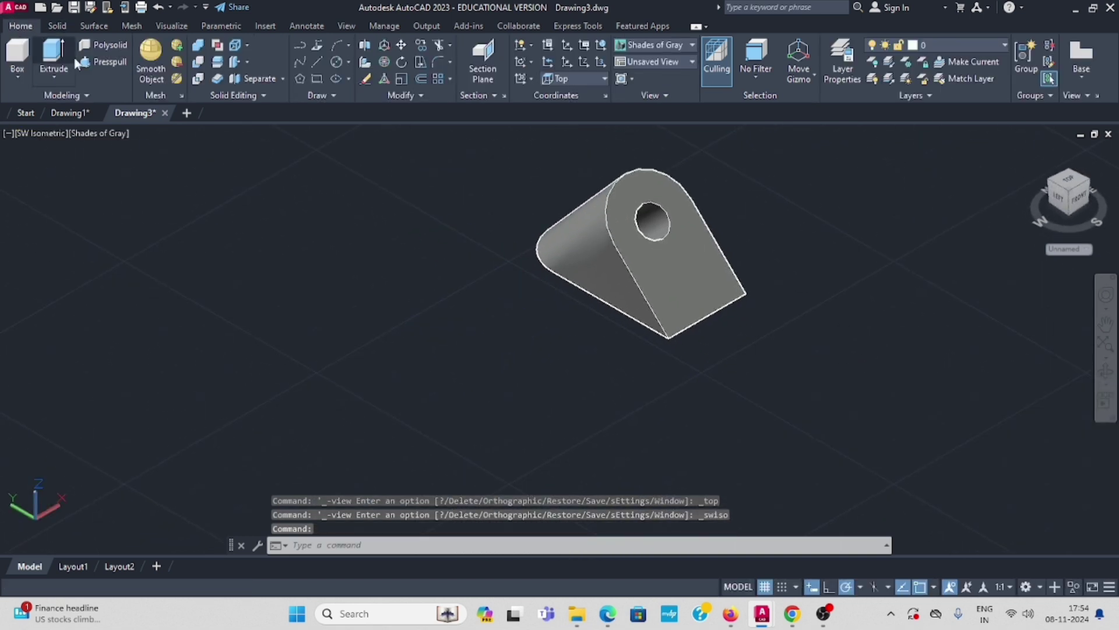
left_click(316, 62)
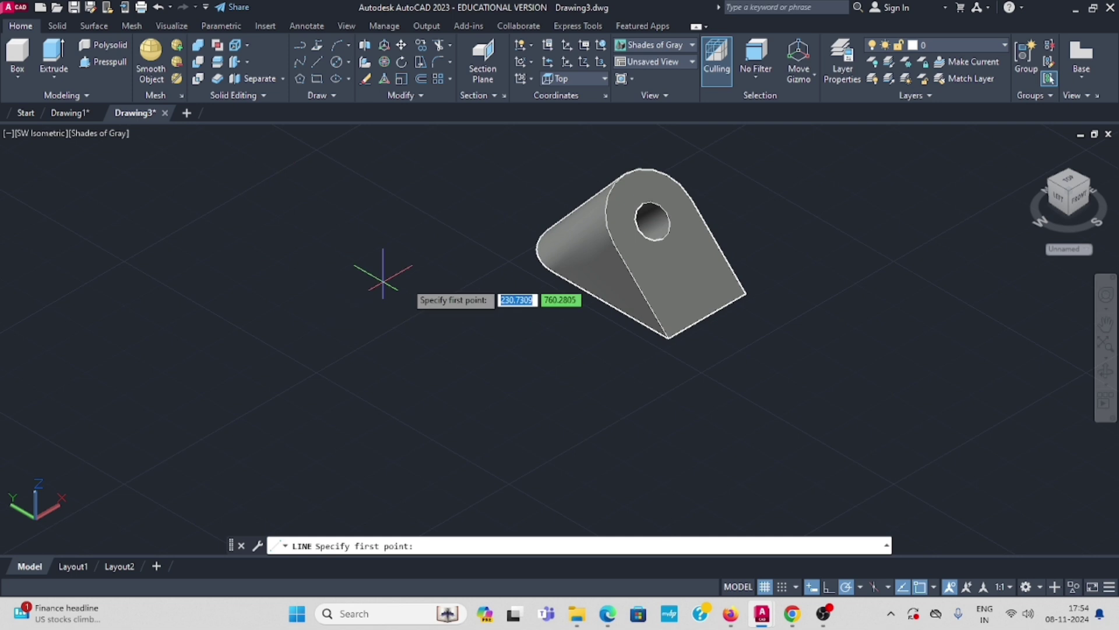
left_click(232, 277)
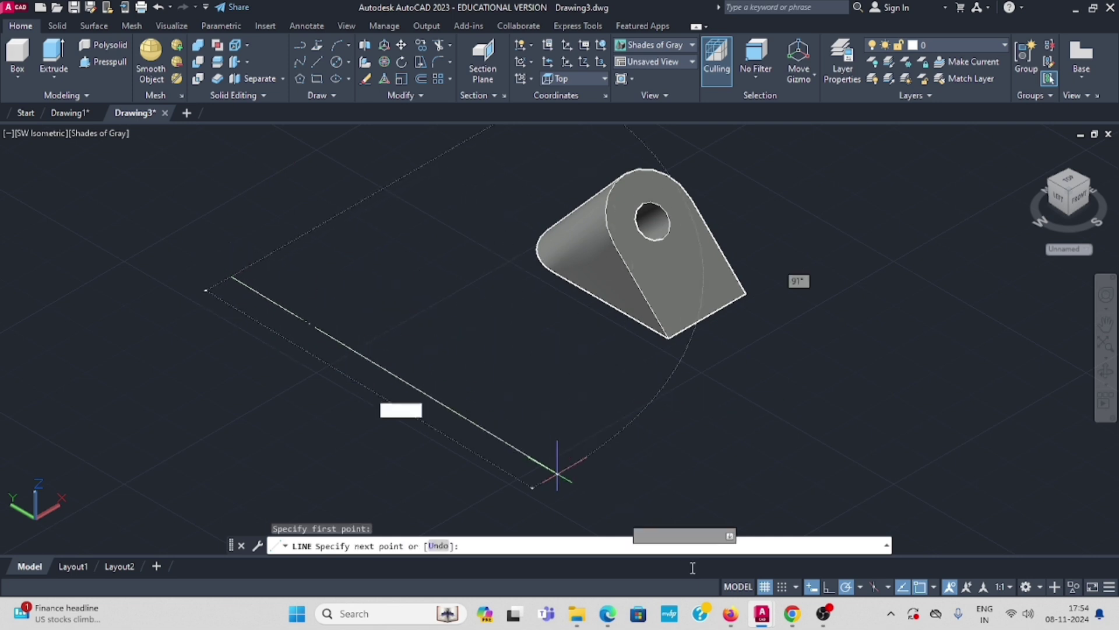
left_click(828, 586)
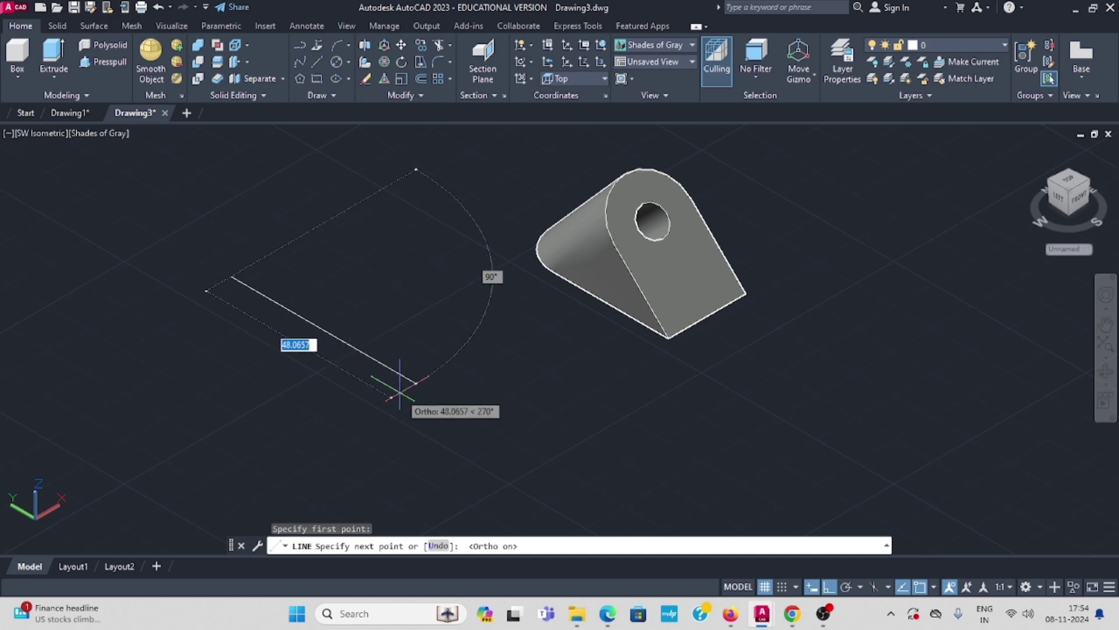
type("50")
key("Return")
middle_click_drag(418, 426, 416, 375)
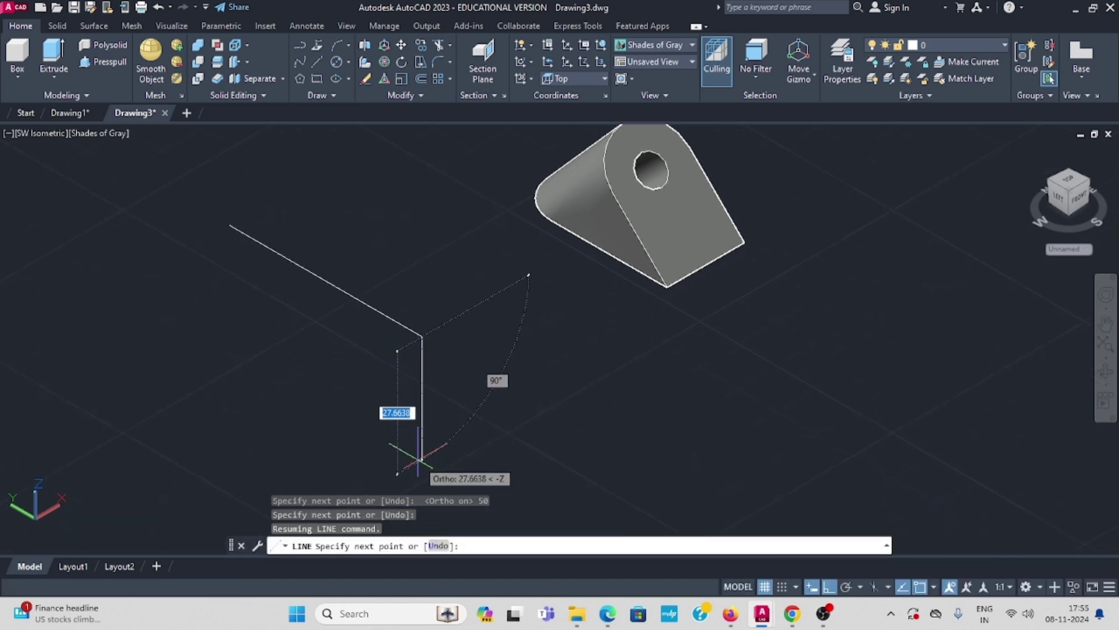
type("20")
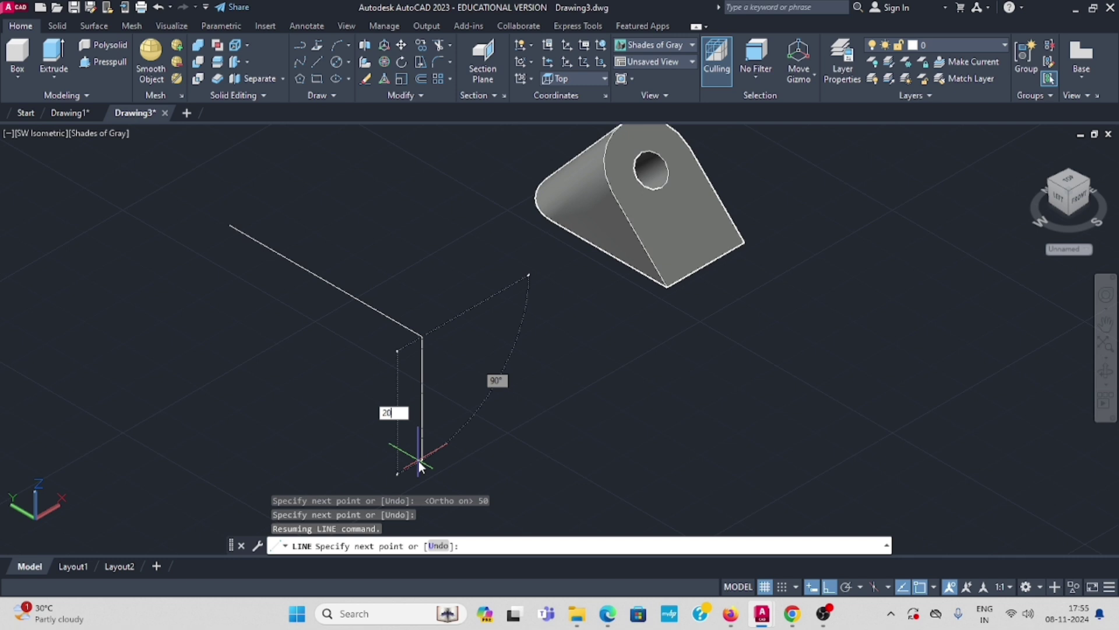
key("Return")
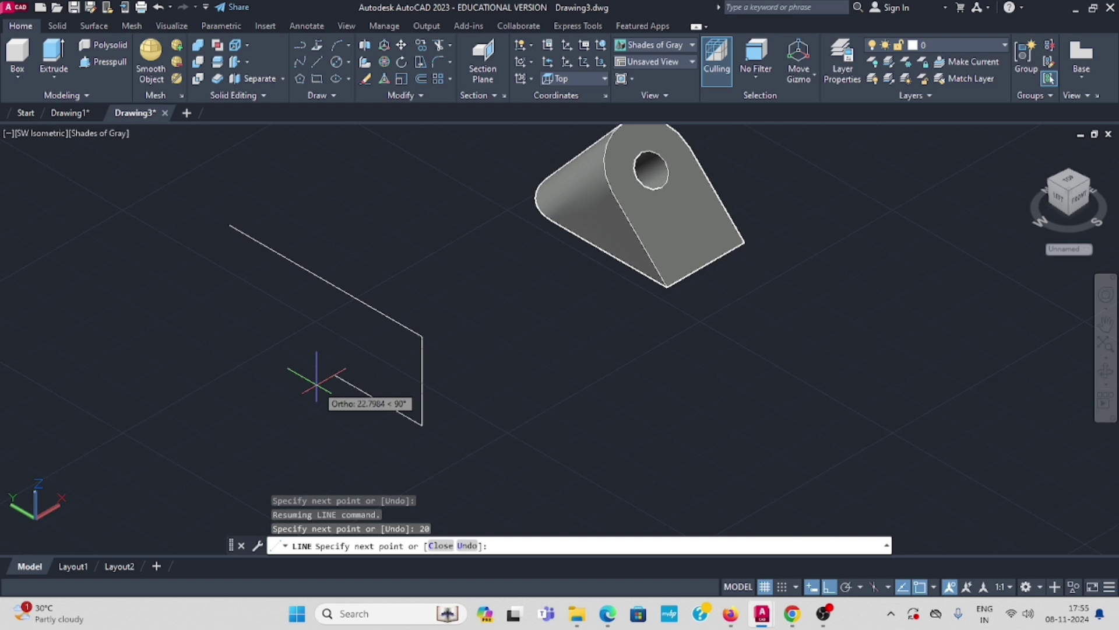
- Continue the profile with 5, 15 and 45 unit segments
type("5")
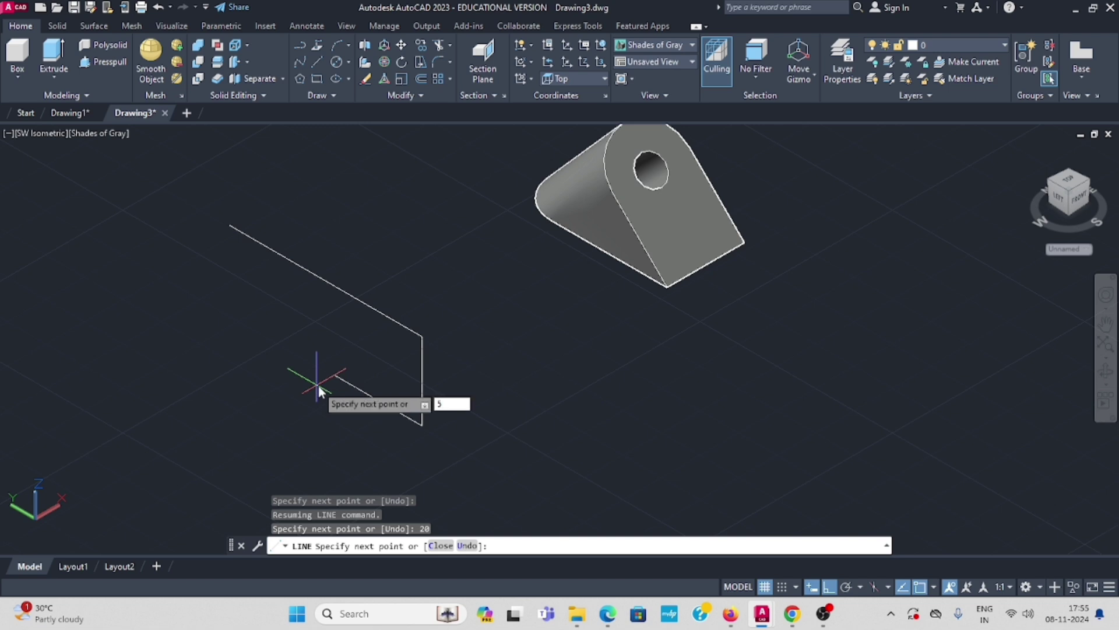
key("Return")
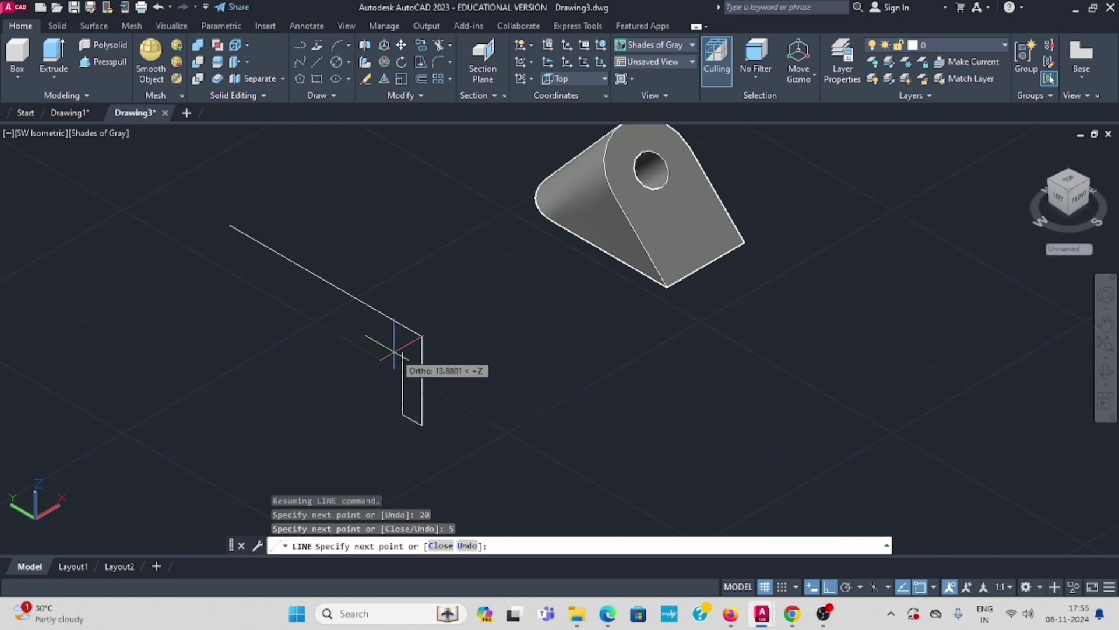
type("15")
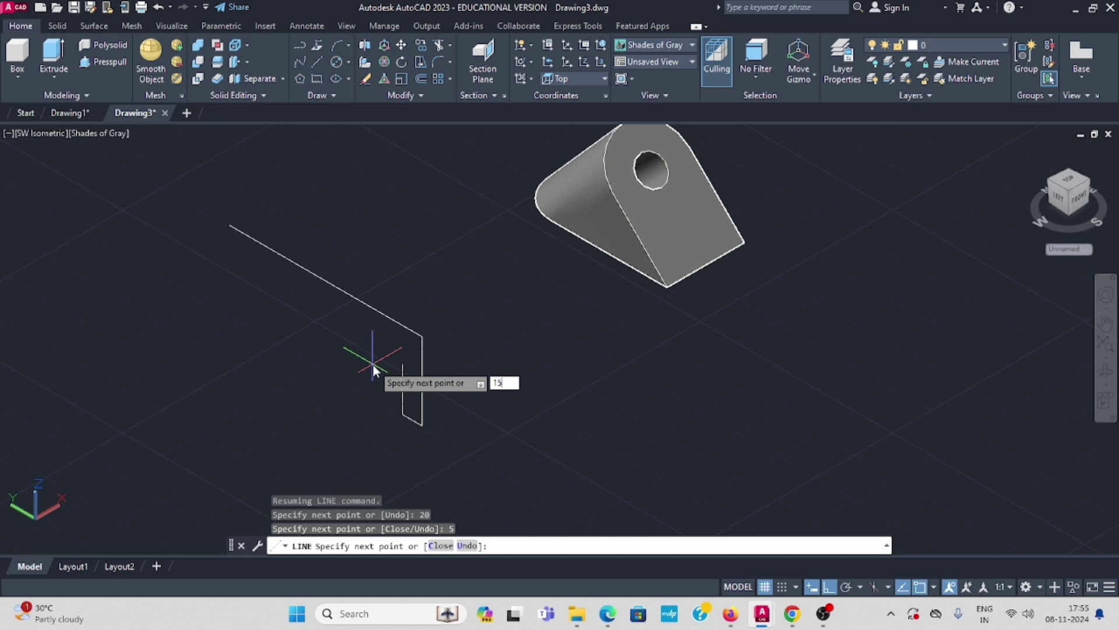
key("Return")
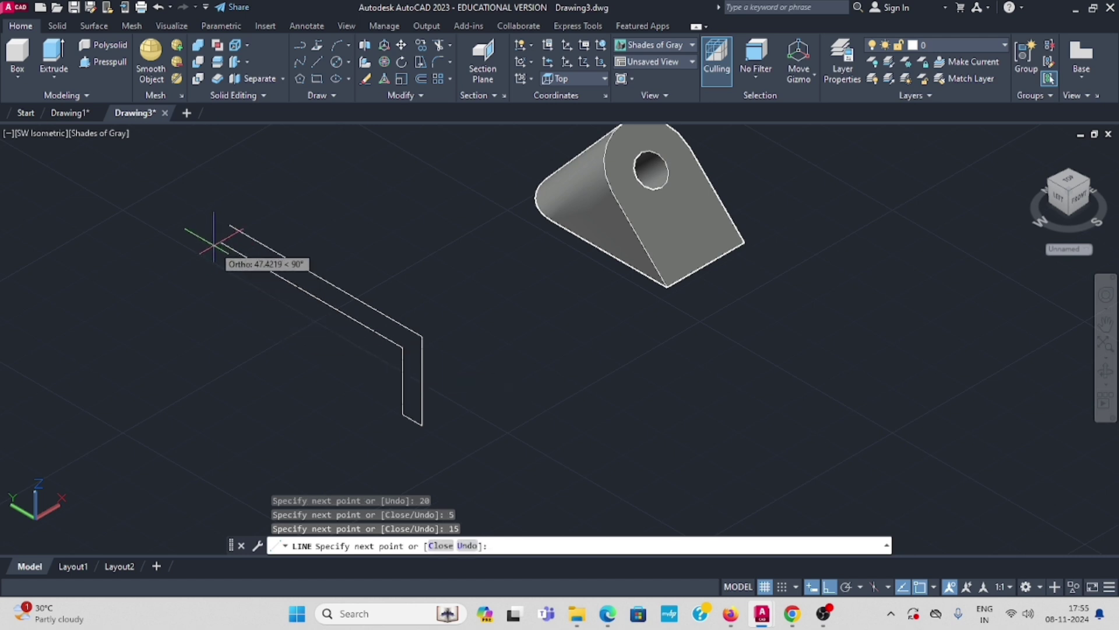
type("45")
key("Return")
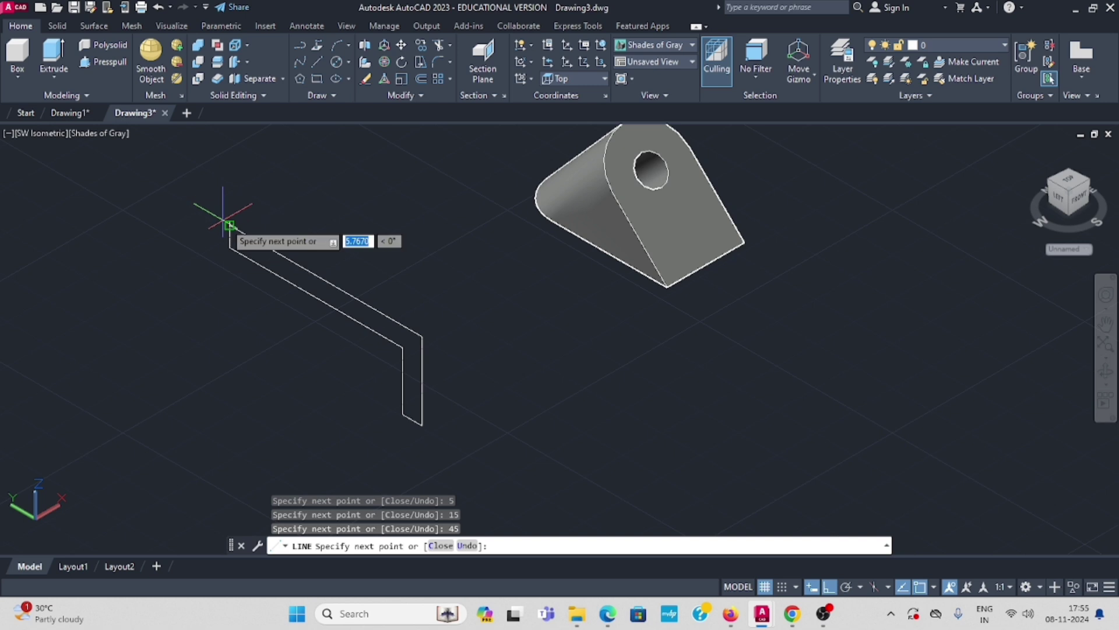
key("Escape")
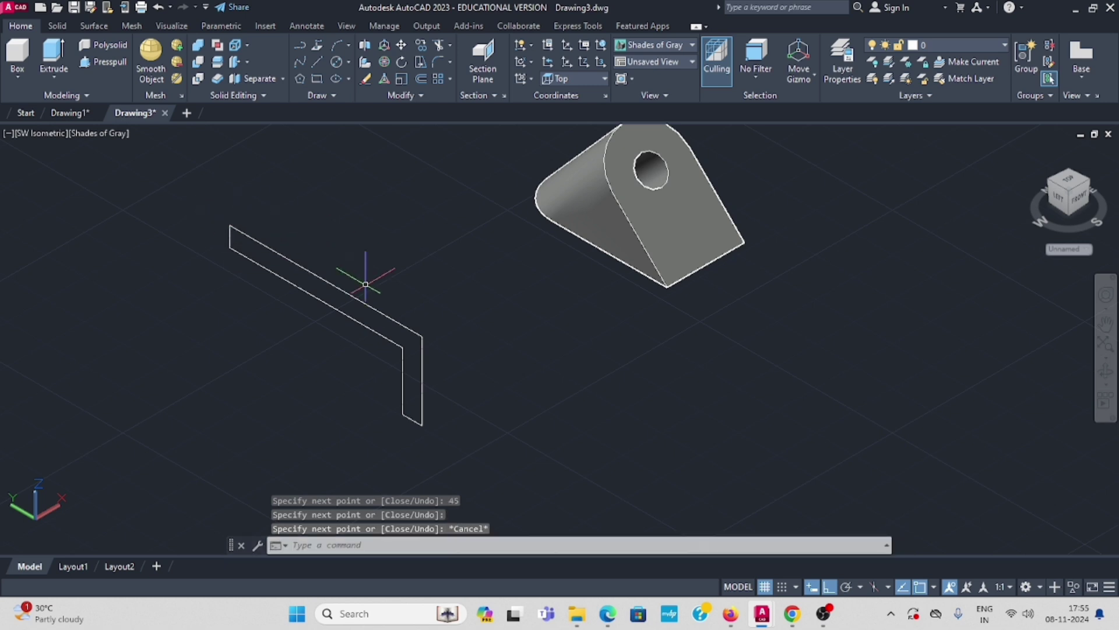
- Join the six profile lines into a single polyline with JOIN
left_click(364, 298)
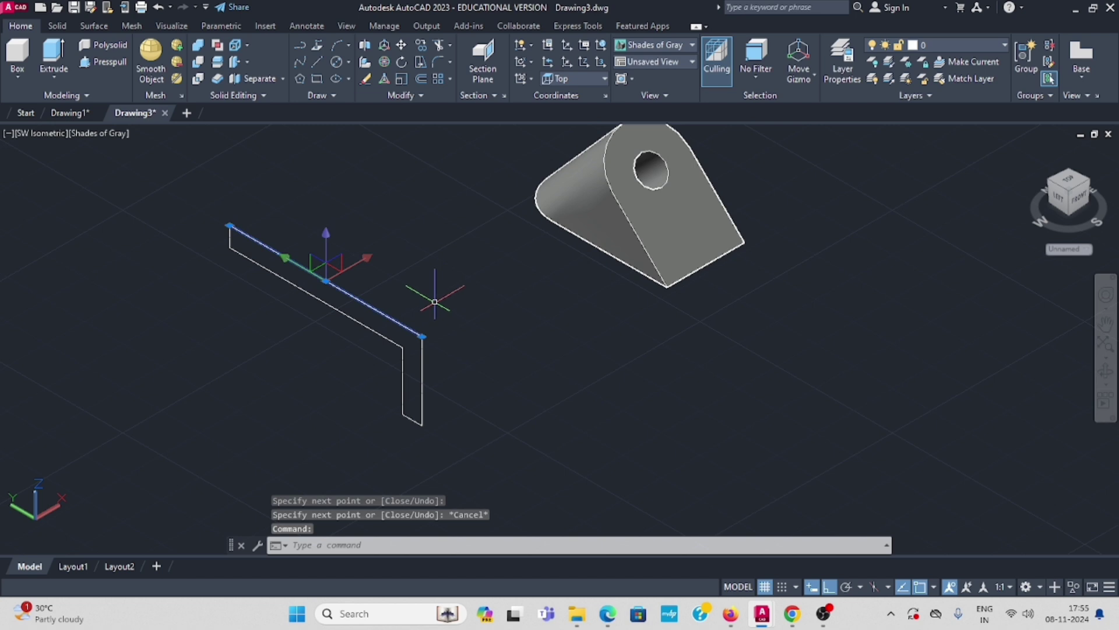
key("Escape")
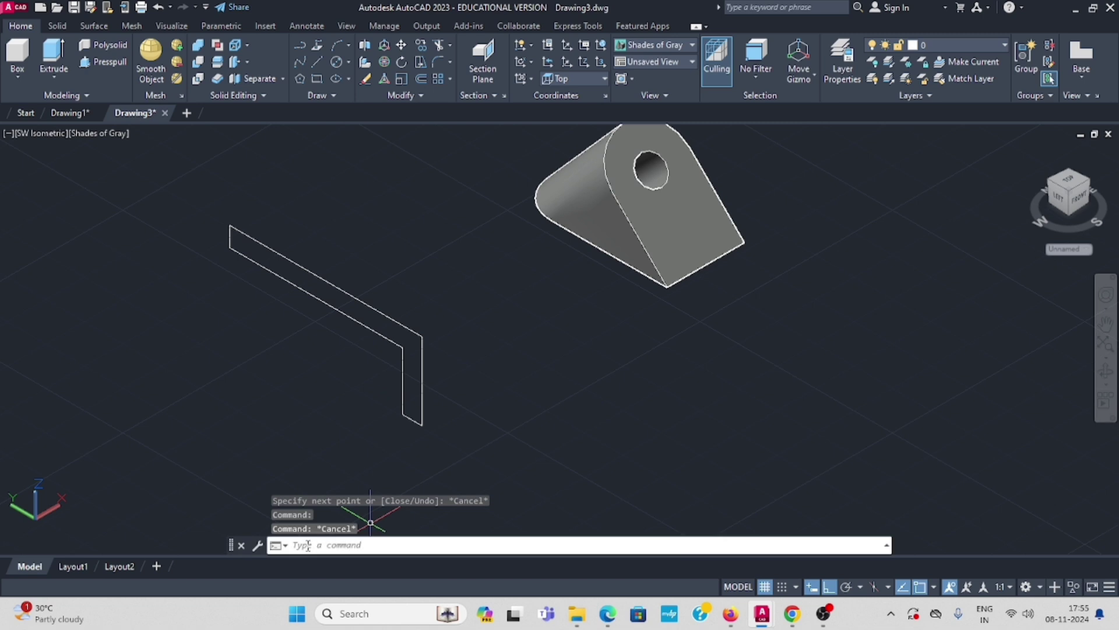
type("jo")
key("Return")
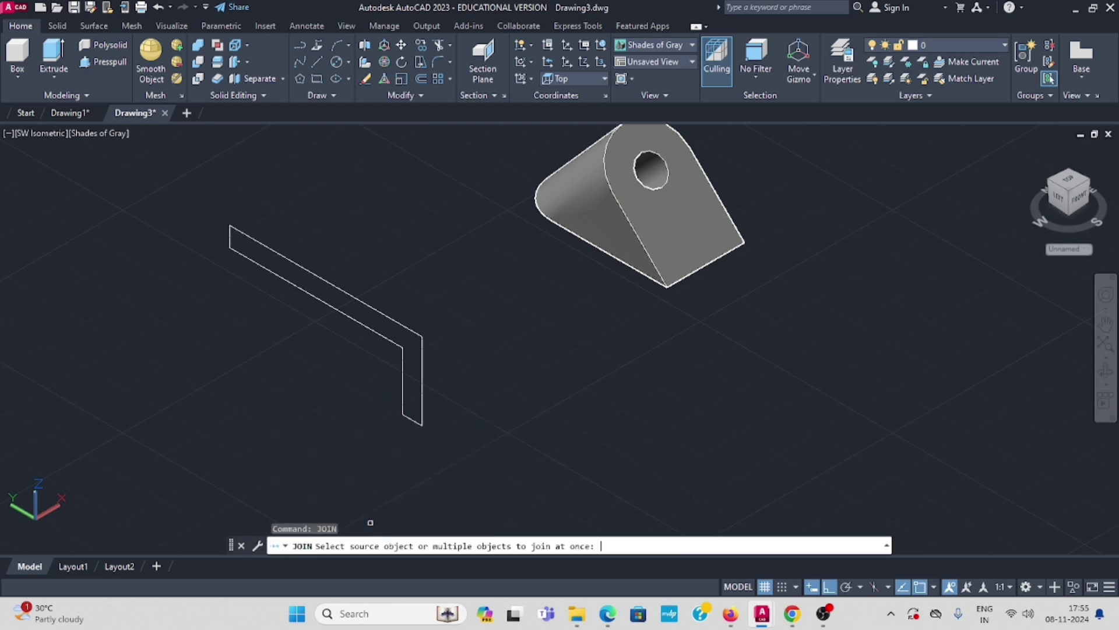
mouse_move(435, 291)
left_mouse_down()
mouse_move(238, 212)
mouse_move(209, 366)
mouse_move(498, 438)
mouse_move(533, 365)
left_mouse_up()
key("Return")
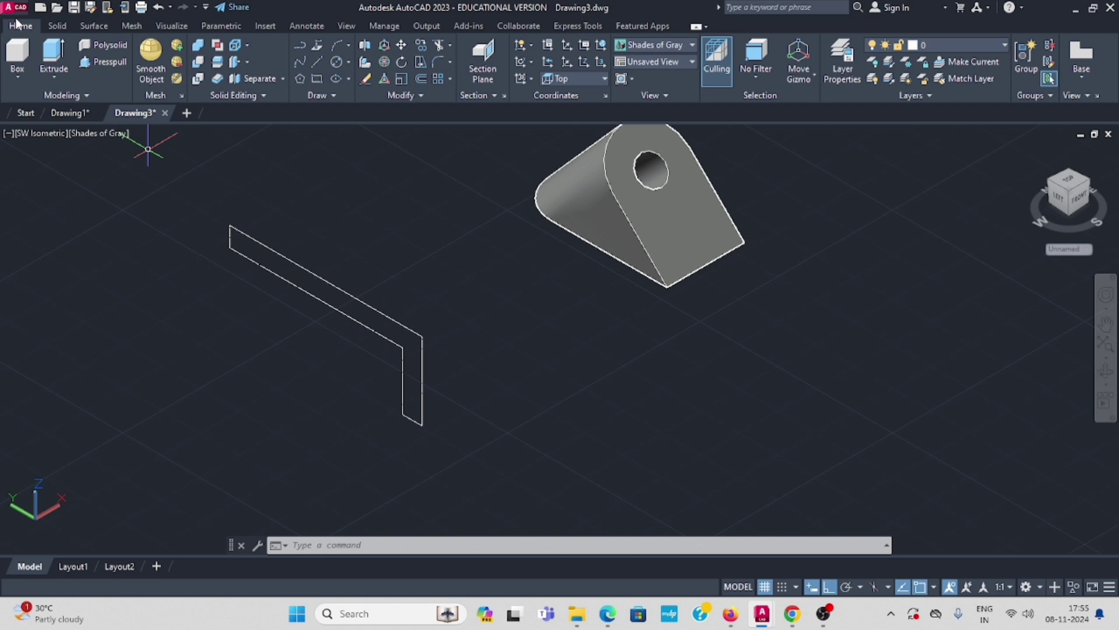
- Extrude the L-shaped profile 30 units into a solid and bring up the reference PDF
left_click(53, 76)
left_click(69, 105)
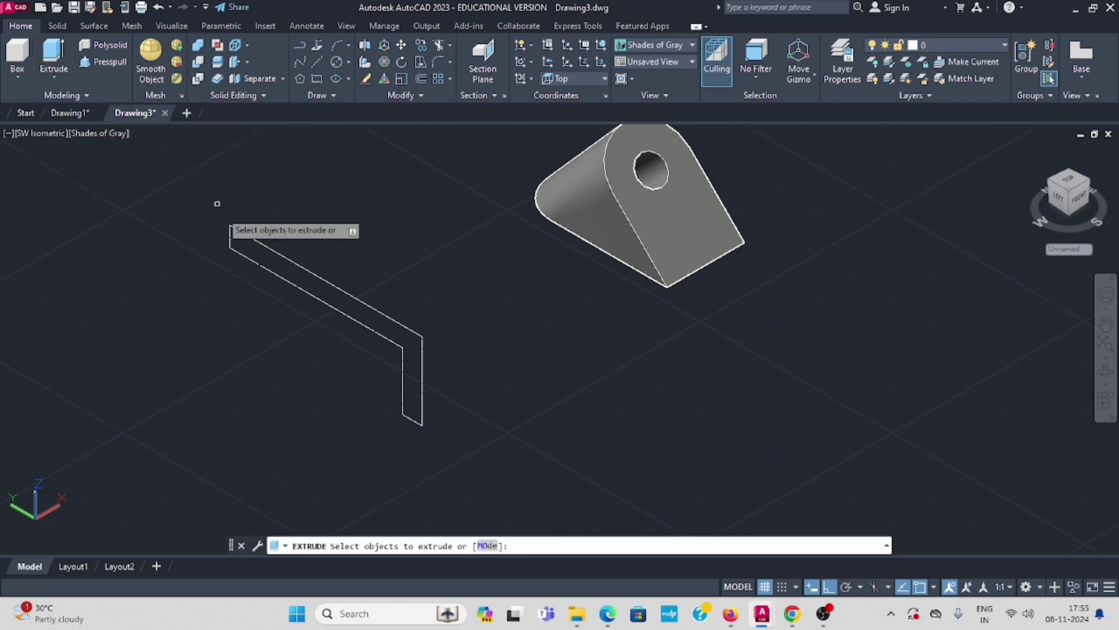
left_click(282, 255)
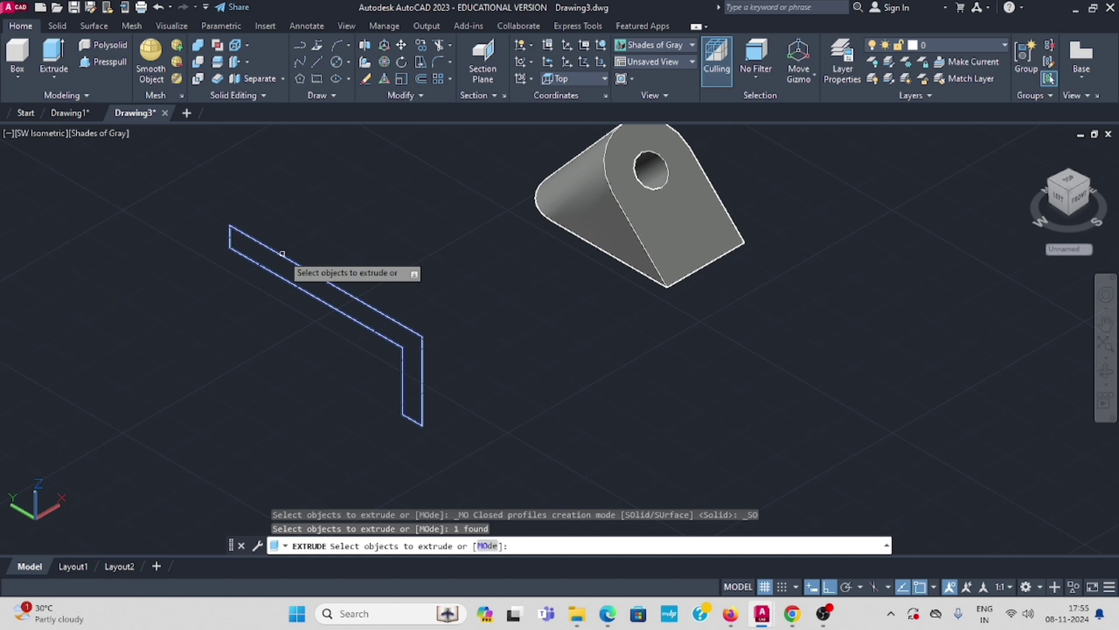
key("Return")
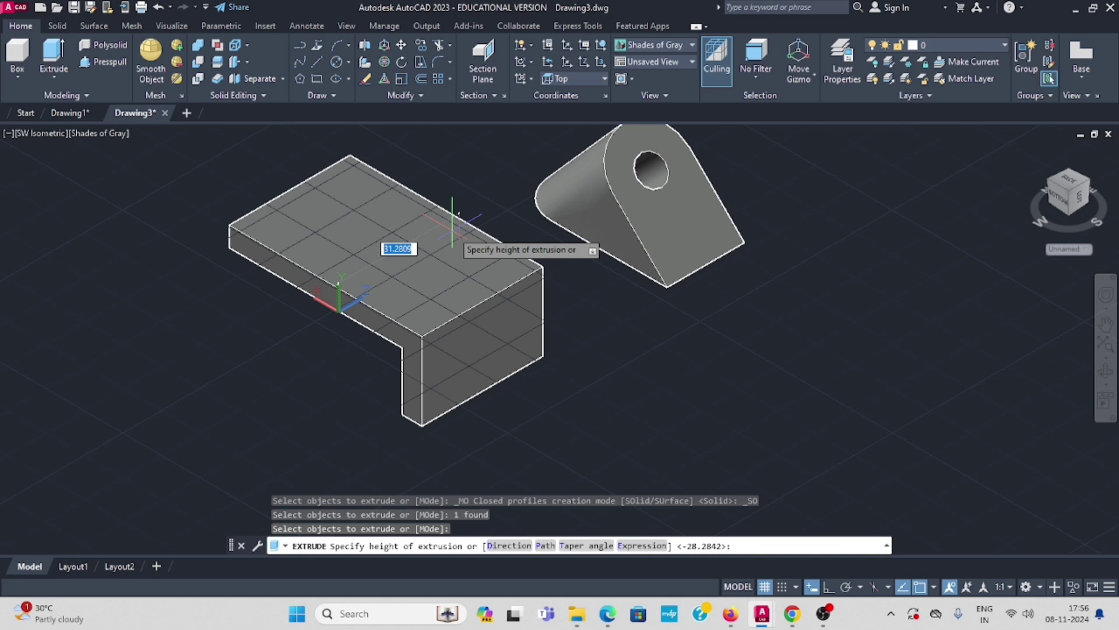
type("0")
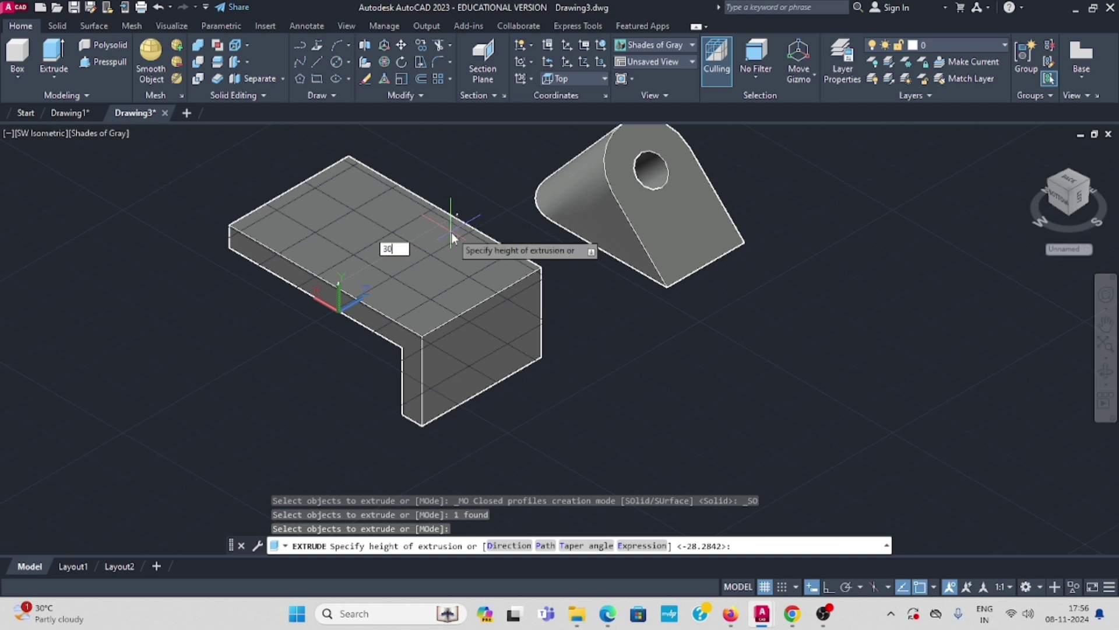
key("Return")
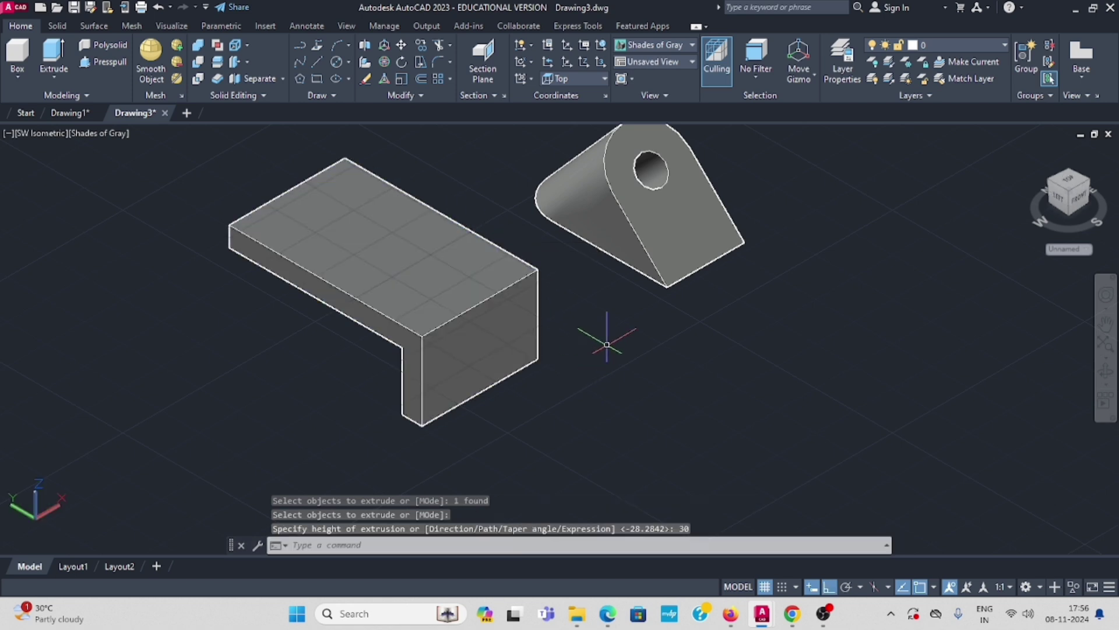
middle_click_drag(612, 353, 609, 360)
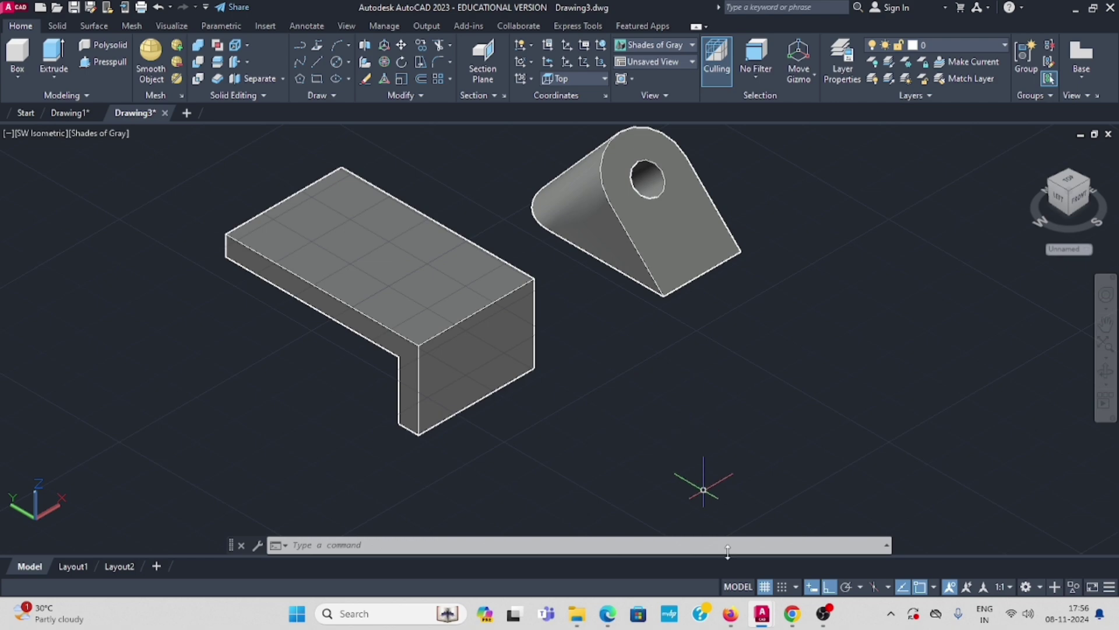
left_click(608, 614)
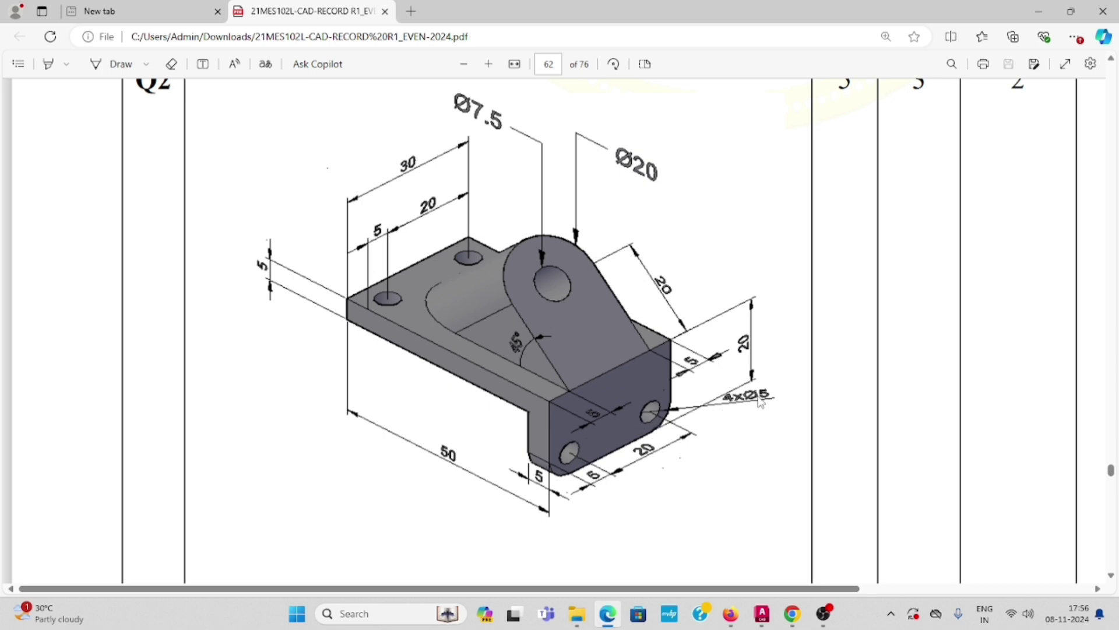
- Go back from the PDF dimensions check to Drawing3.dwg in AutoCAD
mouse_move(765, 612)
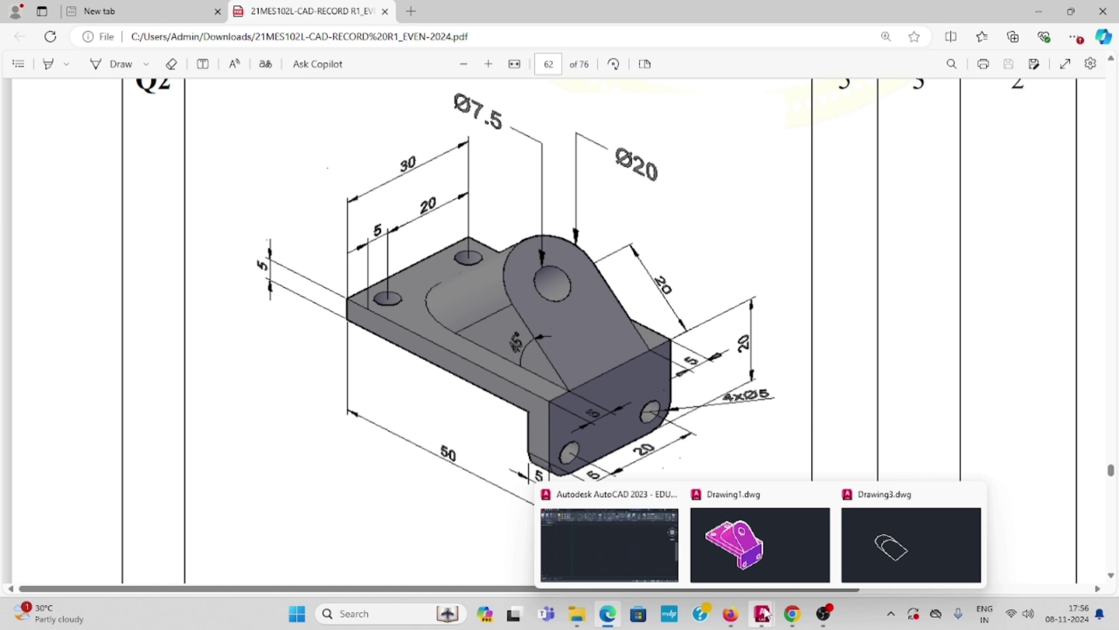
left_click(852, 557)
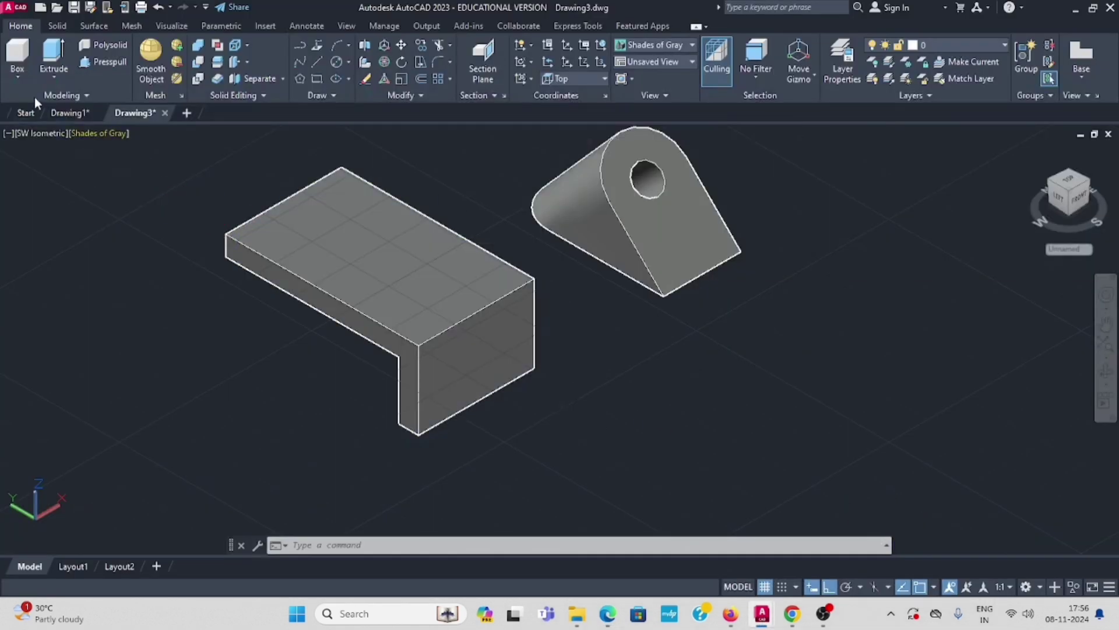
- Switch the viewport to 2D Wireframe and the Top view
left_click(103, 134)
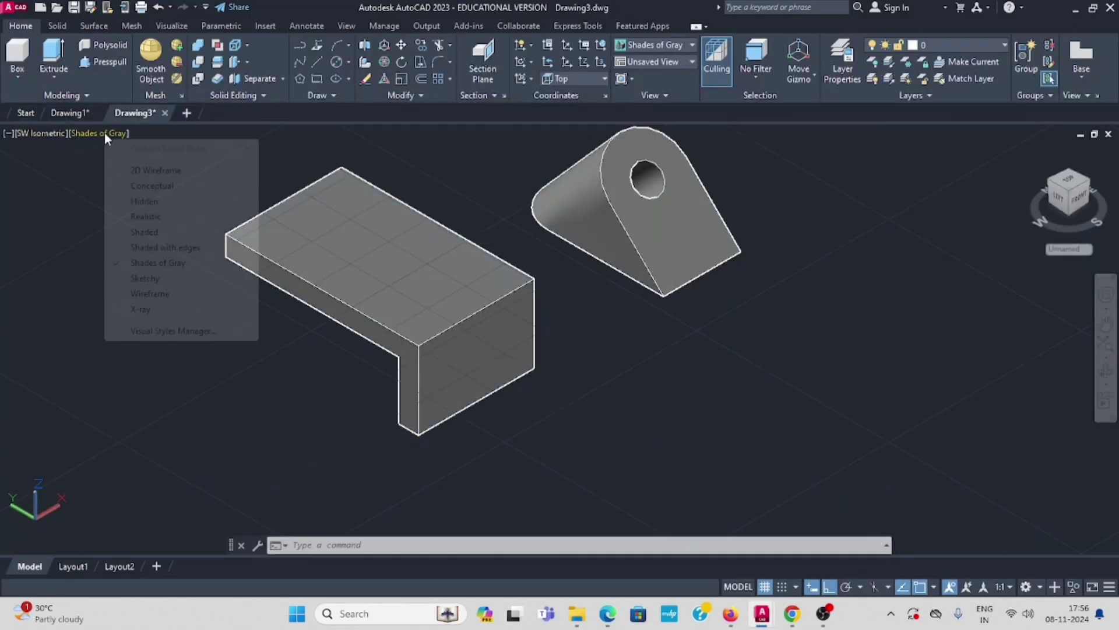
left_click(170, 170)
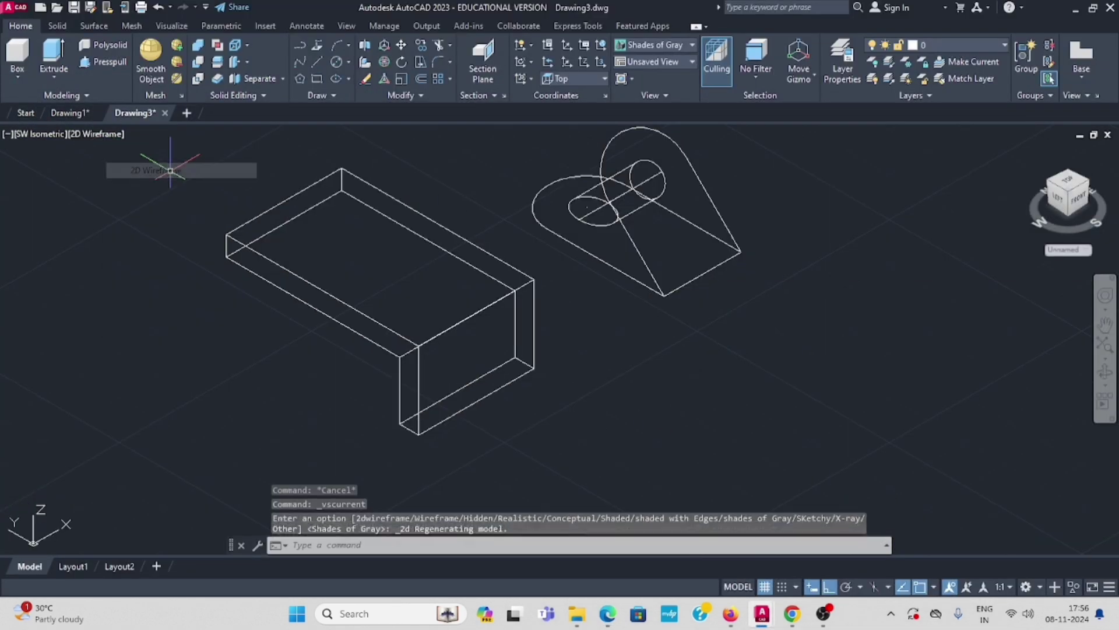
left_click(44, 134)
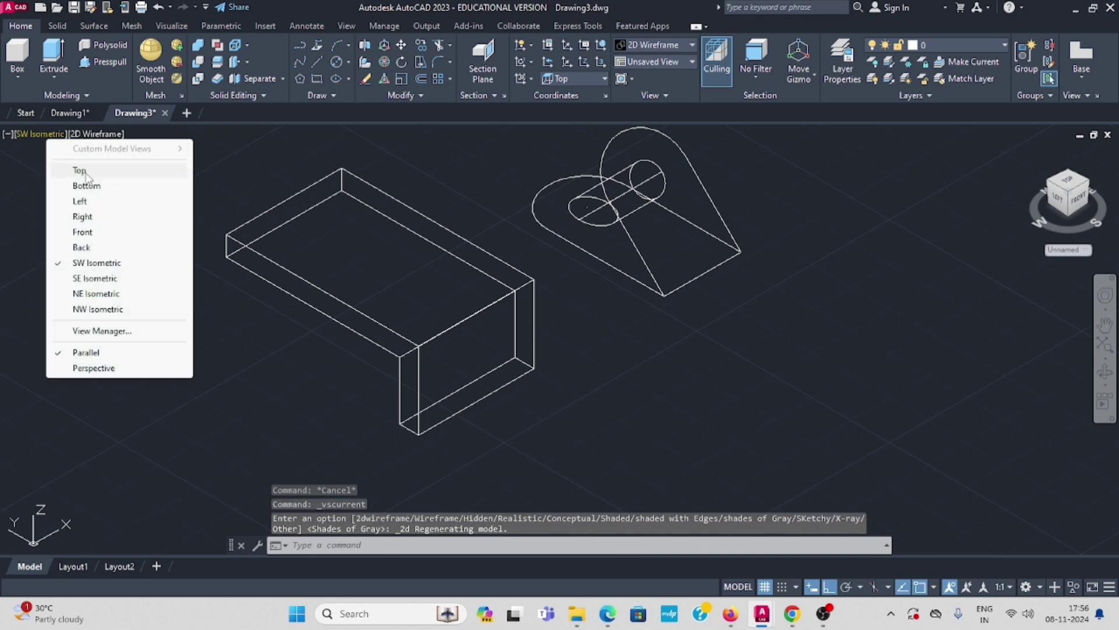
left_click(82, 170)
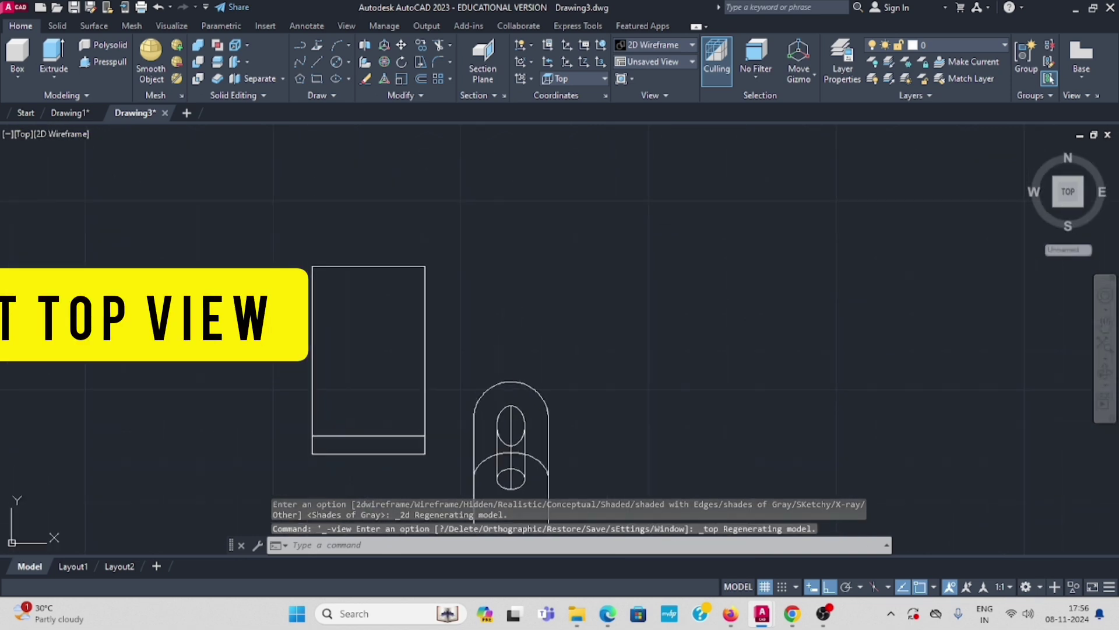
- Draw a diameter 5 circle centred on the plate's top-right corner
left_click(349, 61)
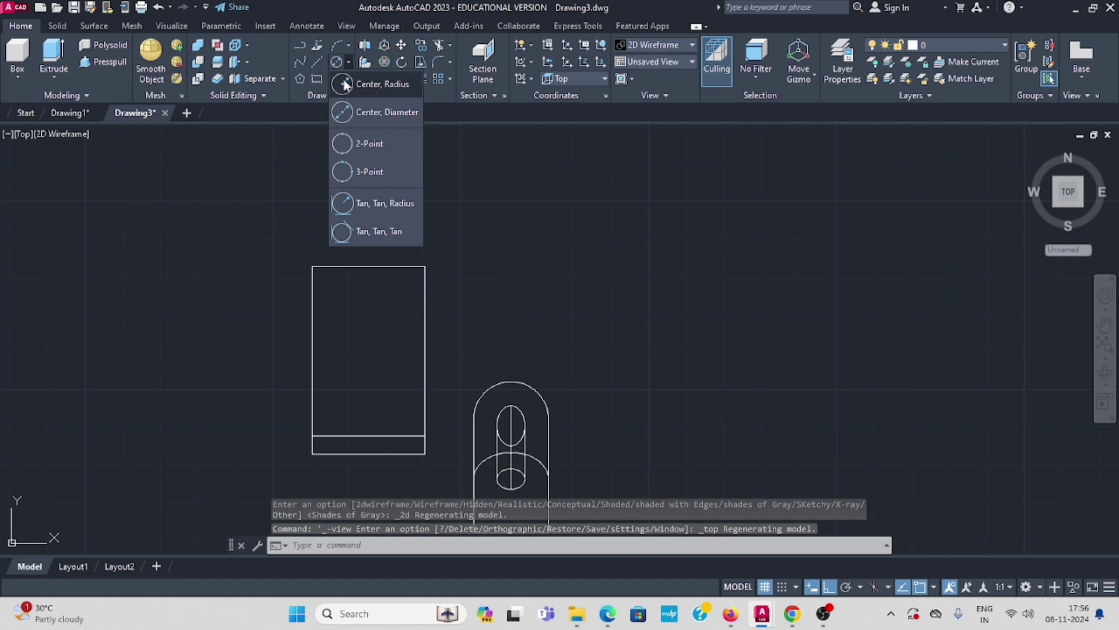
left_click(361, 111)
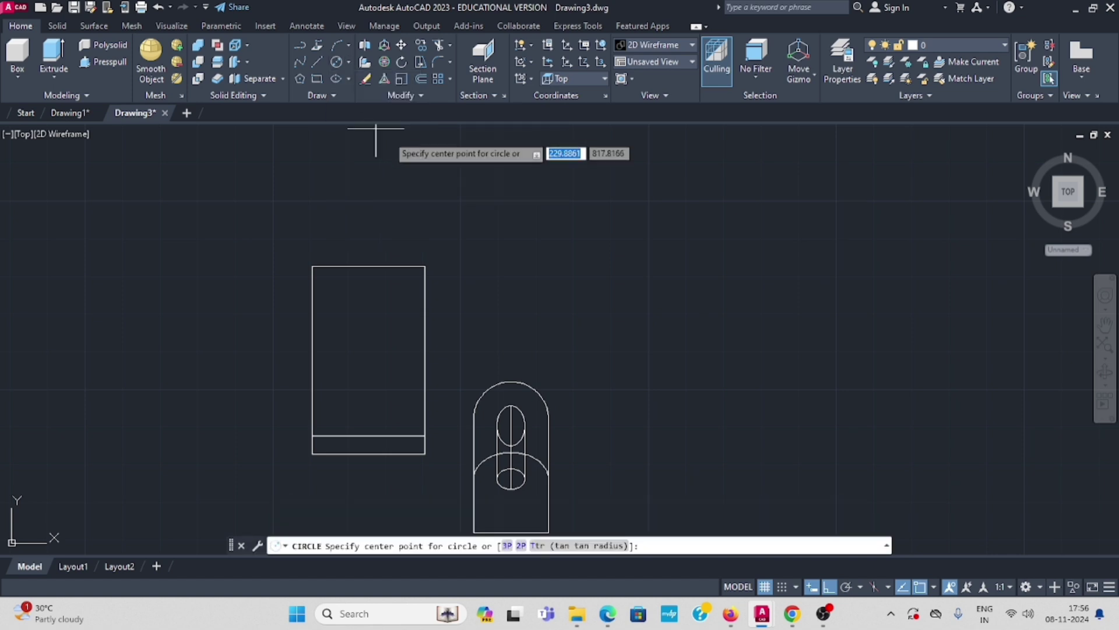
left_click(425, 265)
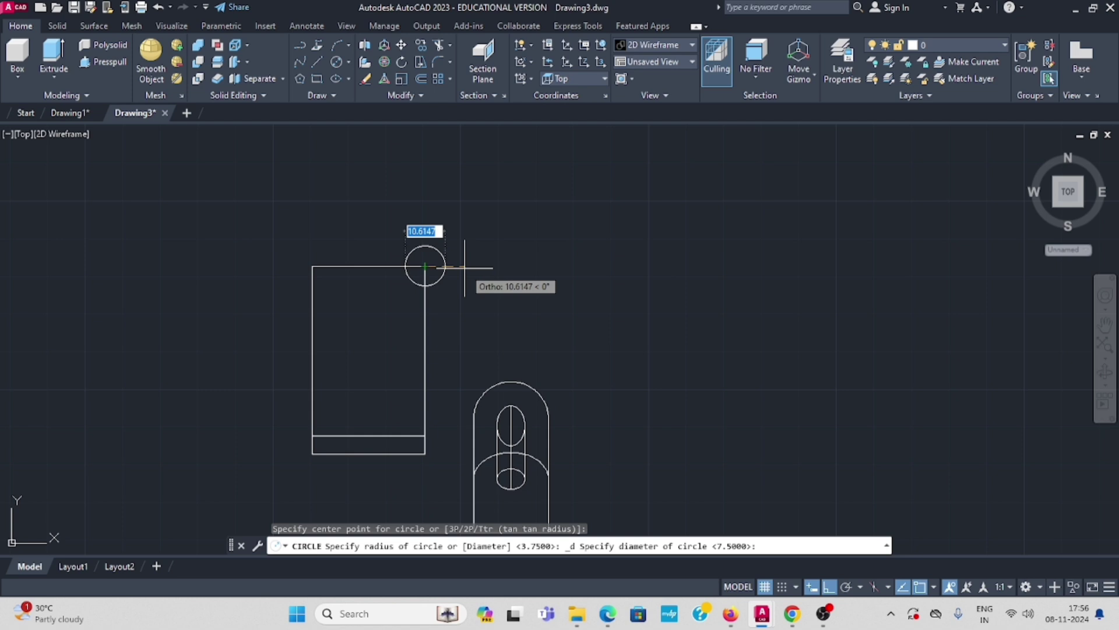
type("5")
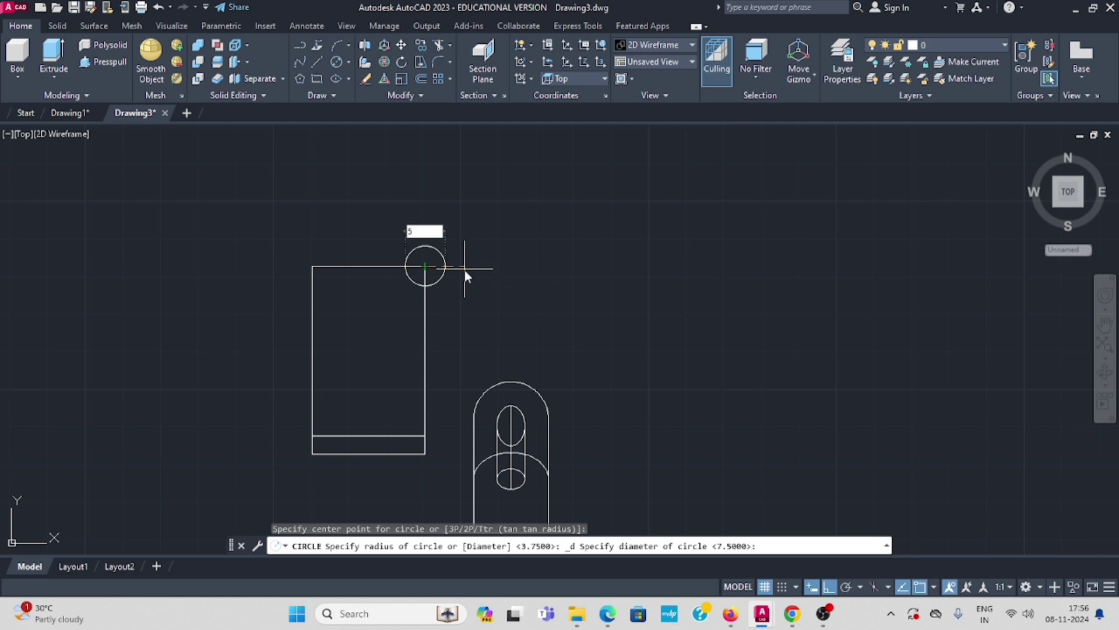
key("Return")
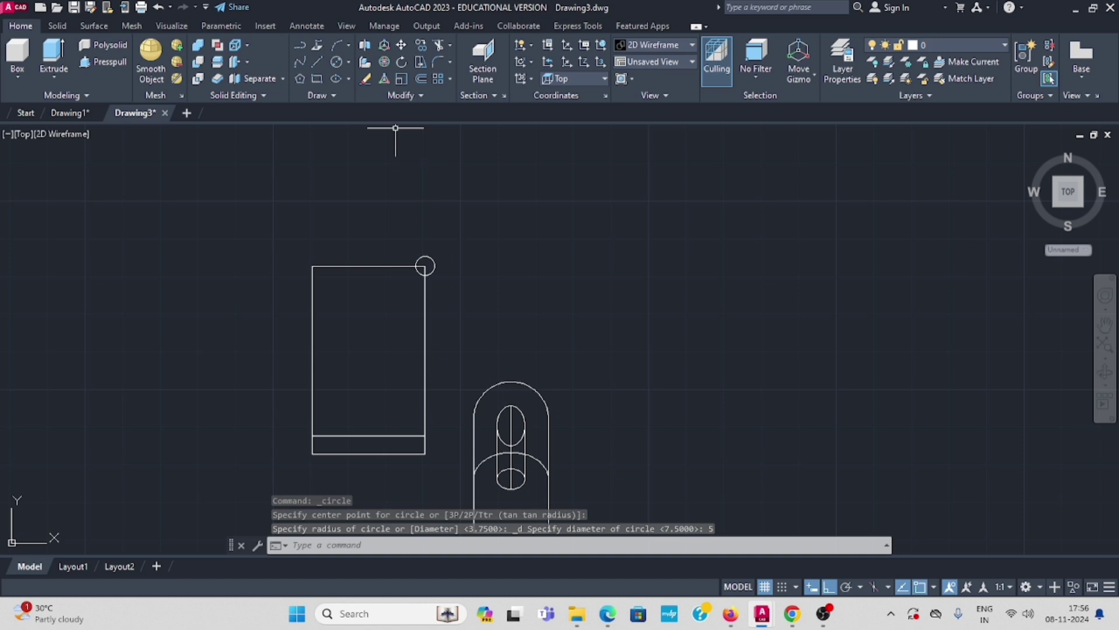
- Move the circle 5 units down from the corner
left_click(401, 45)
scroll(436, 252, "up", 2)
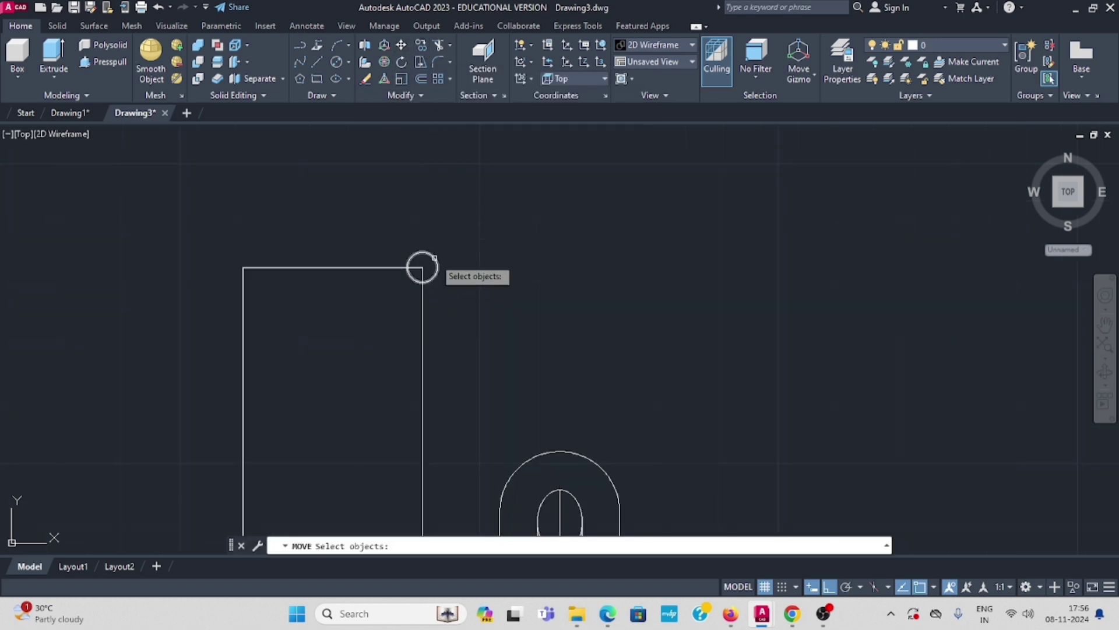
left_click(435, 258)
key("Return")
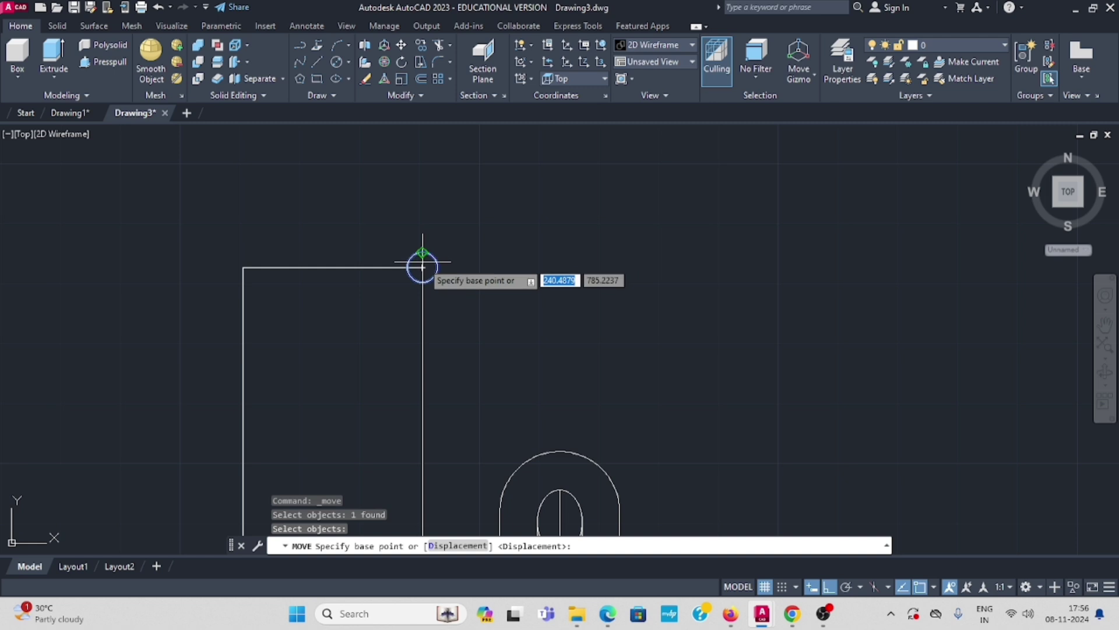
left_click(424, 265)
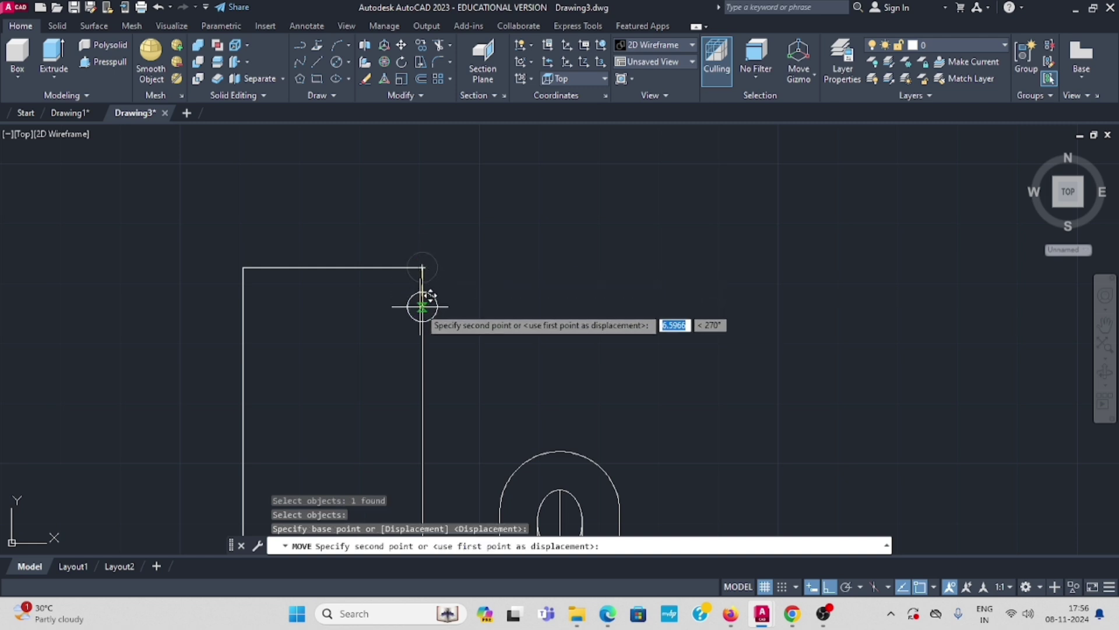
type("5")
key("Return")
key("Return")
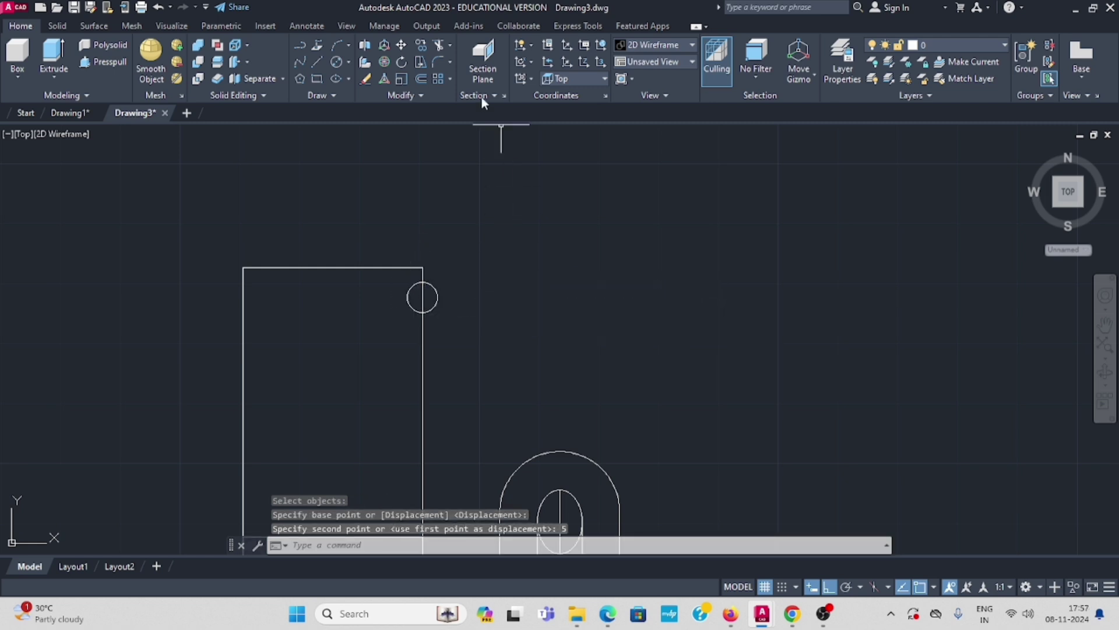
- Move the circle 5 units left, 5 in from the right edge
left_click(402, 45)
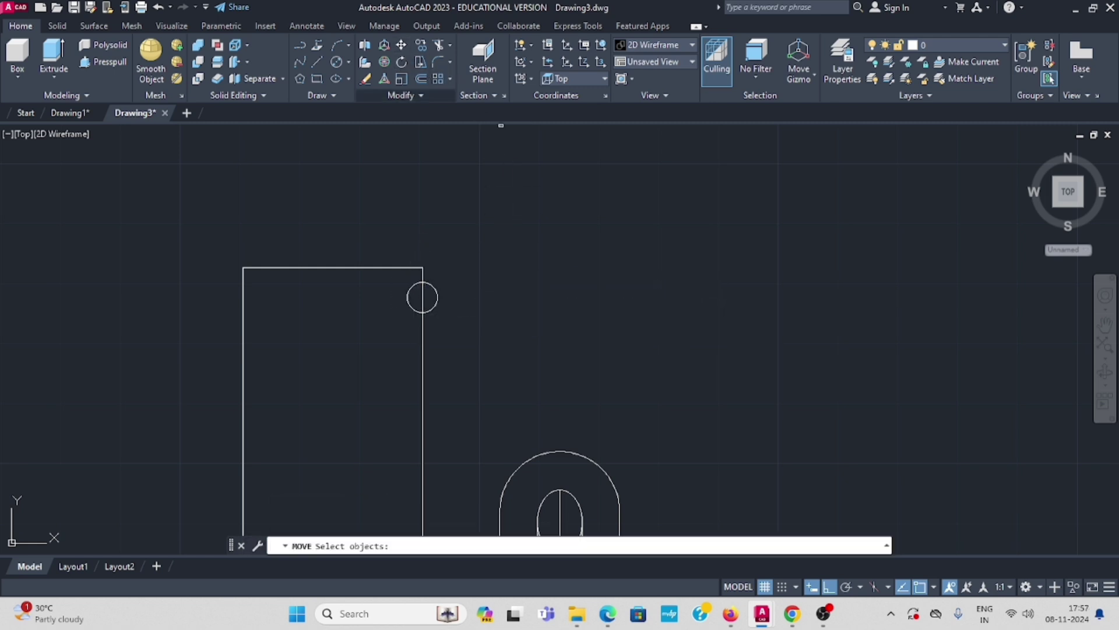
left_click(437, 296)
key("Return")
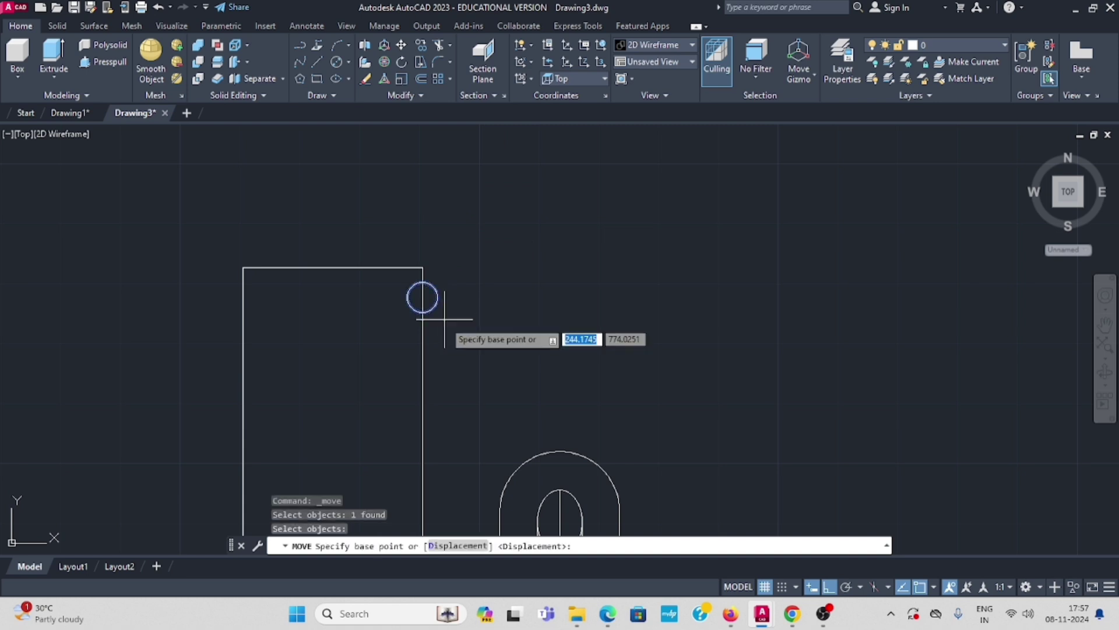
left_click(421, 296)
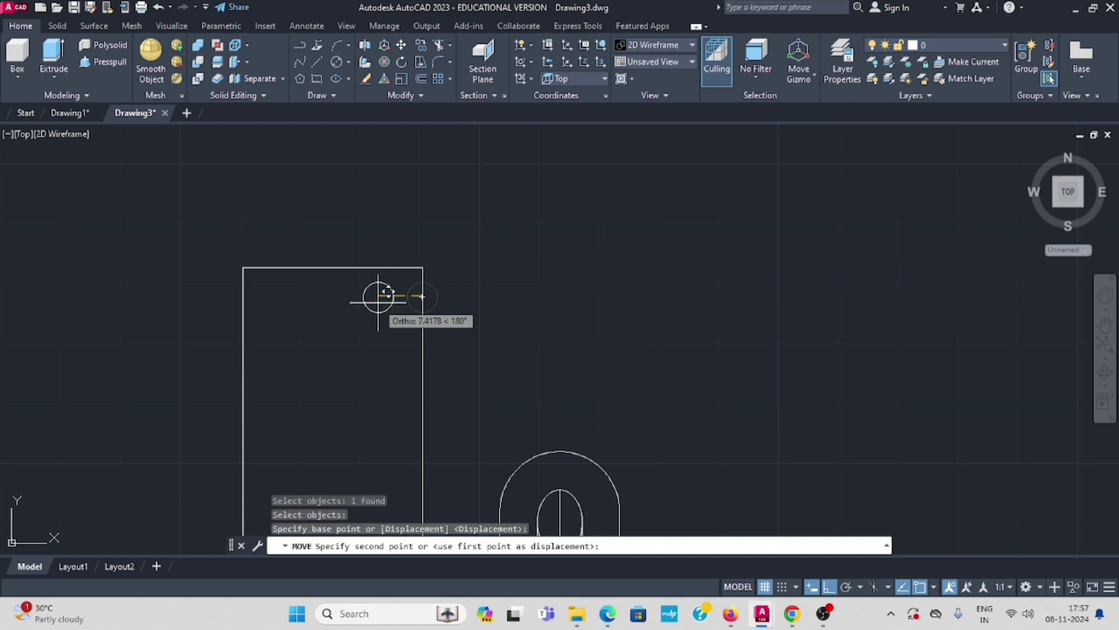
type("5")
key("Return")
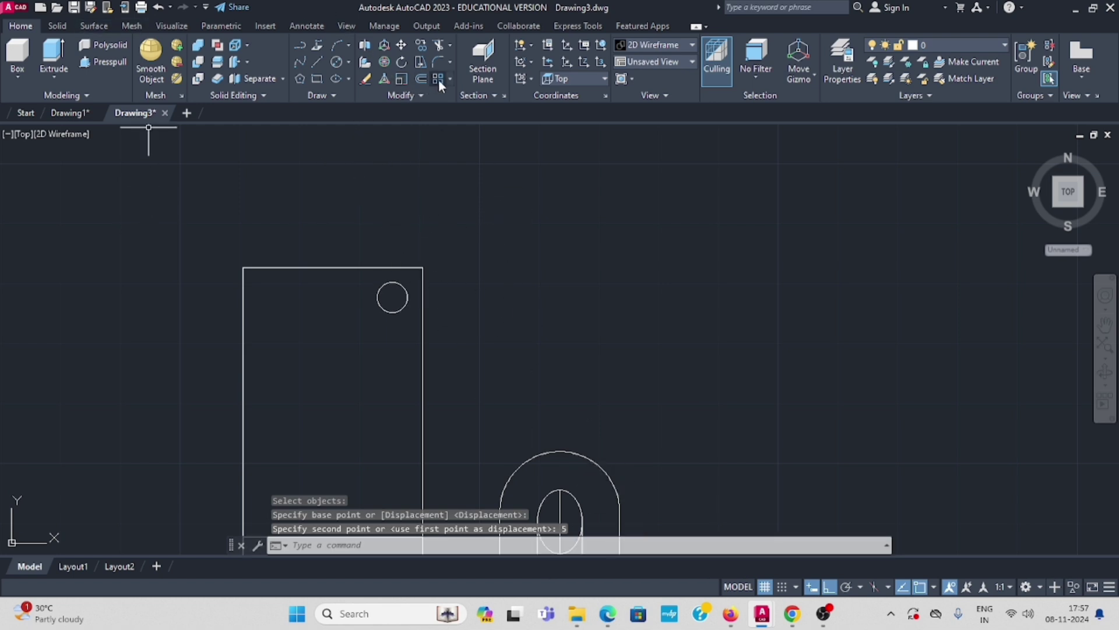
- Mirror the circle about the vertical line through the top-edge midpoint, keeping the original
left_click(422, 96)
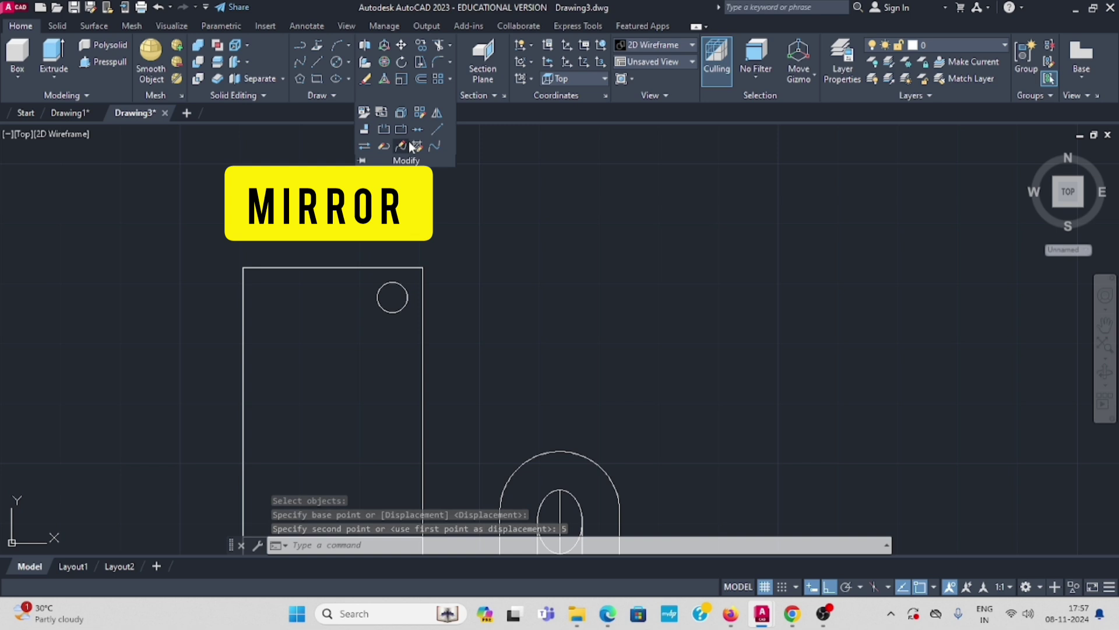
left_click(437, 113)
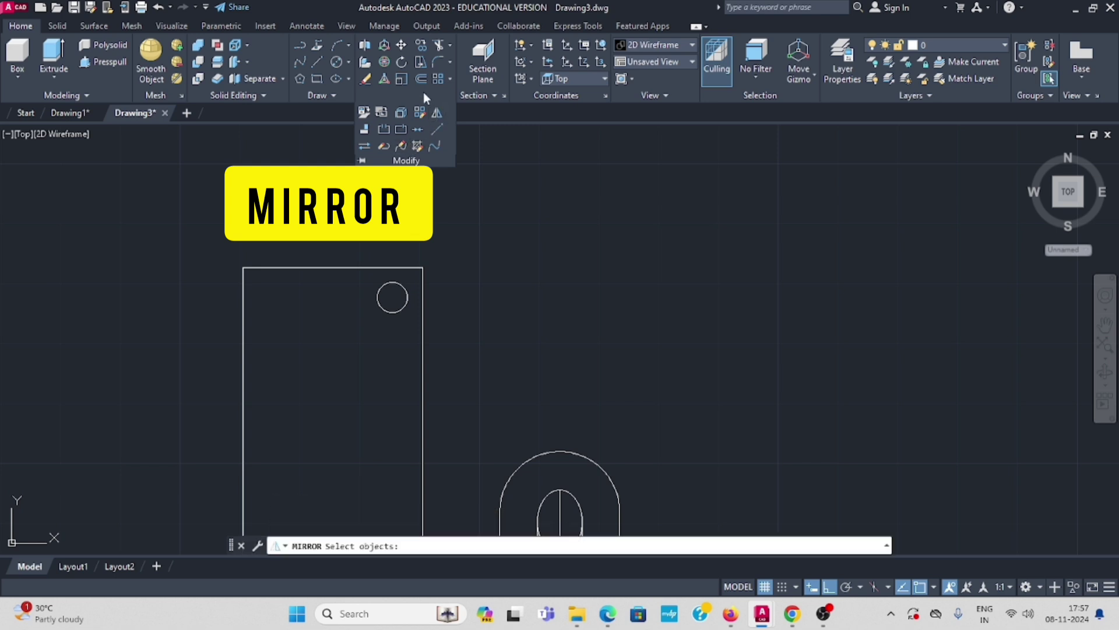
left_click(401, 285)
key("Return")
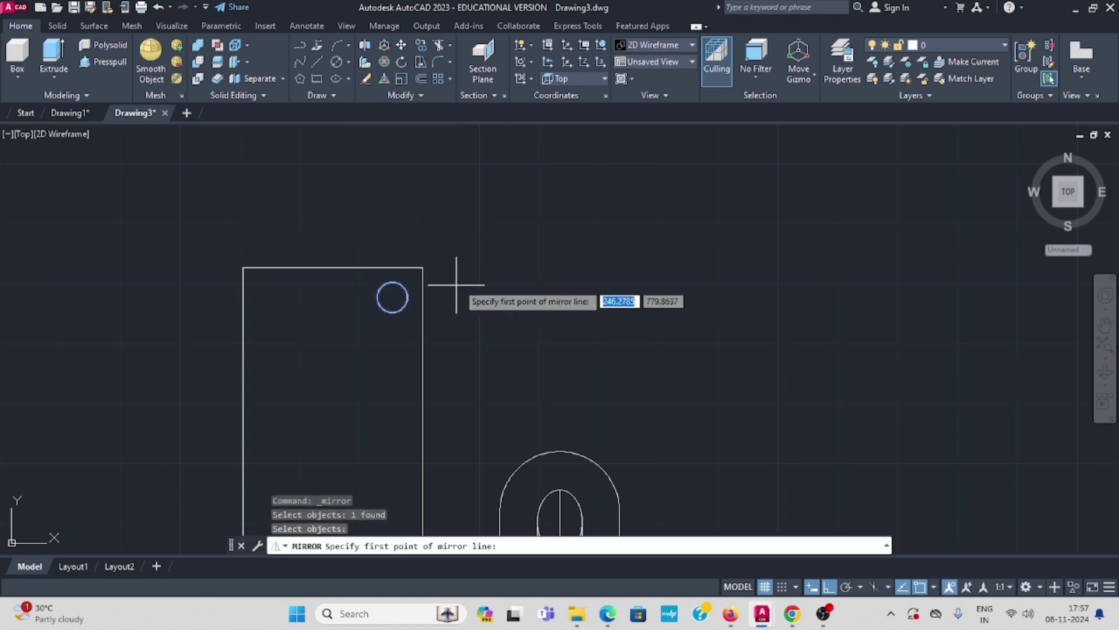
left_click(332, 267)
left_click(338, 389)
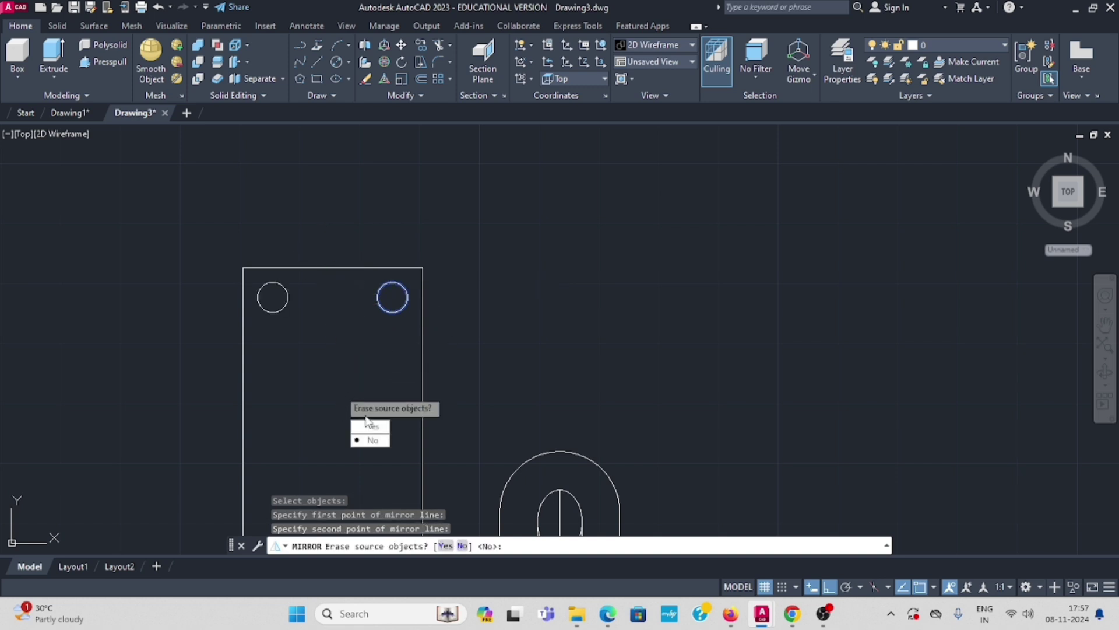
left_click(374, 442)
key("Escape")
middle_click_drag(462, 332, 512, 238)
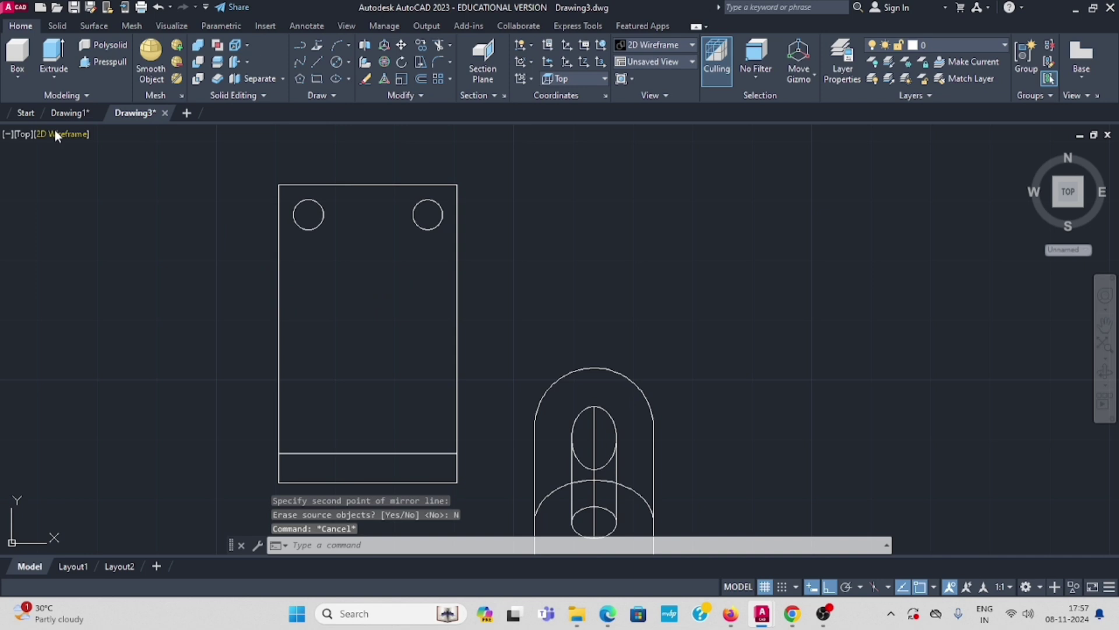
- In SW Isometric view, extrude both 5-diameter hole circles 30 units into cylinders through the plate
left_click(21, 134)
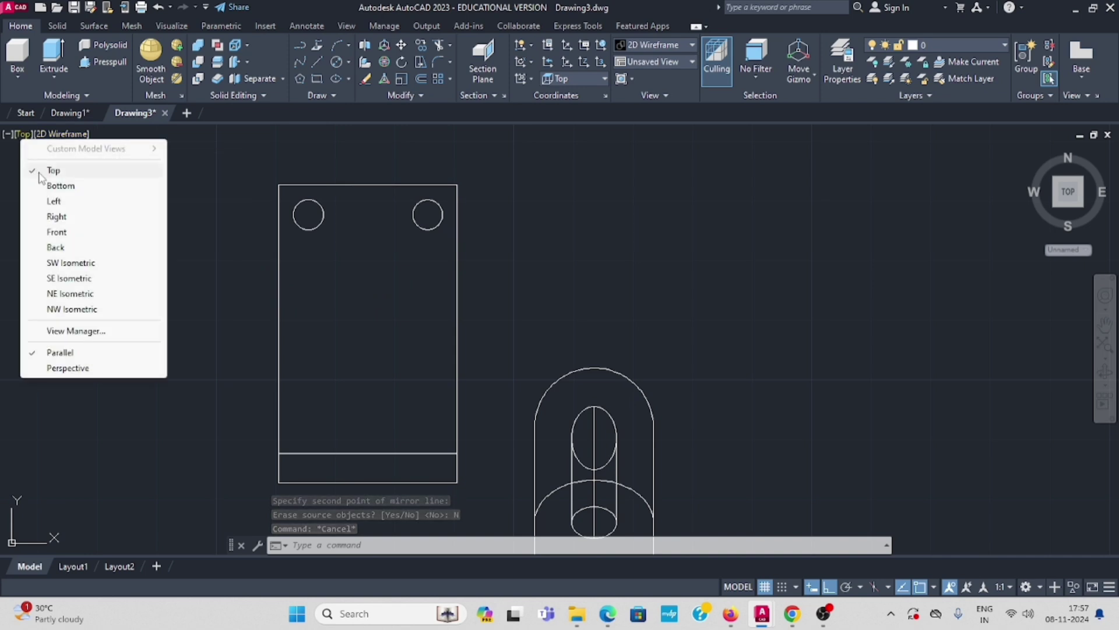
left_click(82, 264)
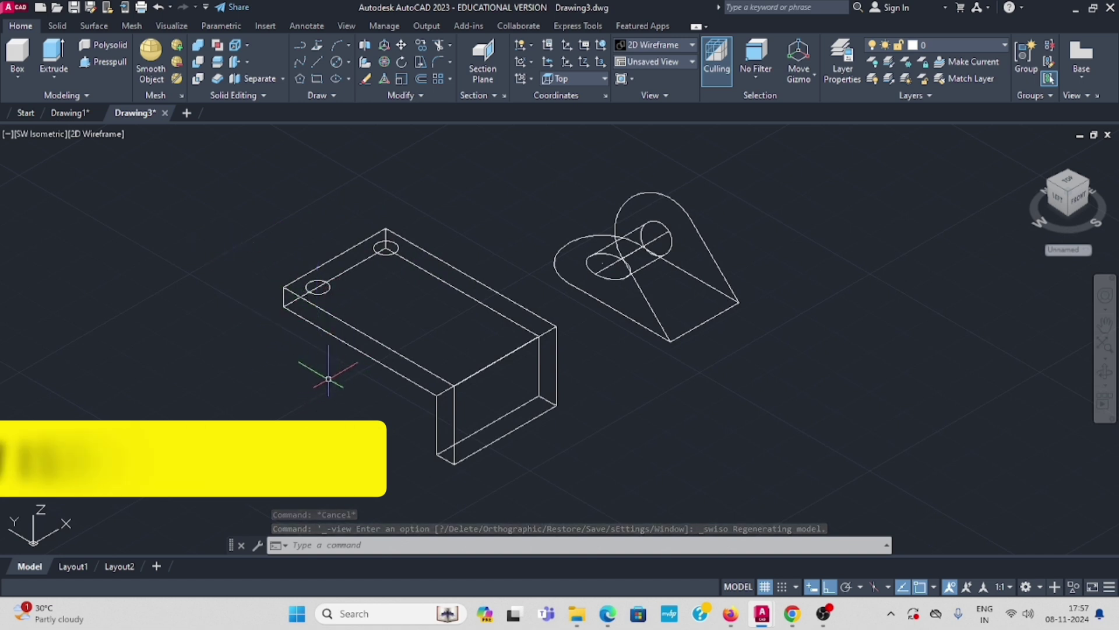
left_click(54, 75)
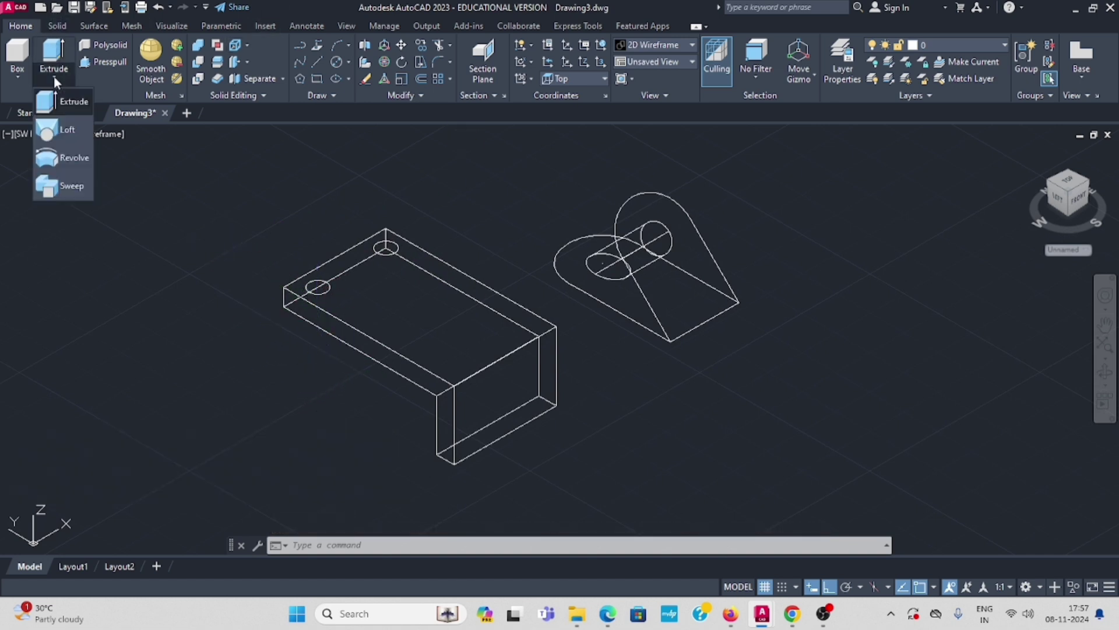
left_click(66, 100)
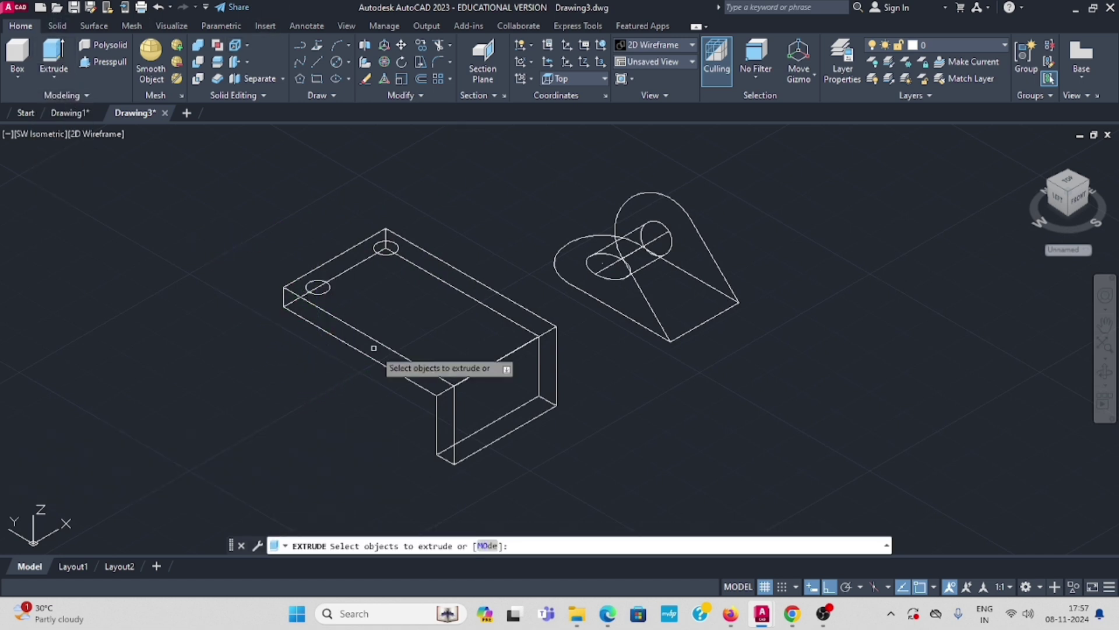
left_click(330, 286)
left_click(383, 254)
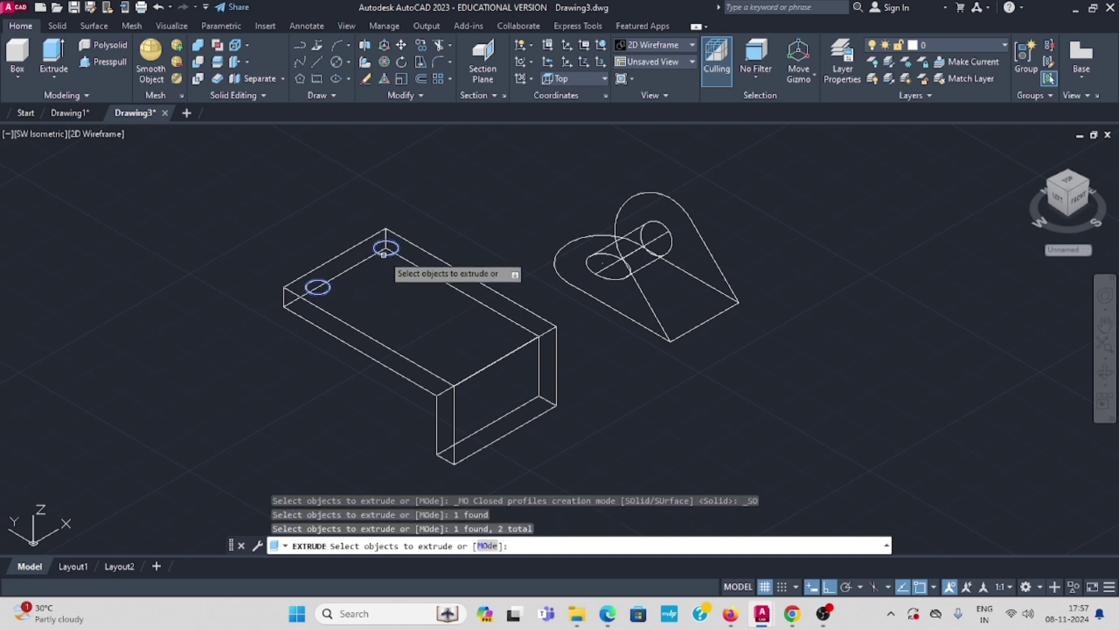
key("Return")
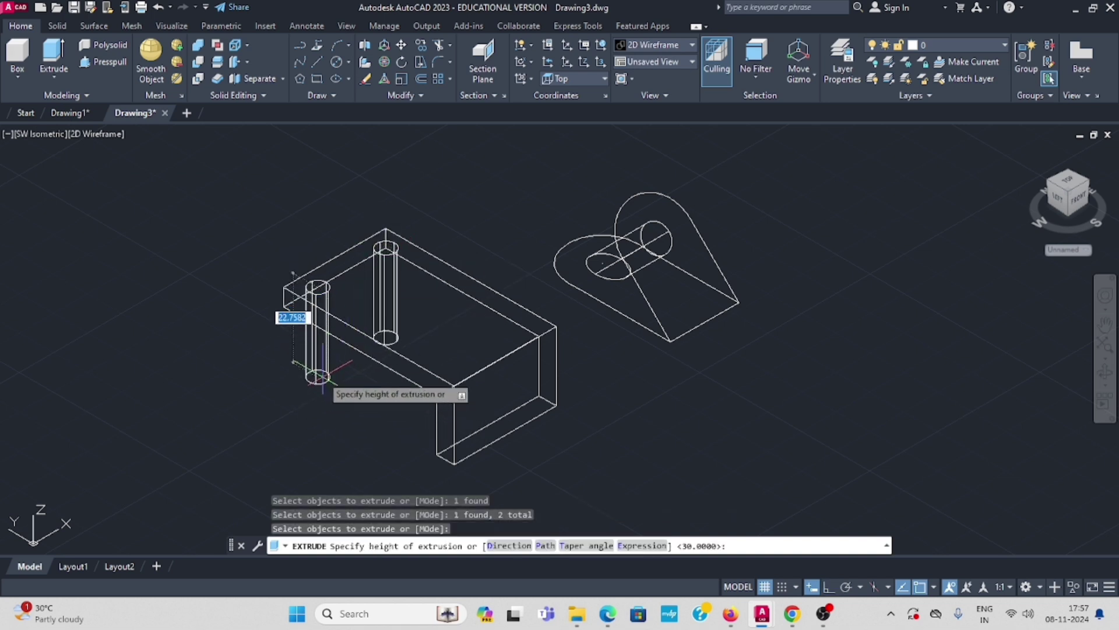
left_click(311, 413)
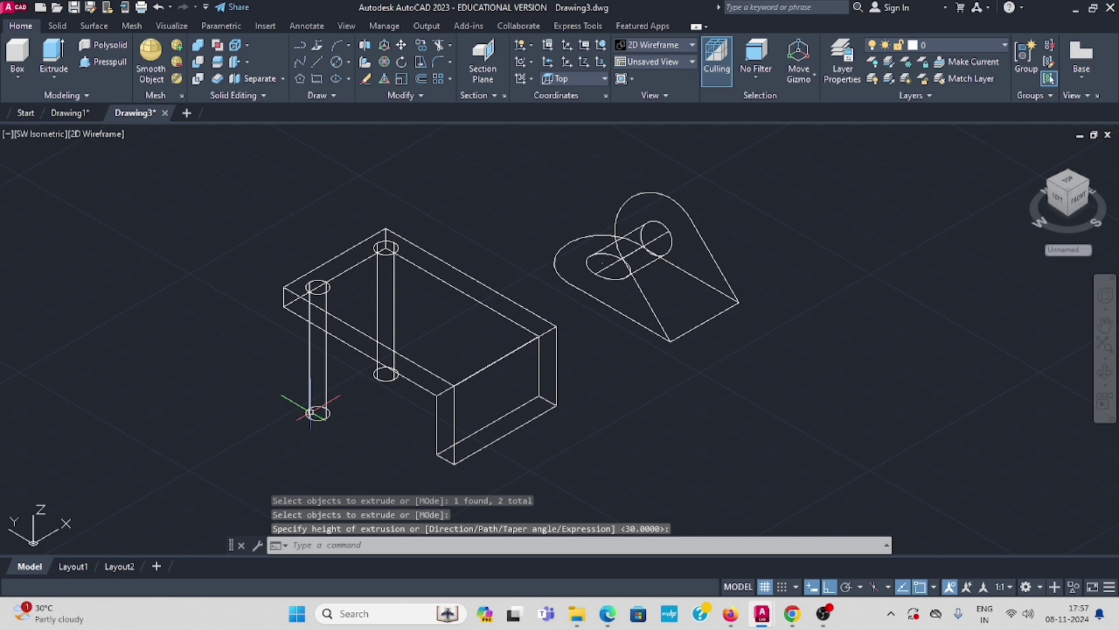
key("Escape")
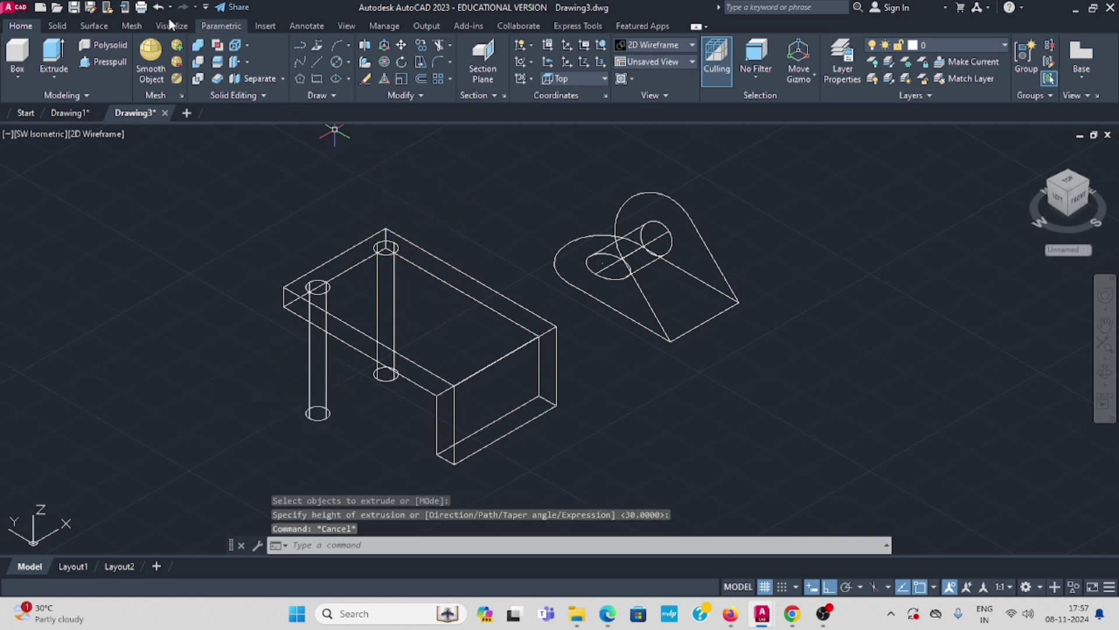
- Subtract the two 5-diameter cylinders from the L-shaped base plate, leaving two through holes
left_click(58, 27)
left_click(300, 58)
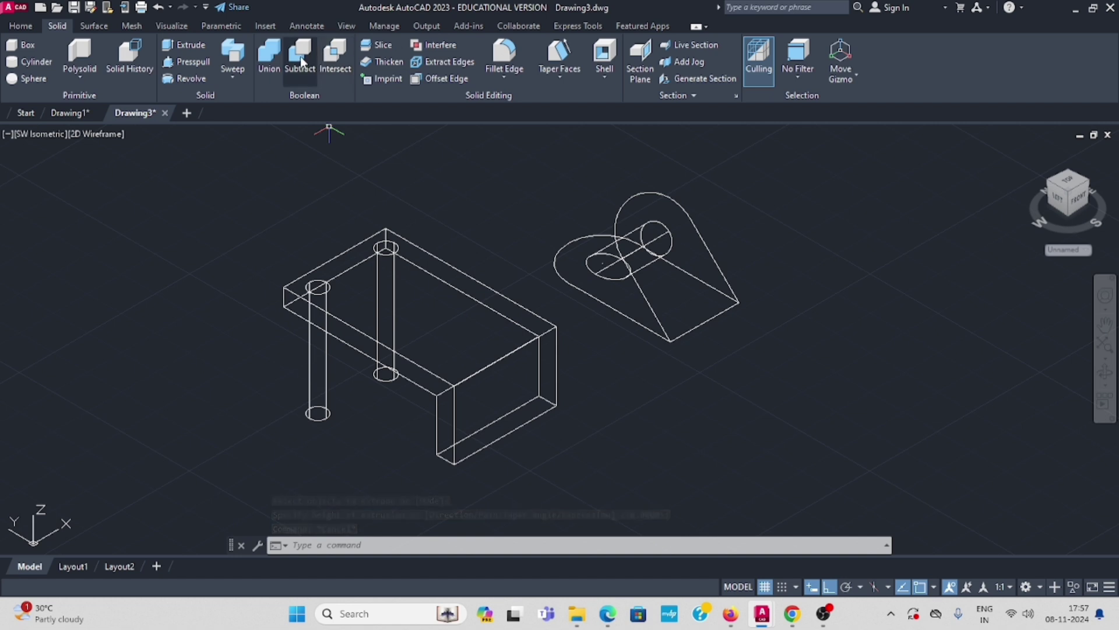
left_click(451, 264)
key("Return")
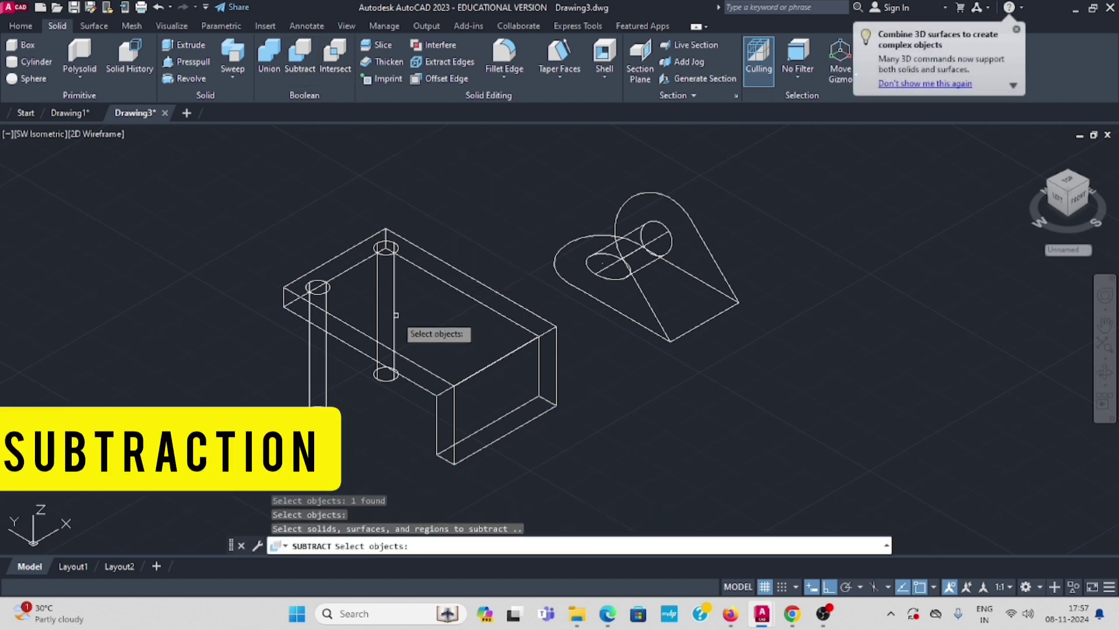
left_click(395, 297)
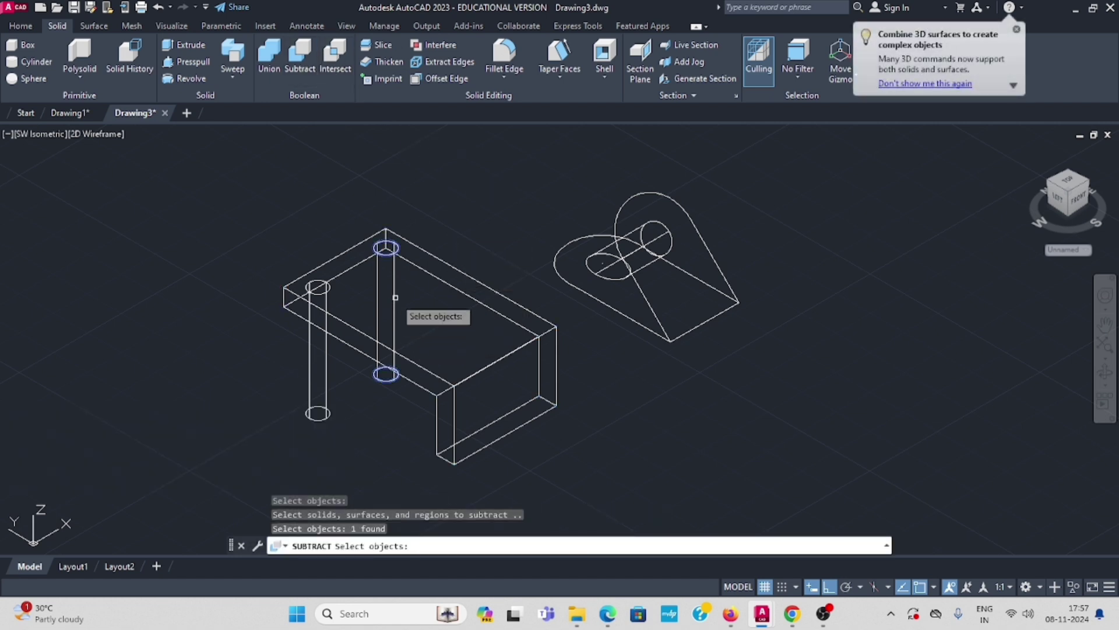
left_click(327, 376)
key("Return")
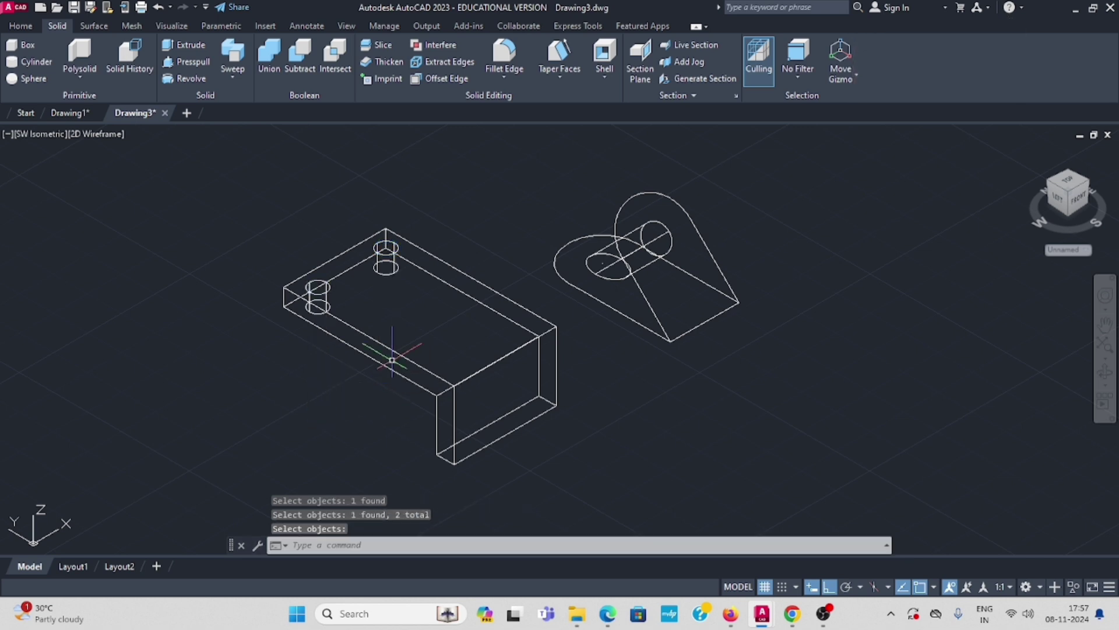
middle_click_drag(474, 318, 405, 285)
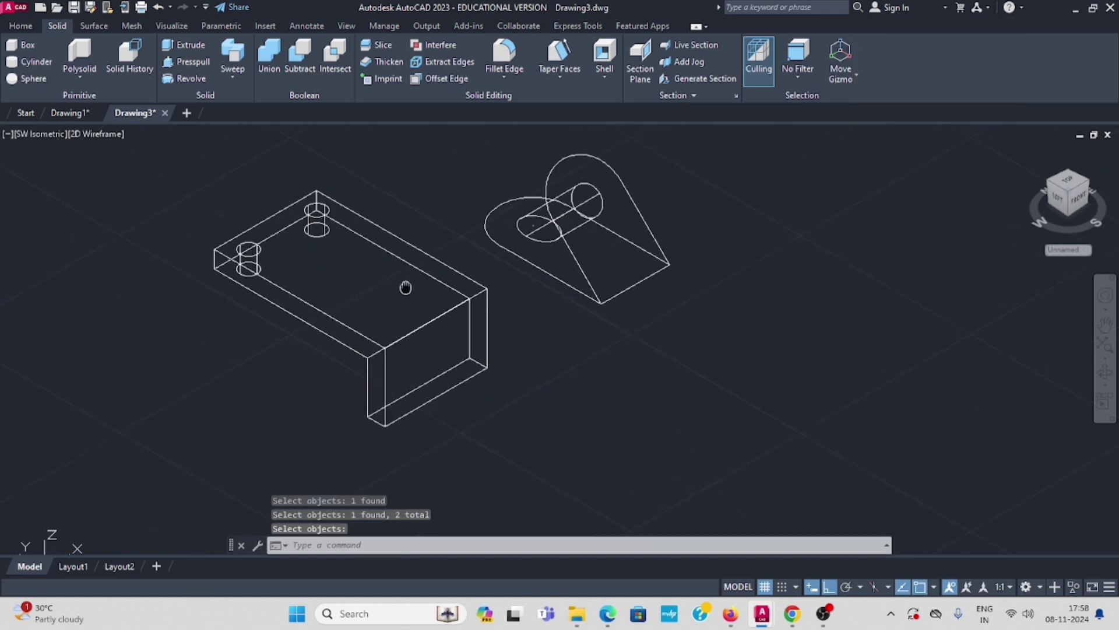
- Move the lug by its edge midpoint onto the base plate's top edge, between the holes
left_click(21, 27)
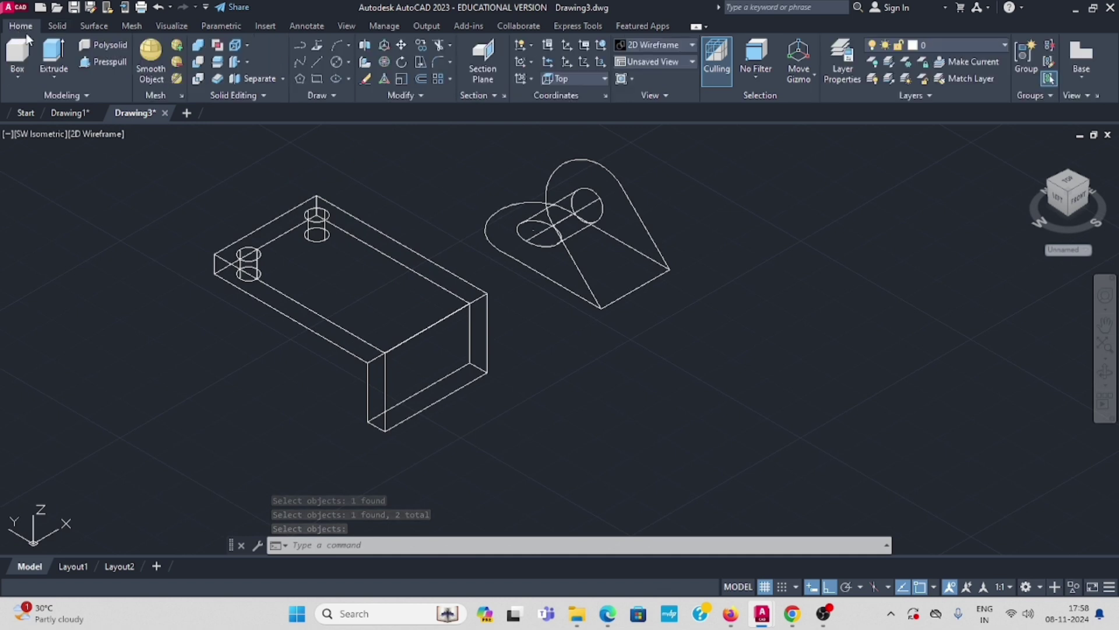
left_click(401, 44)
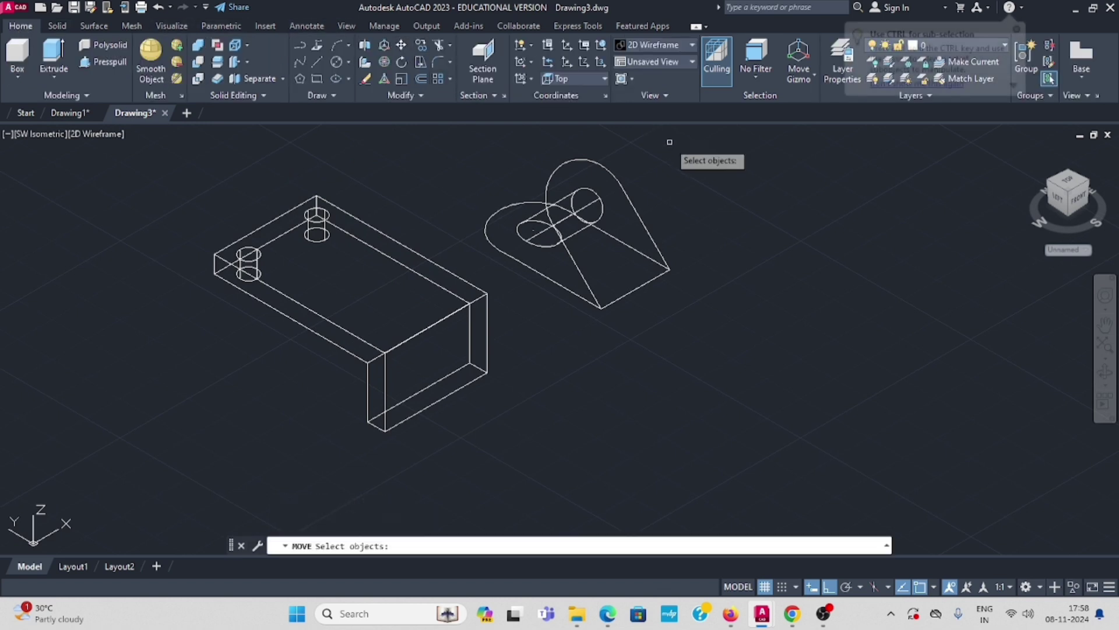
left_click(611, 170)
key("Return")
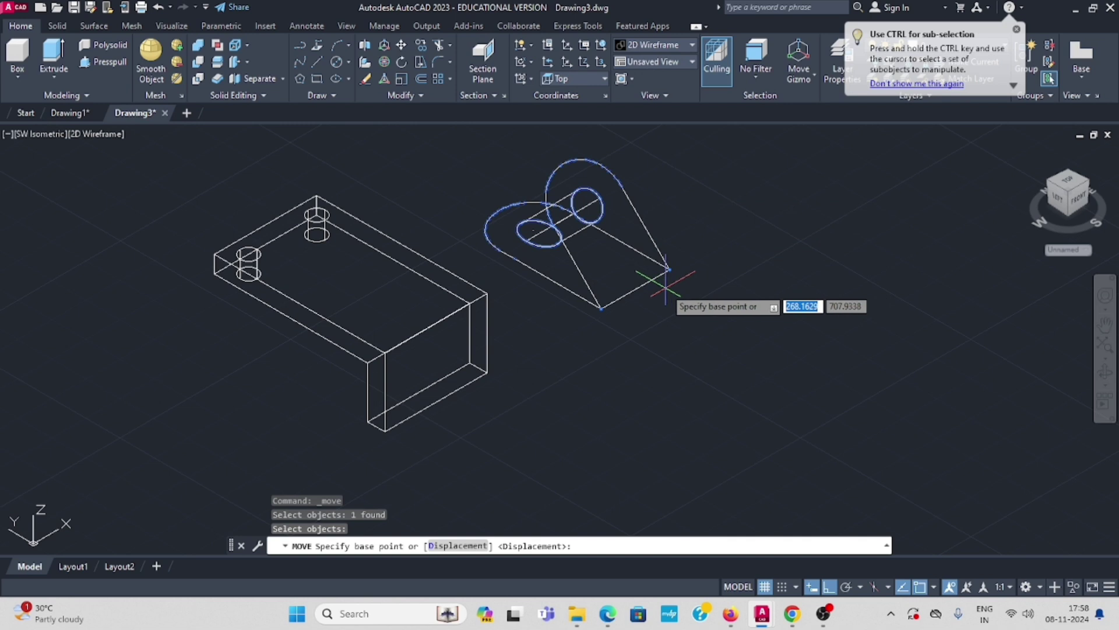
left_click(635, 288)
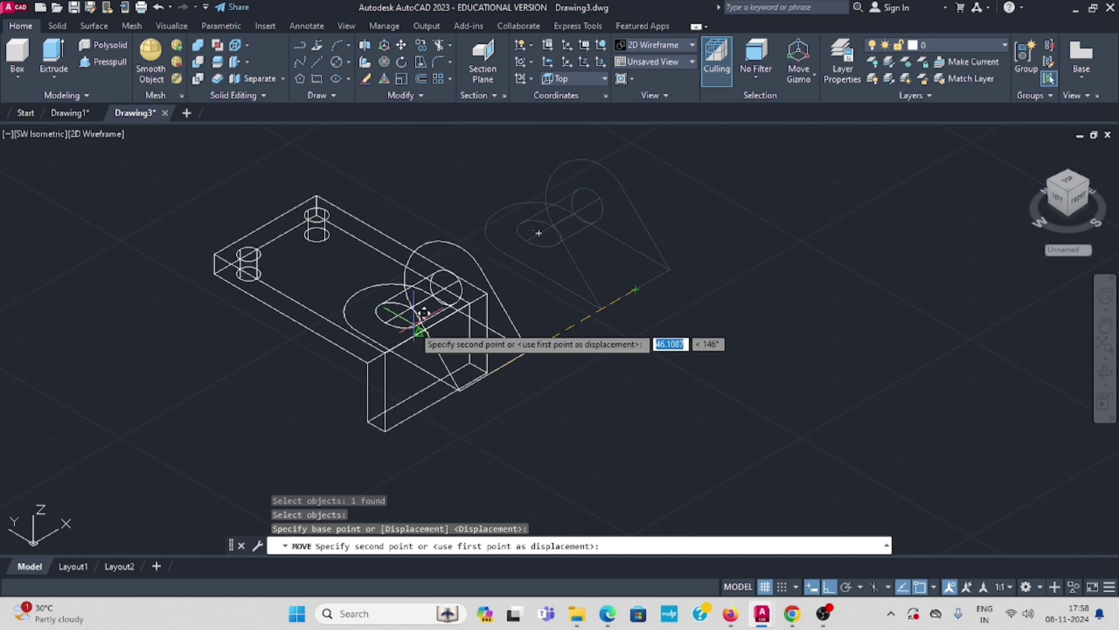
left_click(420, 334)
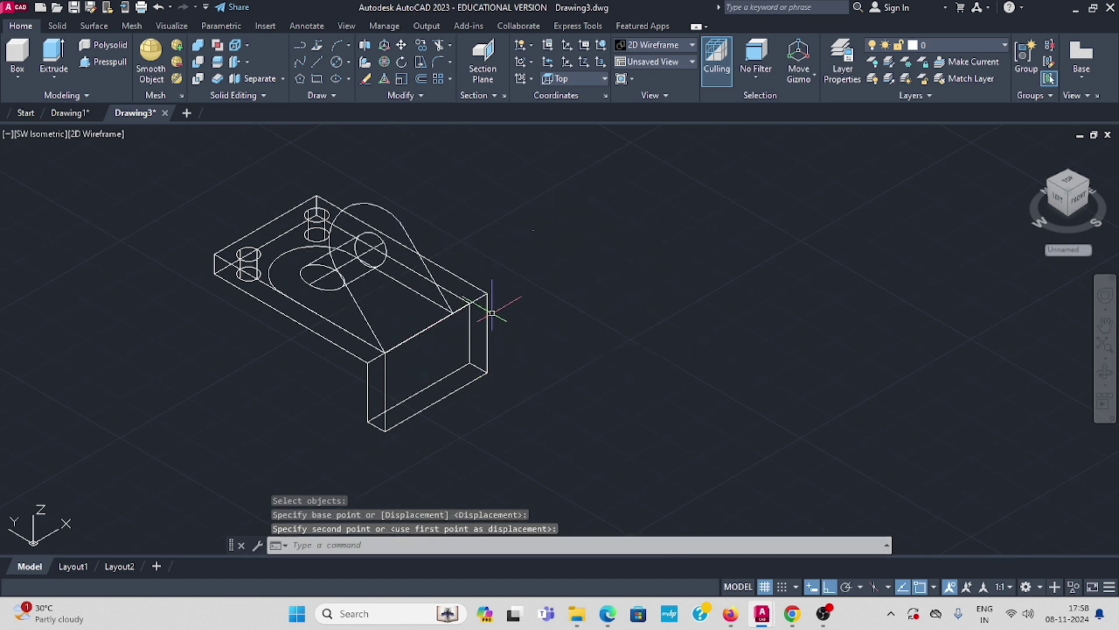
middle_click_drag(521, 314, 531, 299)
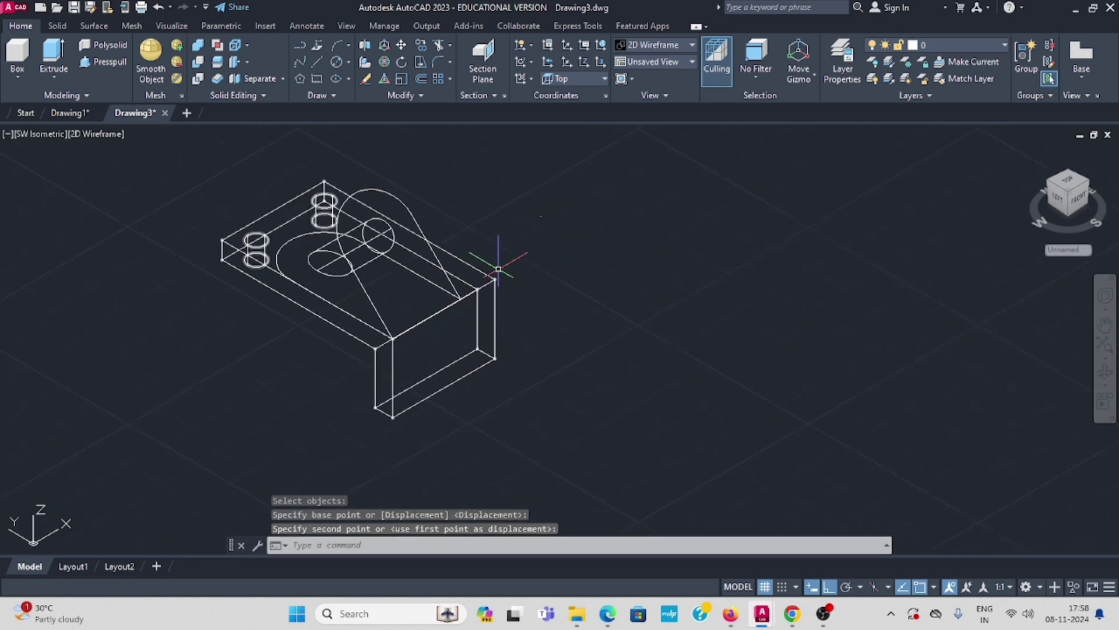
scroll(533, 267, "up", 2)
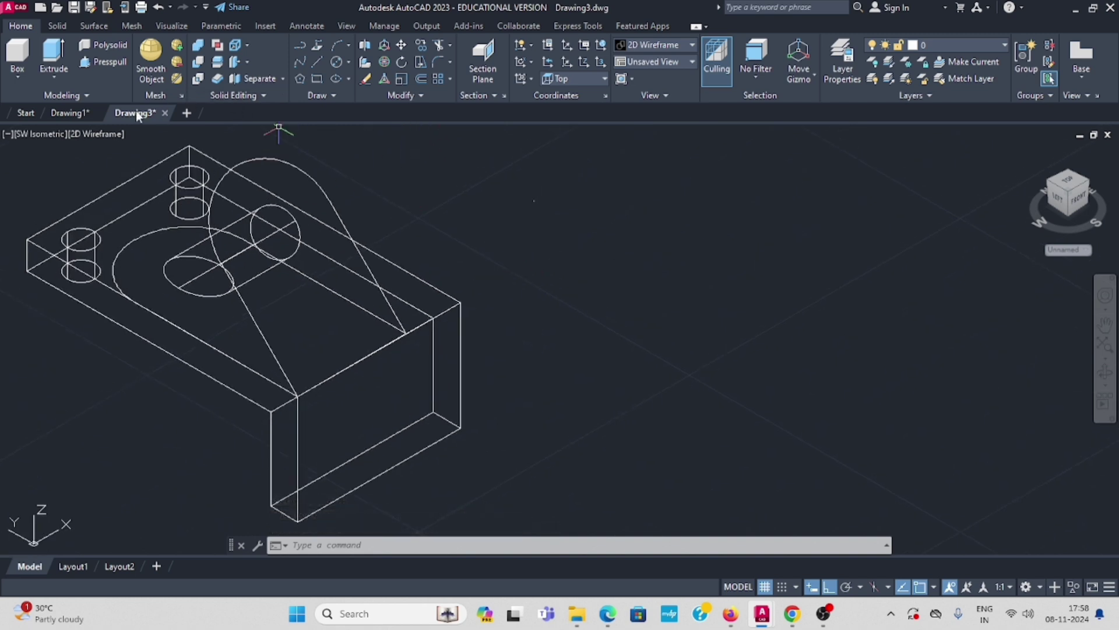
- Shade the model in Conceptual style and start moving the lug, then cancel
left_click(98, 135)
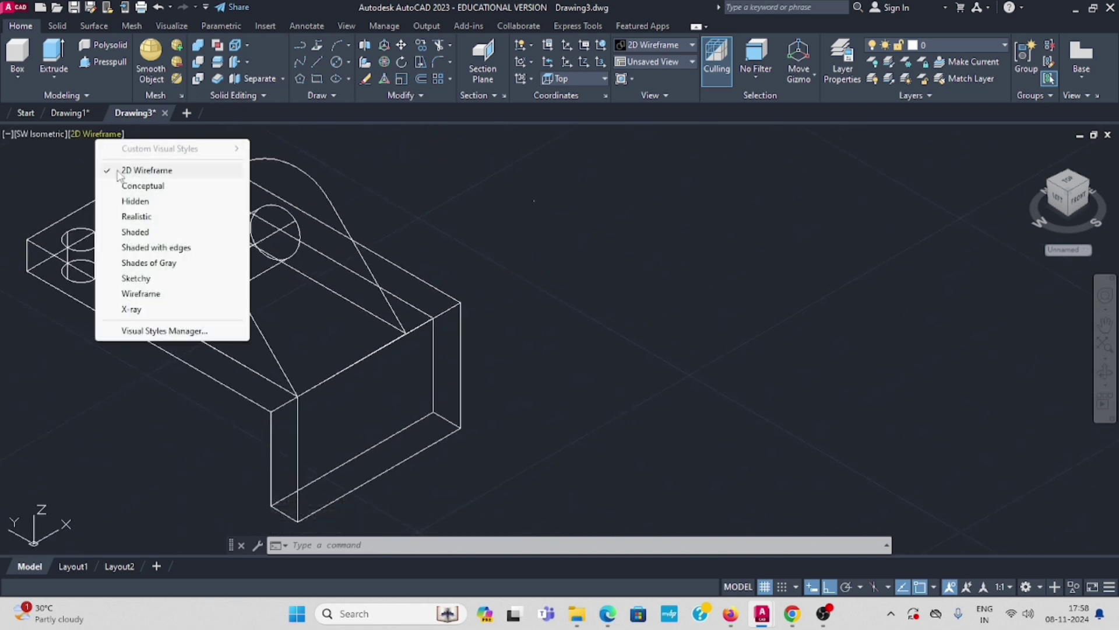
left_click(151, 188)
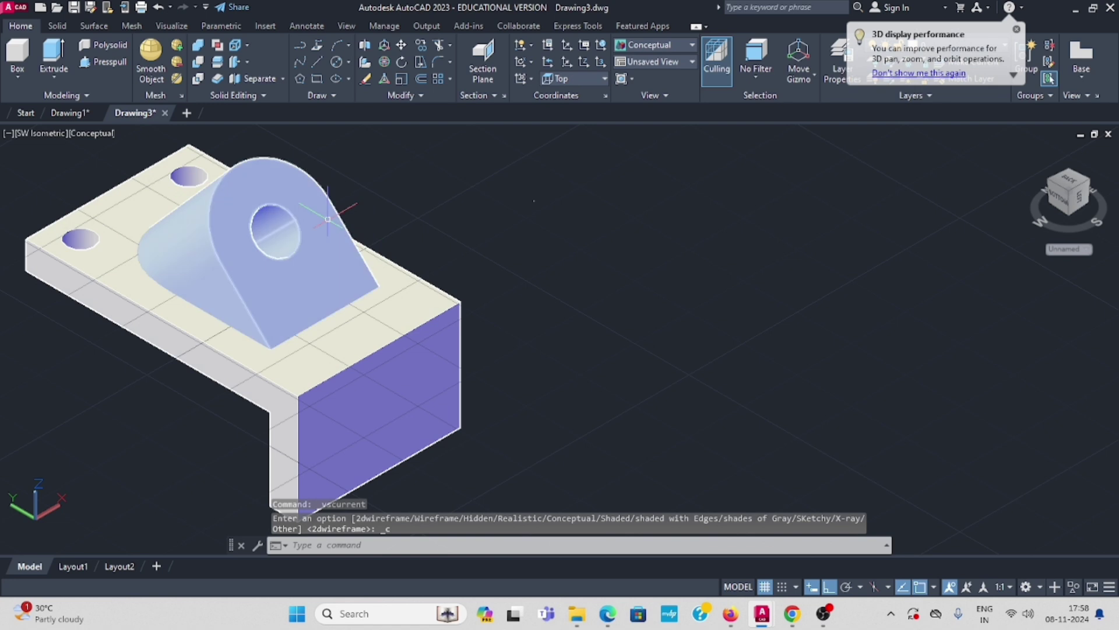
left_click(401, 47)
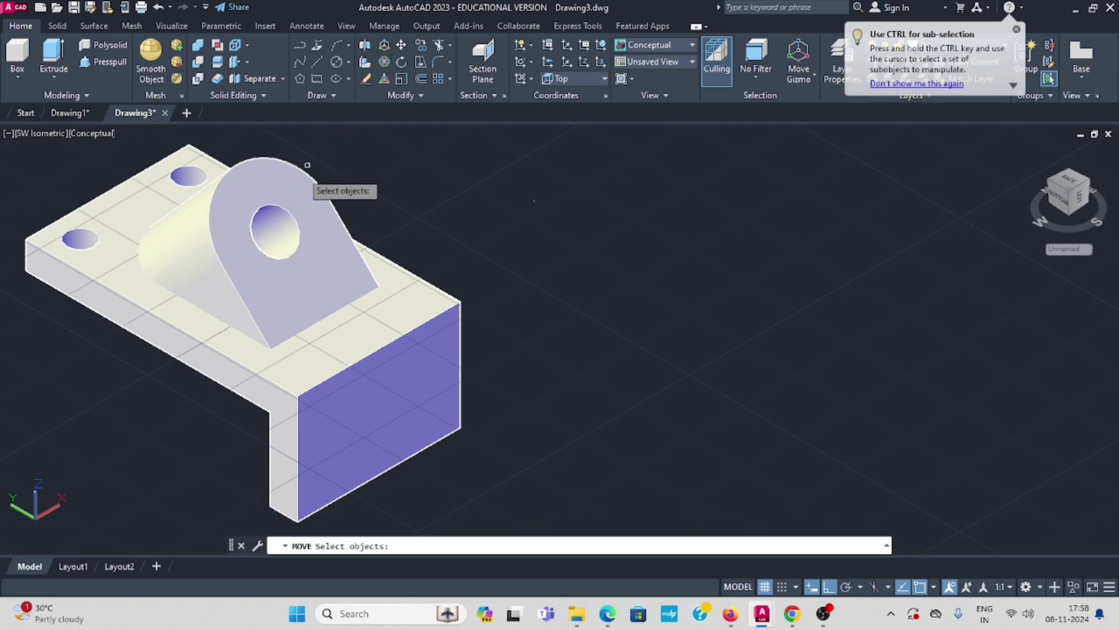
left_click(300, 174)
key("Return")
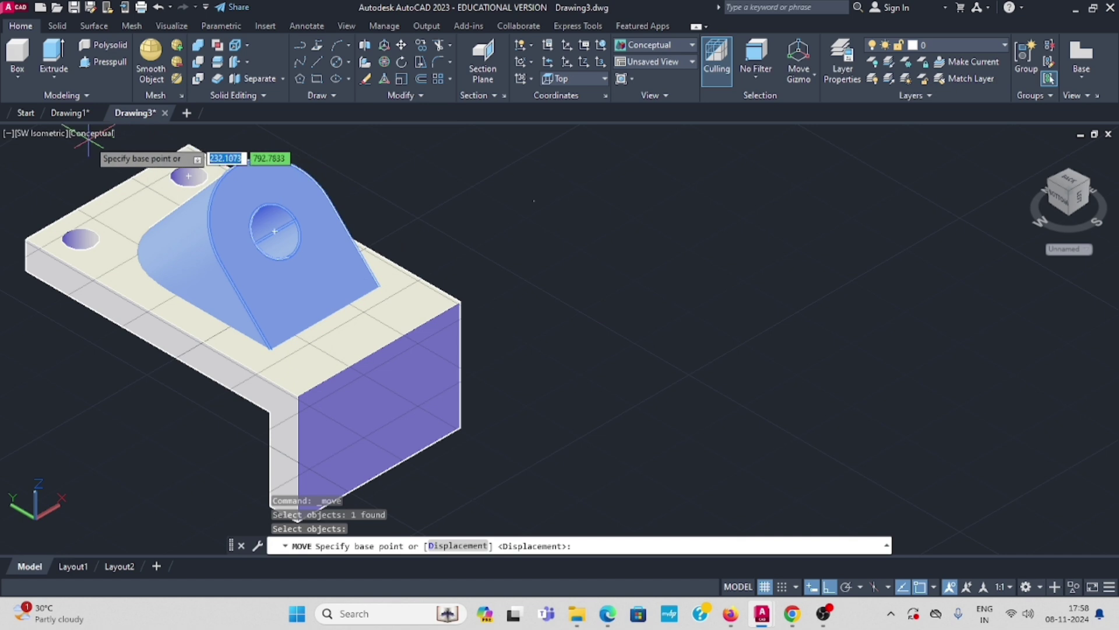
key("Escape")
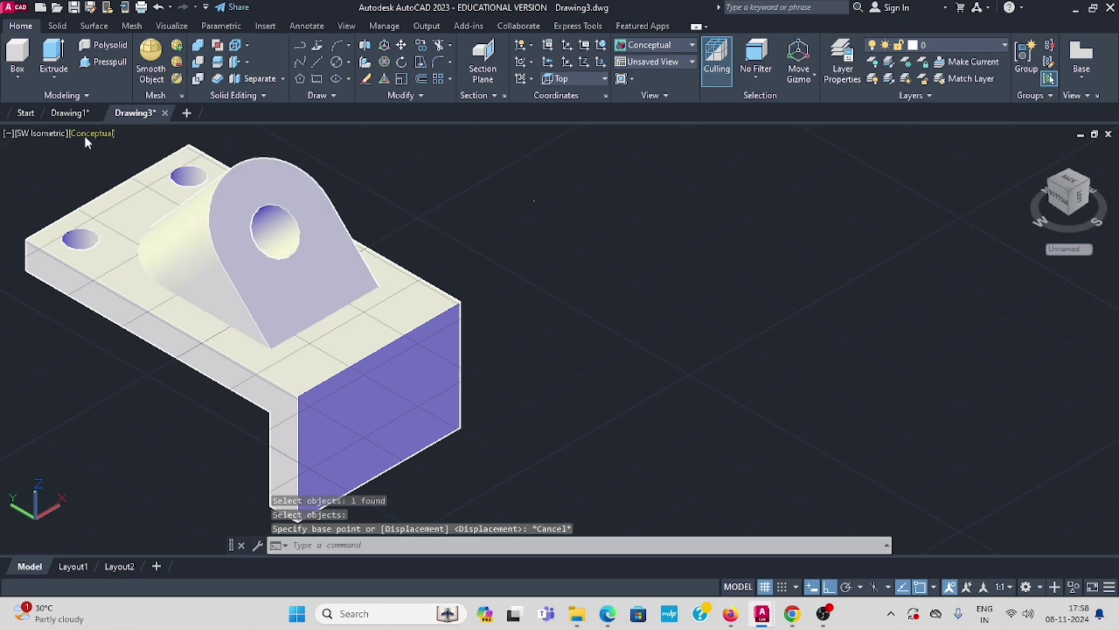
- Return to 2D Wireframe and move the lug from its corner, clear of the plate
left_click(89, 133)
left_click(133, 171)
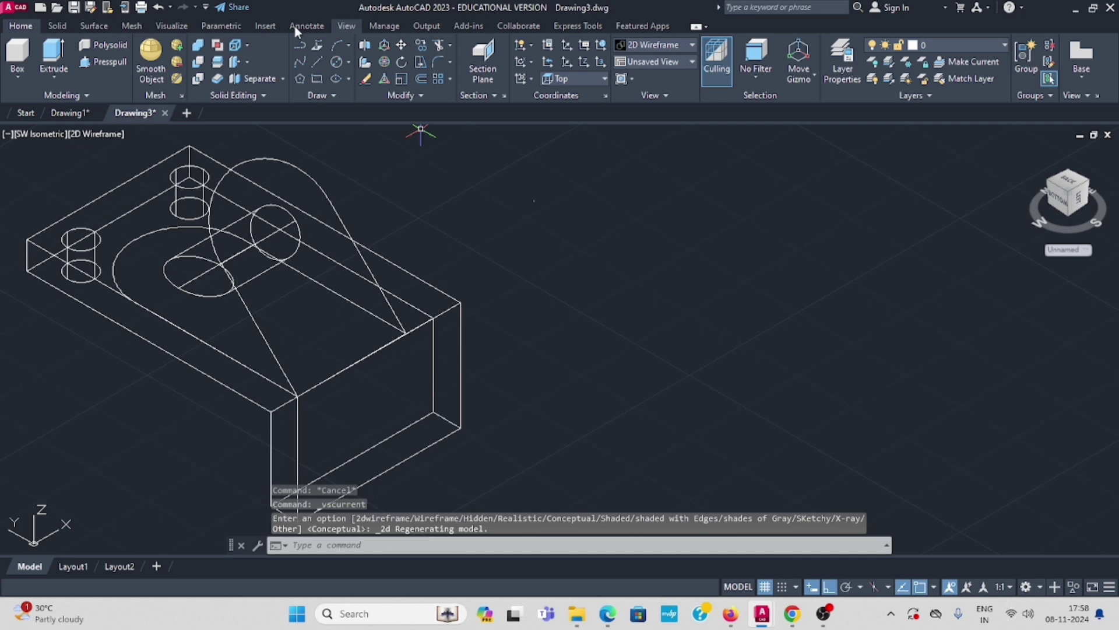
left_click(400, 45)
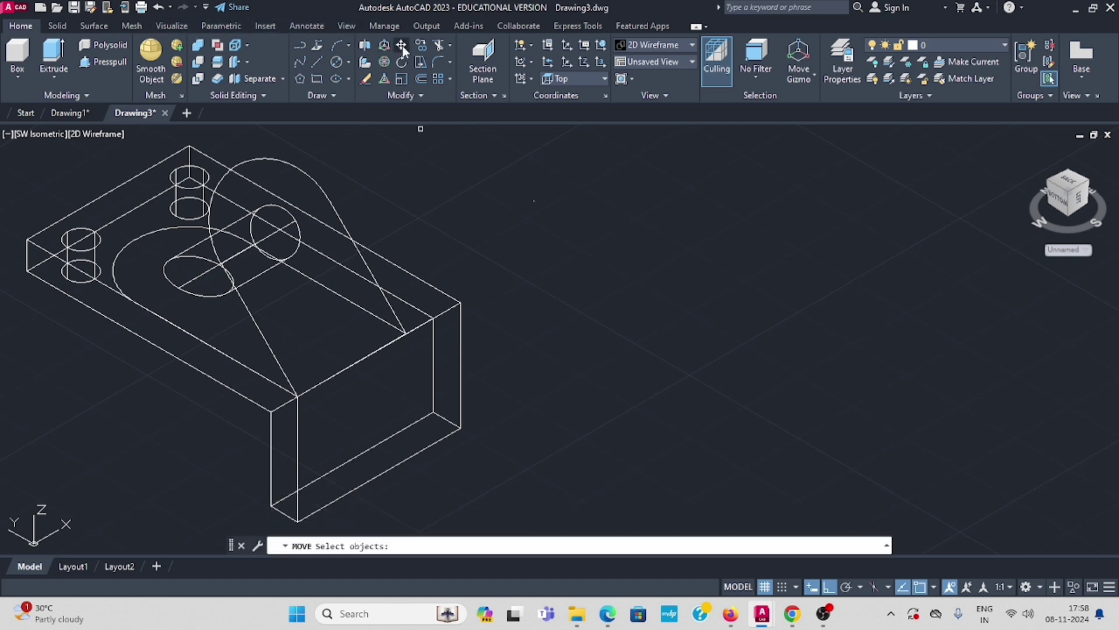
left_click(326, 200)
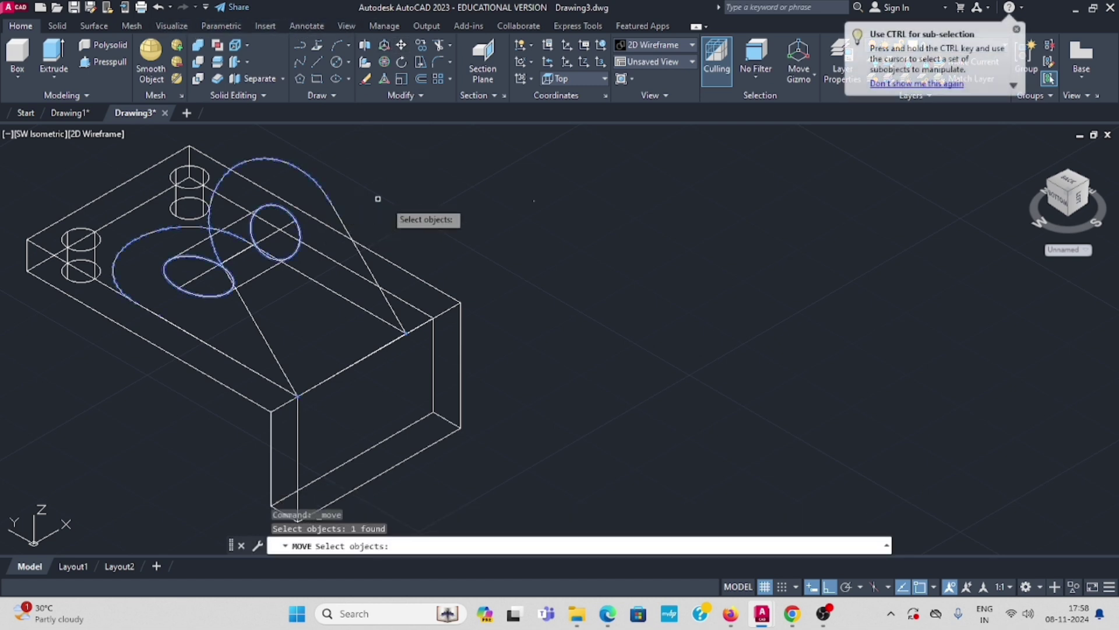
key("Return")
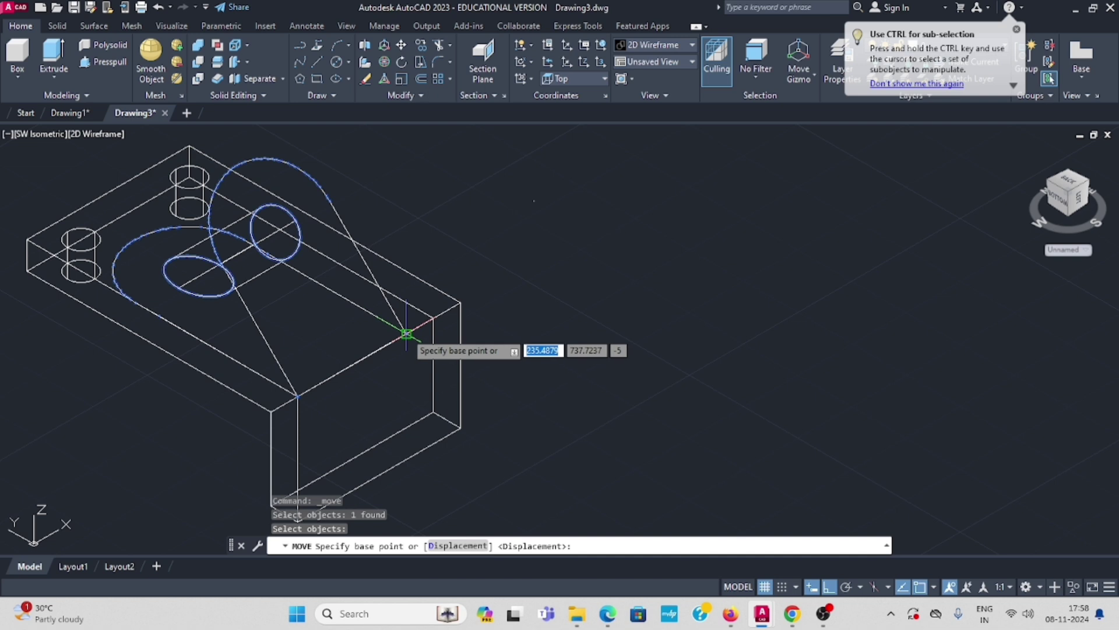
left_click(405, 328)
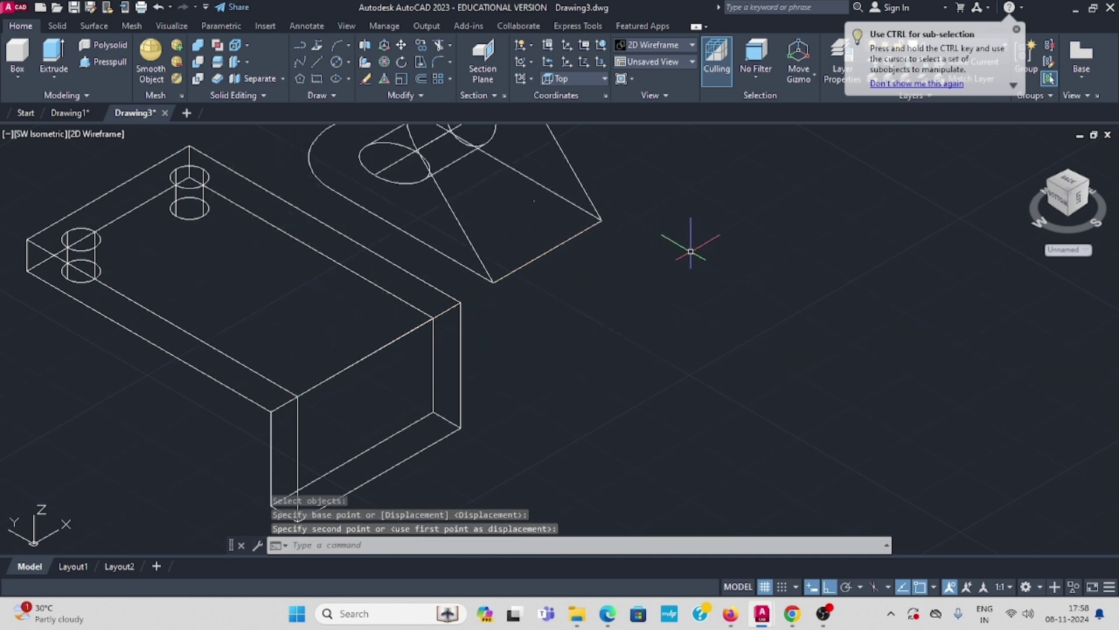
key("Escape")
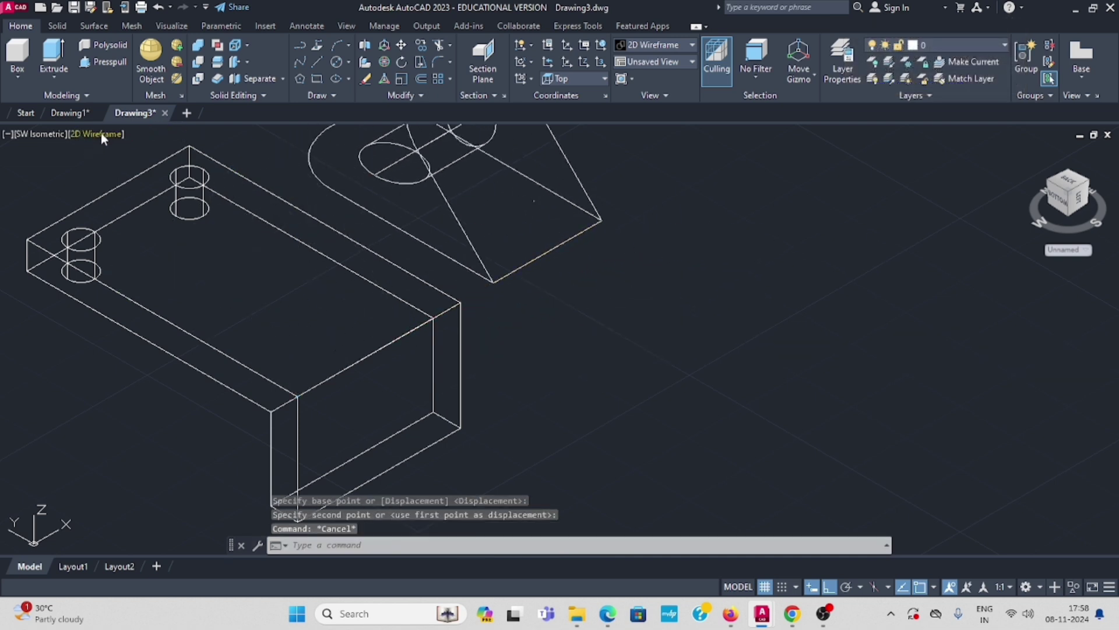
left_click(102, 135)
- Shade in Shades of Gray and move the lug from its bottom corner onto the plate's top
left_click(154, 263)
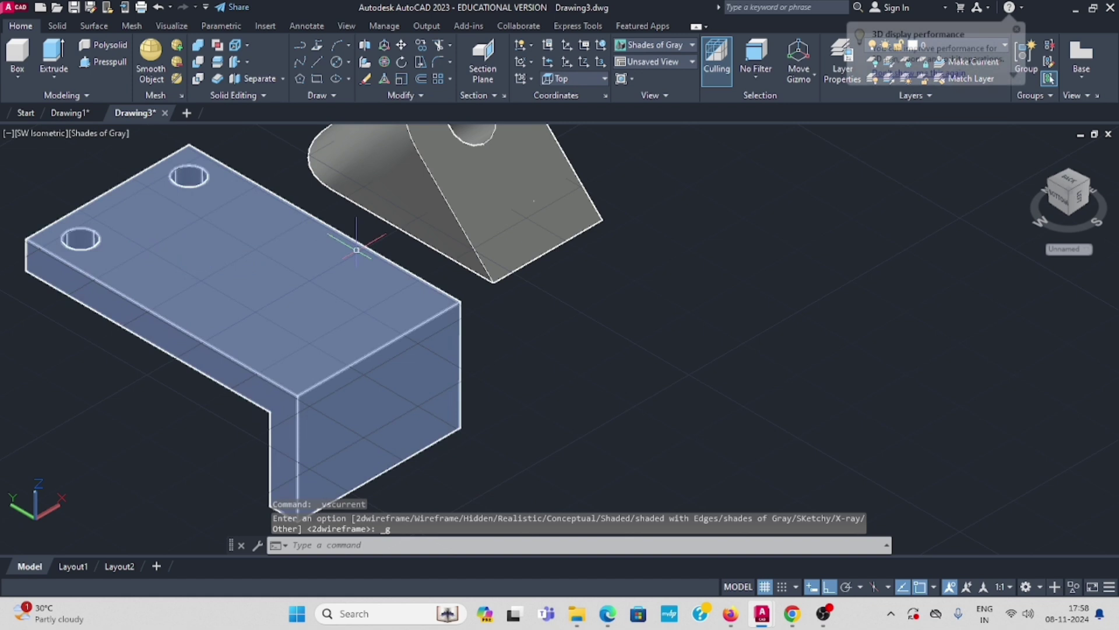
left_click(402, 47)
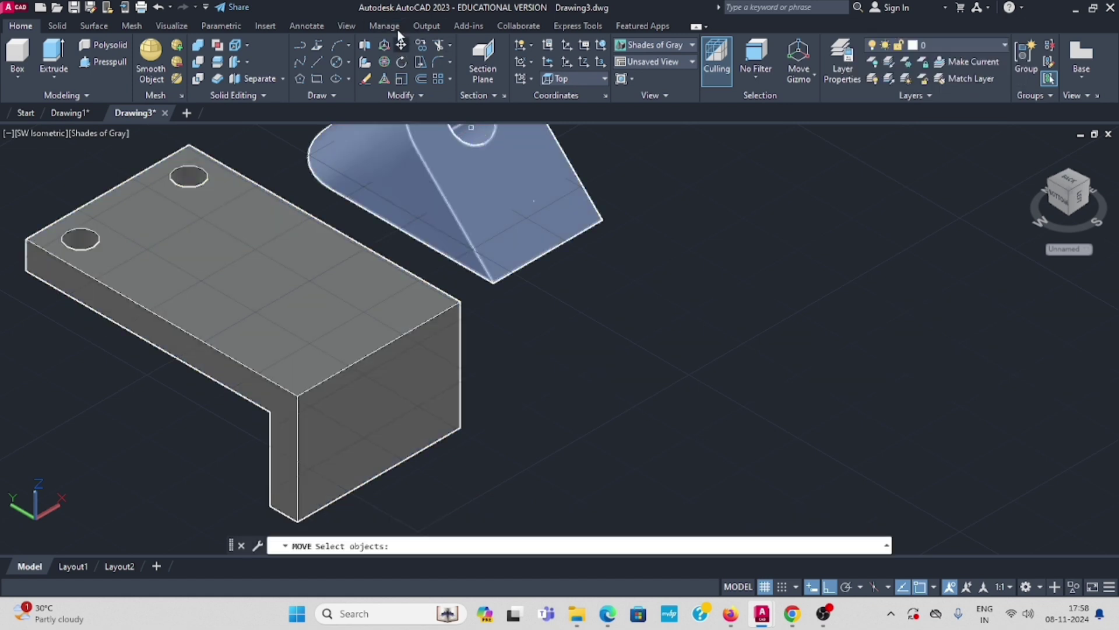
left_click(571, 169)
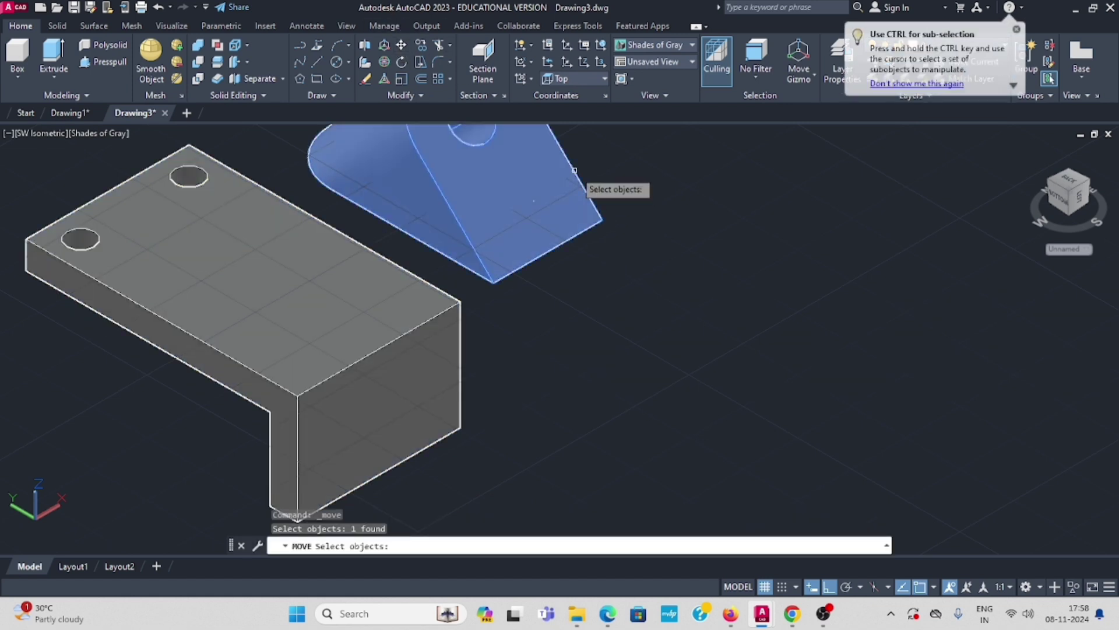
key("Return")
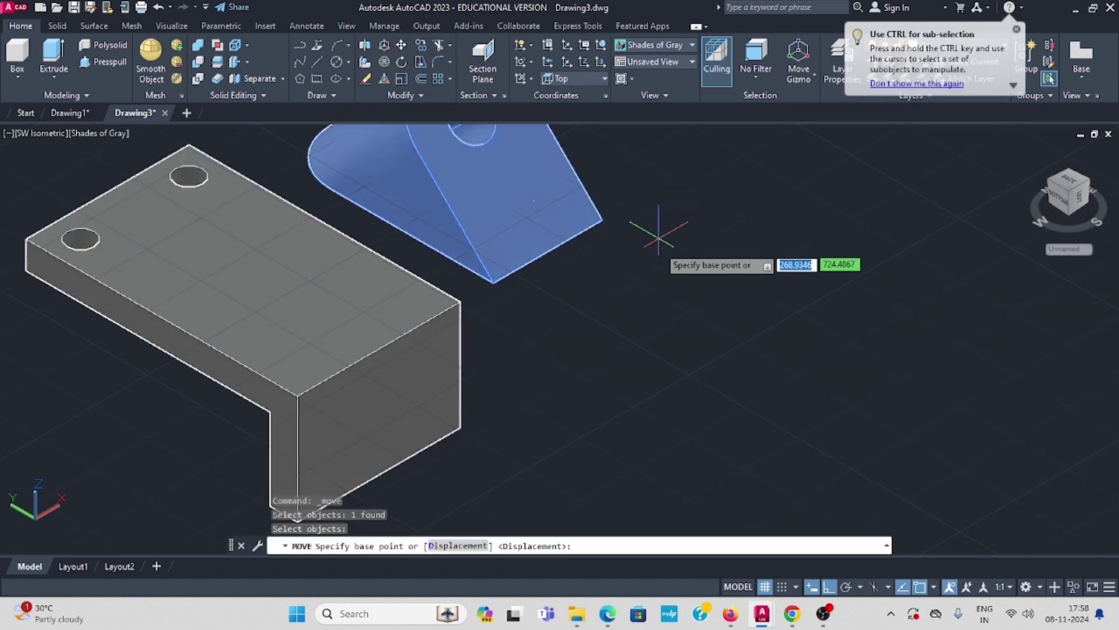
left_click(548, 251)
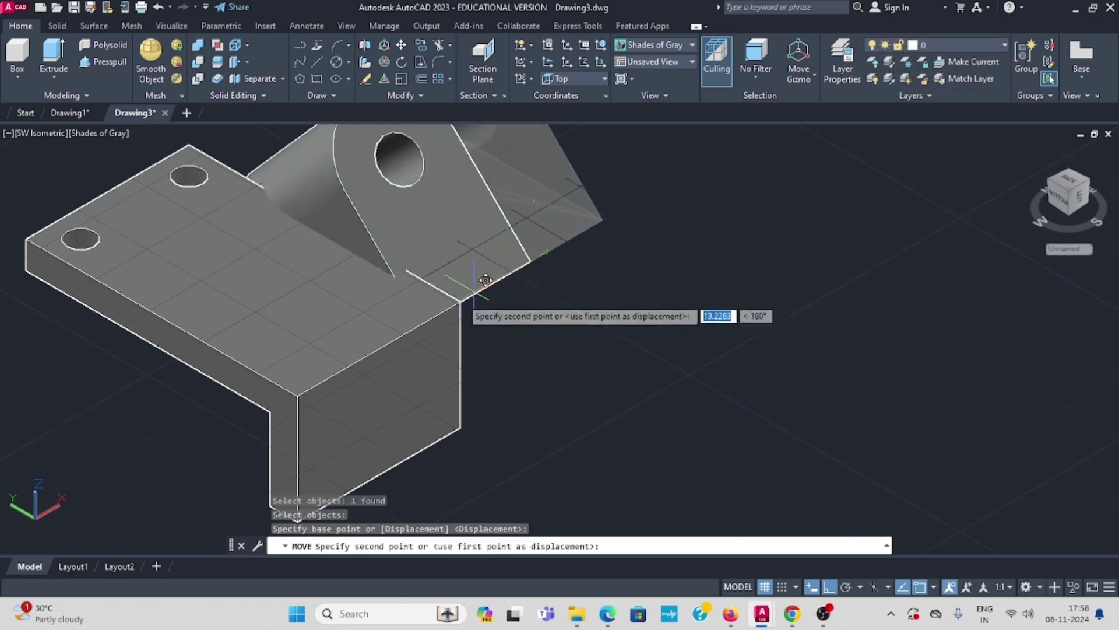
left_click(378, 349)
scroll(376, 345, "down", 3)
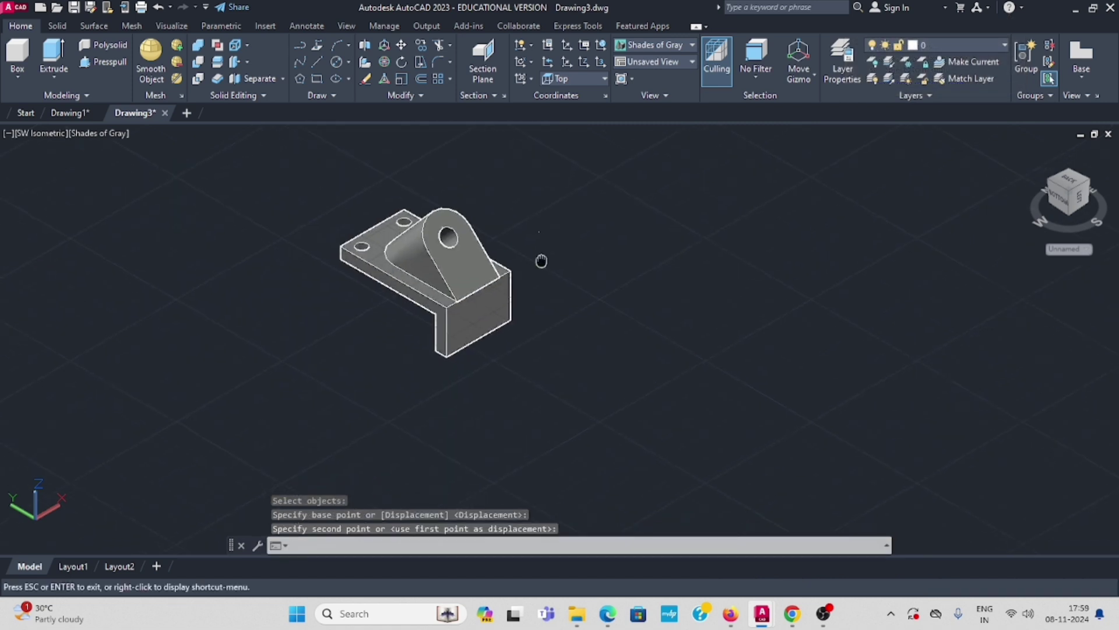
scroll(495, 254, "up", 1)
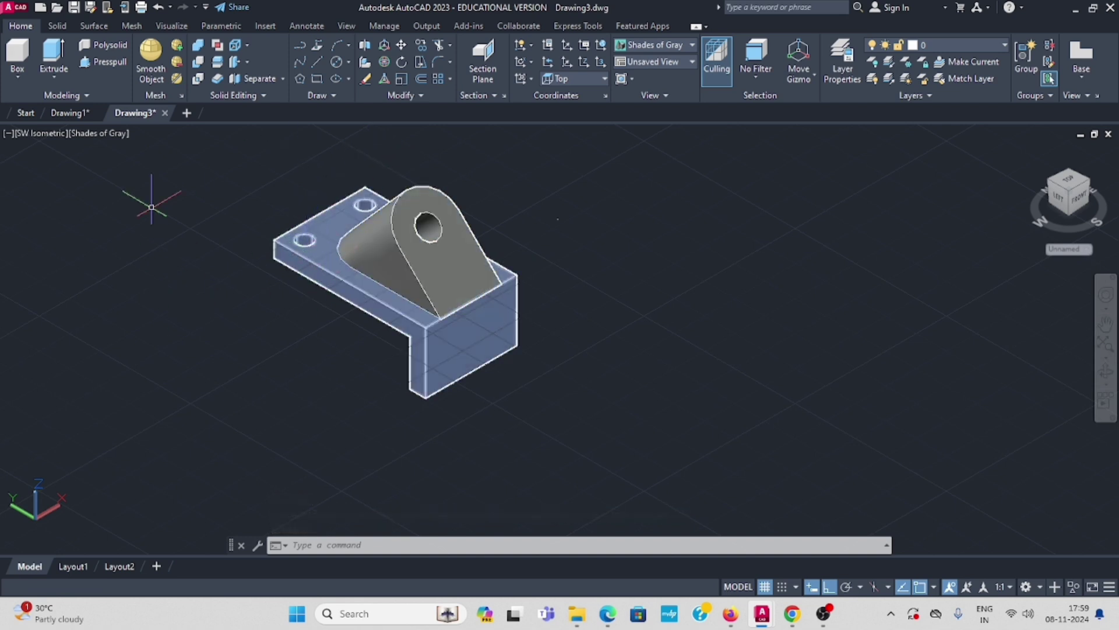
- Union the lug and the L-shaped base plate into a single solid
left_click(58, 26)
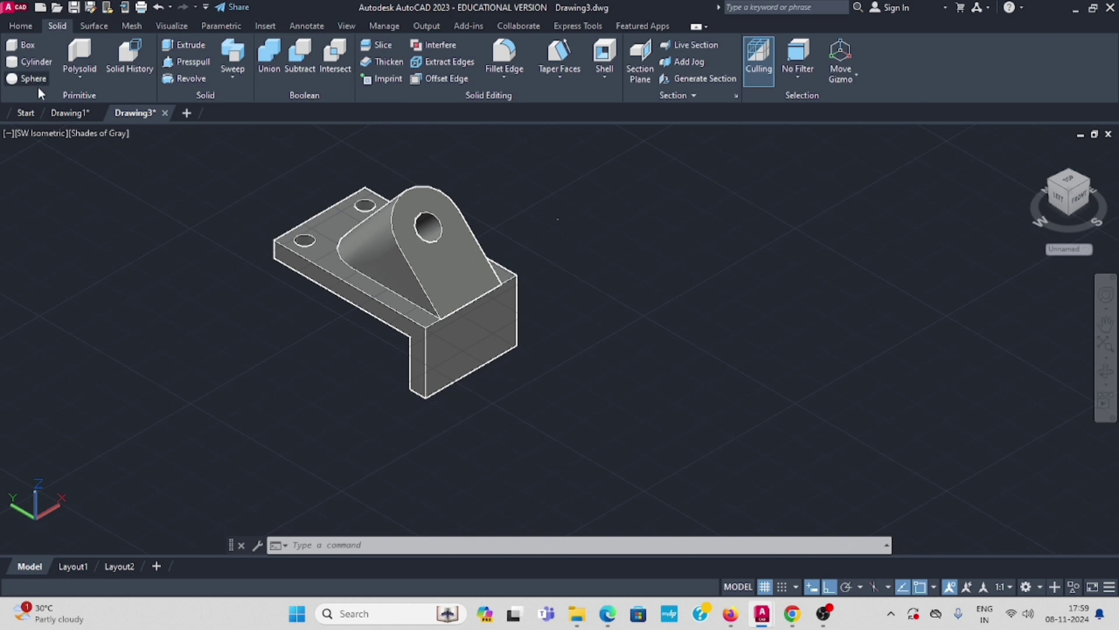
left_click(262, 56)
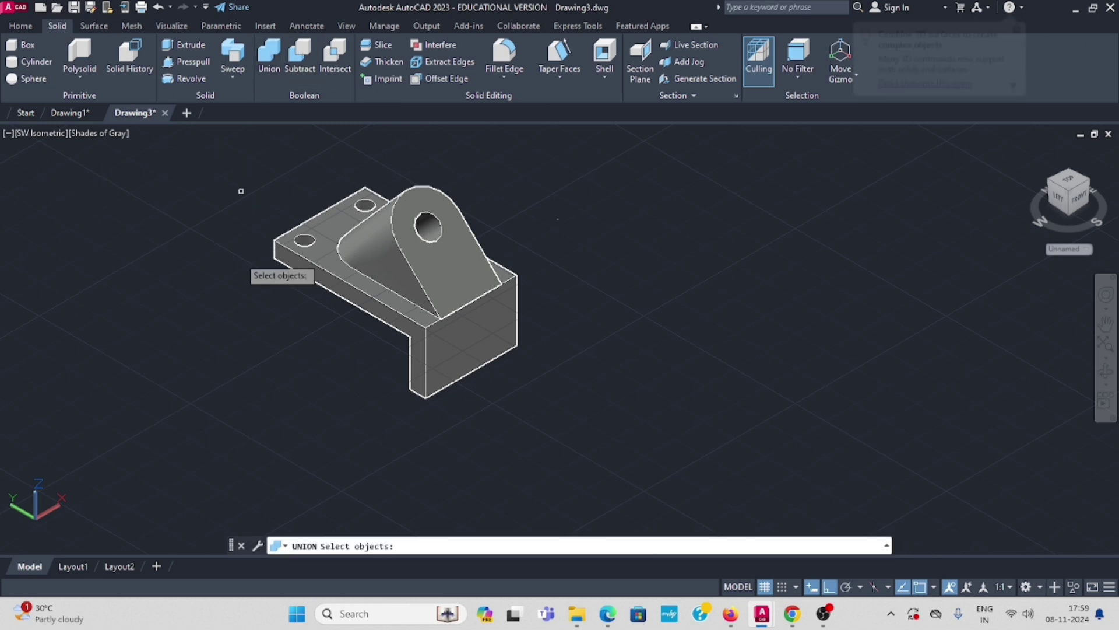
left_click(413, 263)
left_click(368, 286)
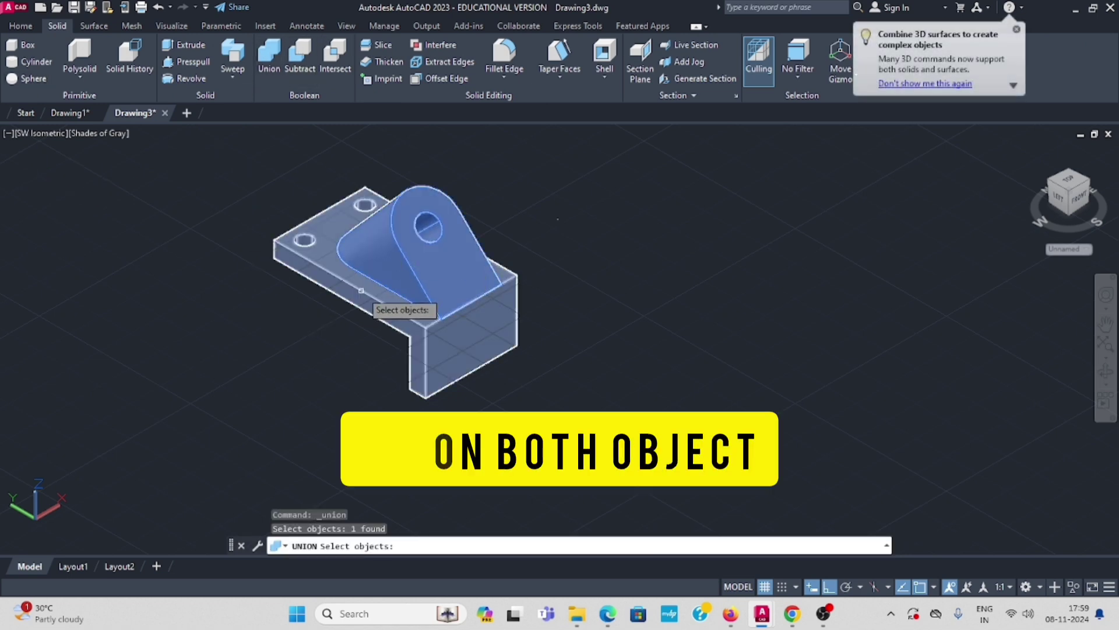
key("Return")
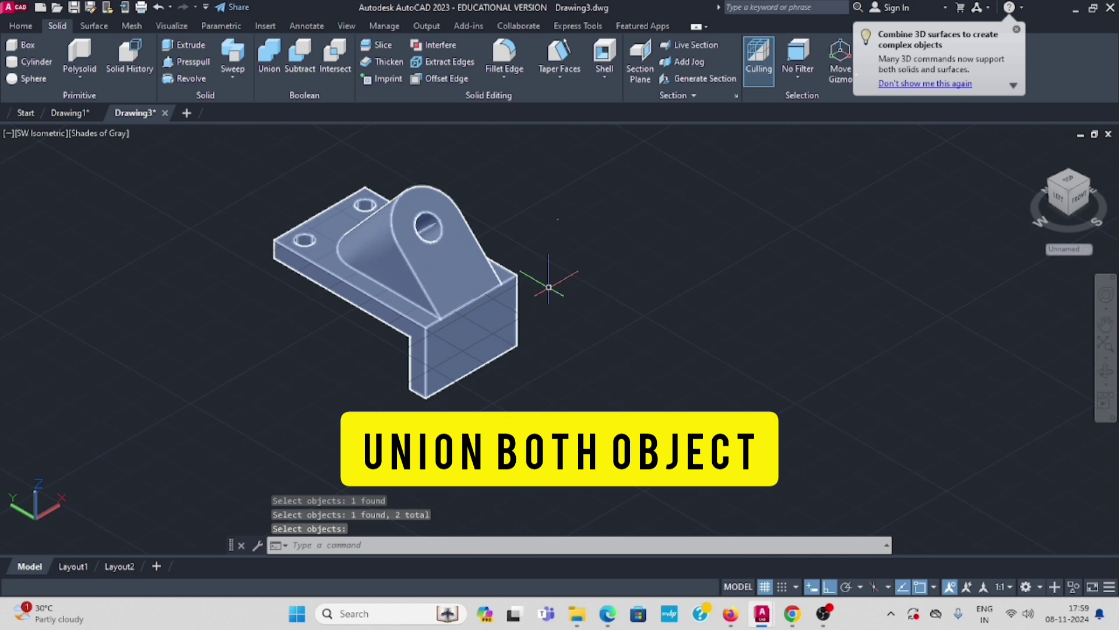
- Bring the bracket reference PDF drawing to the front in Edge
middle_click_drag(563, 306, 530, 278)
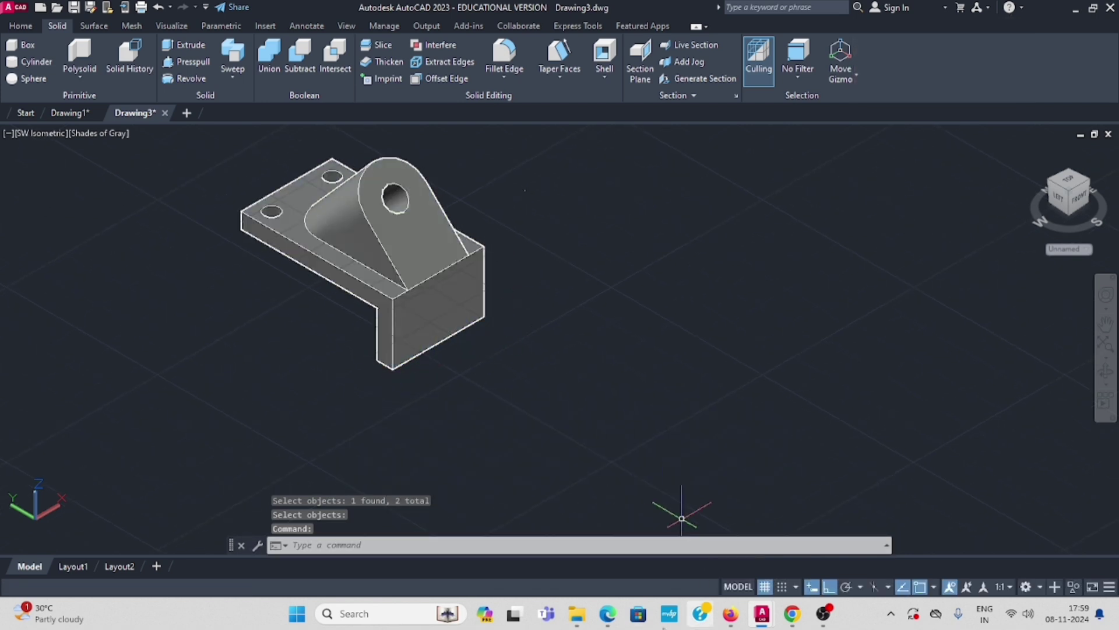
mouse_move(608, 621)
left_click(597, 577)
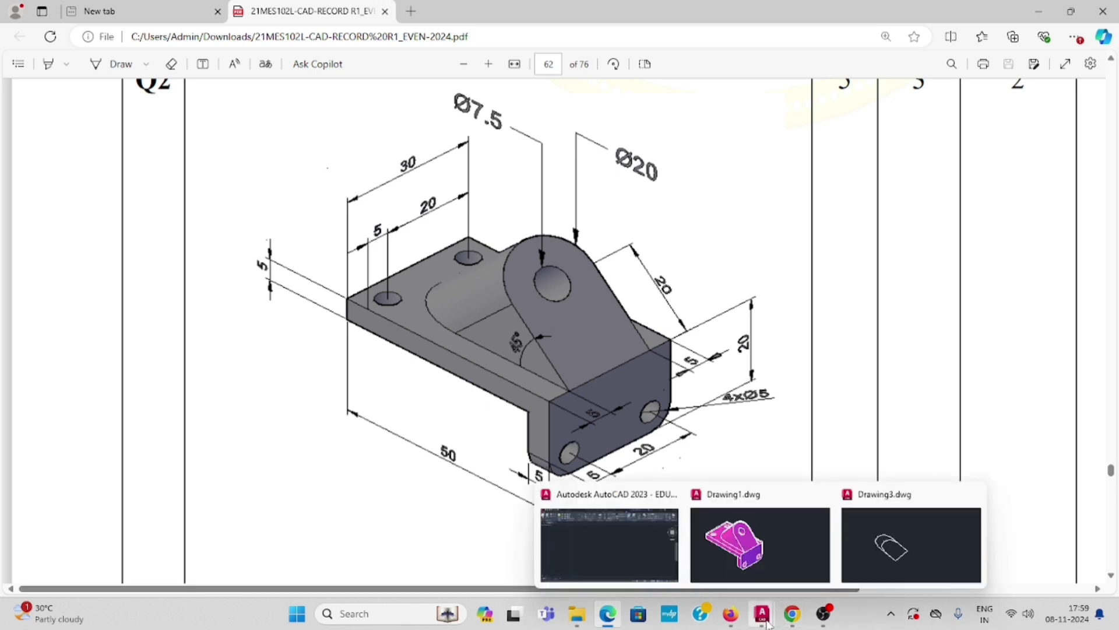
- After checking the bracket PDF, return to the Drawing3.dwg model in AutoCAD
mouse_move(763, 616)
left_click(873, 568)
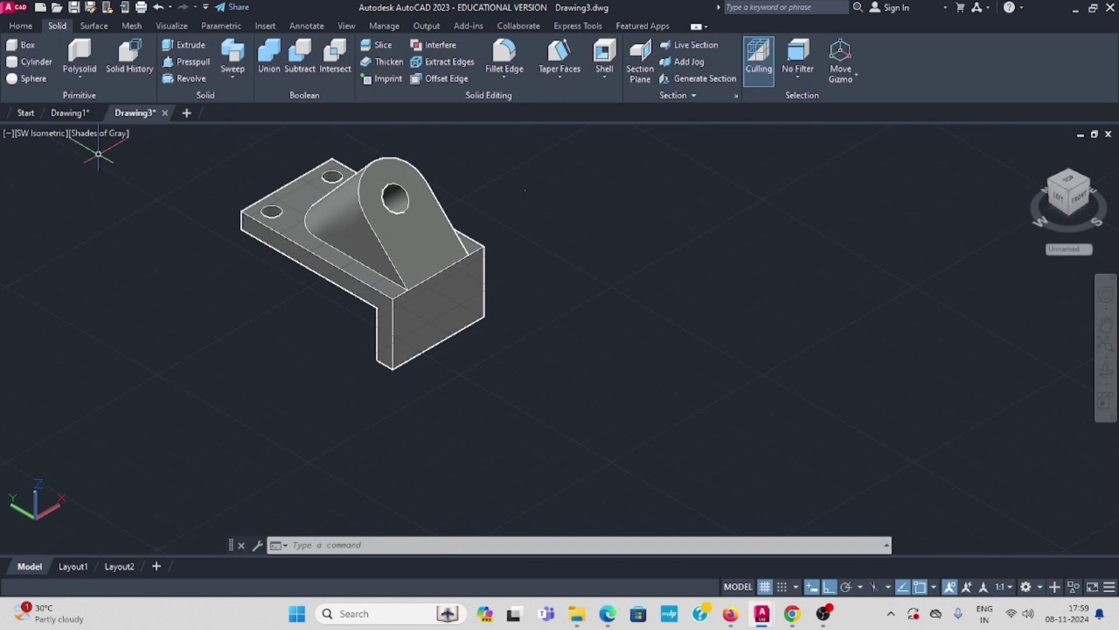
- Display the bracket in 2D Wireframe visual style
left_click(117, 135)
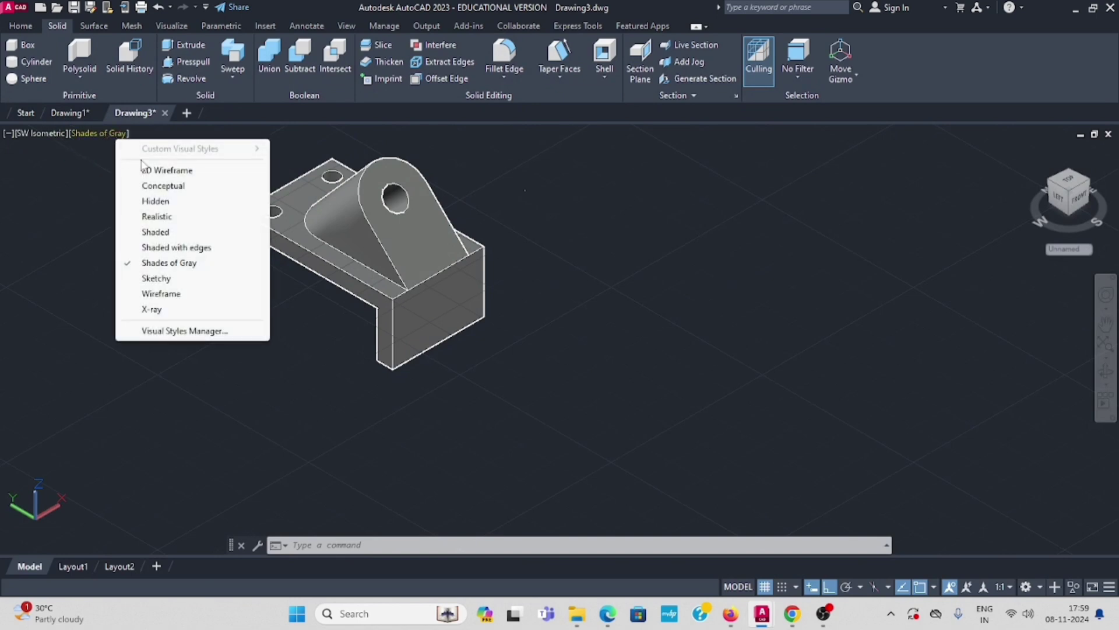
left_click(174, 171)
scroll(422, 223, "up", 2)
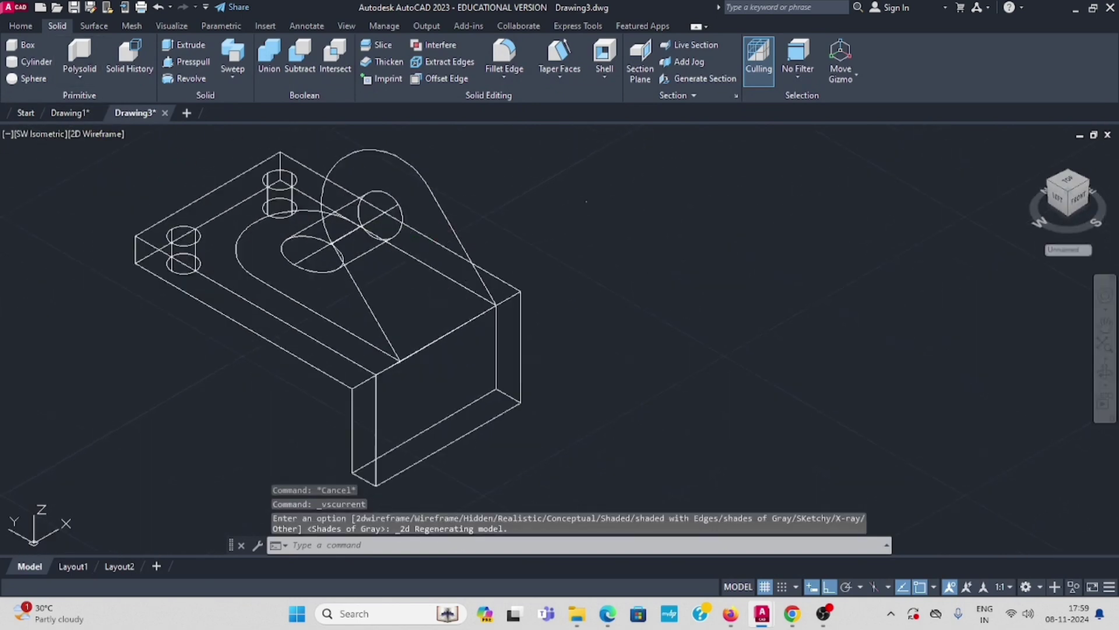
- Fillet one end-plate corner edge with the default radius 10, then undo it
left_click(20, 26)
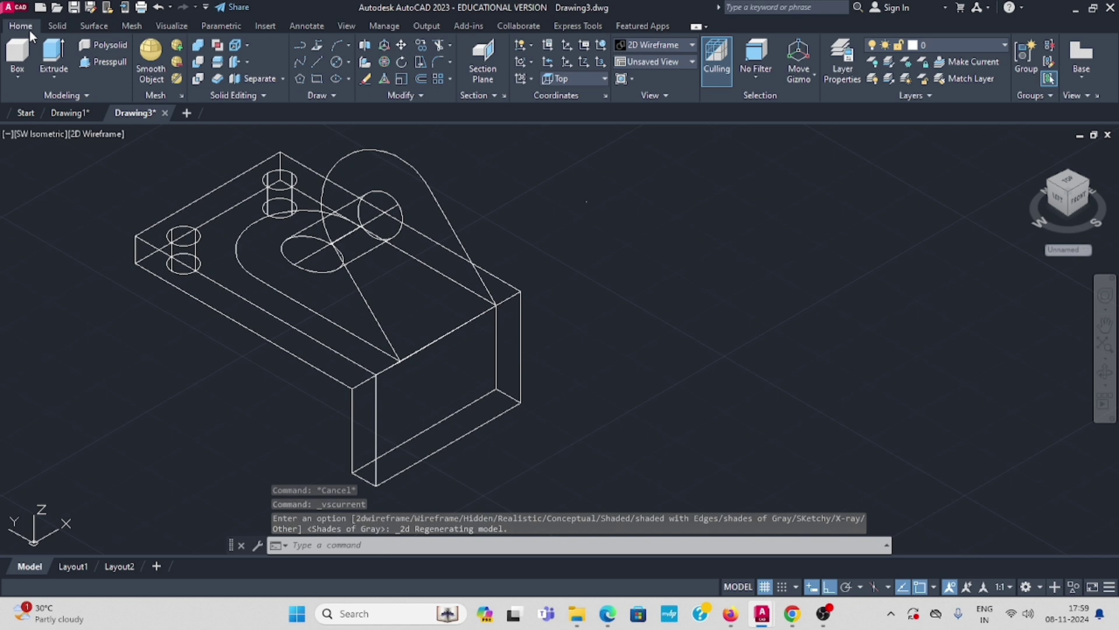
left_click(451, 62)
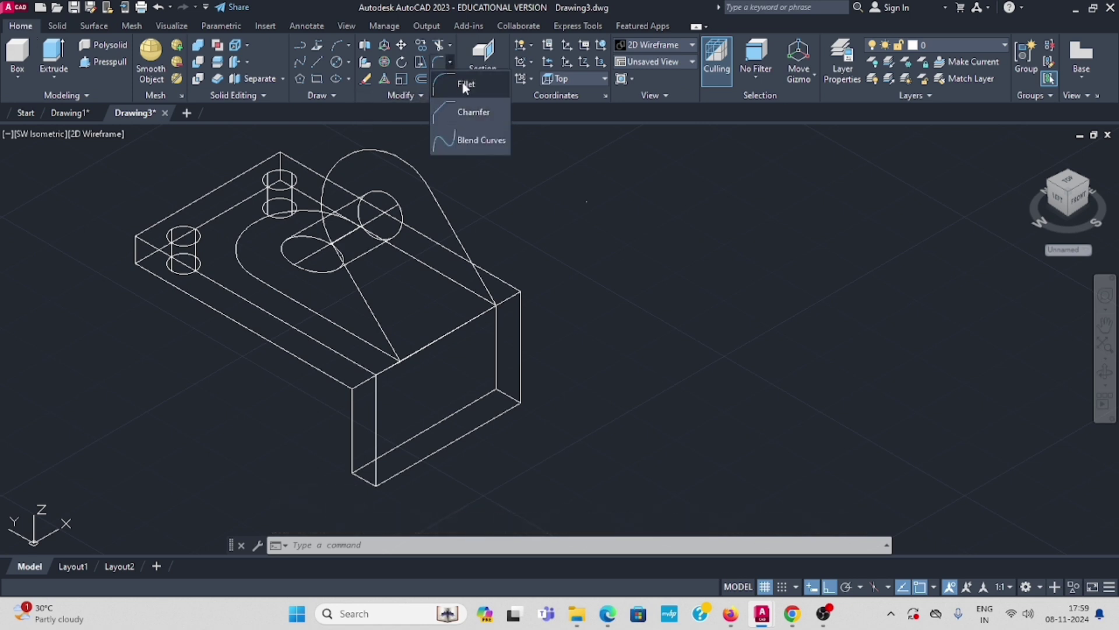
left_click(465, 86)
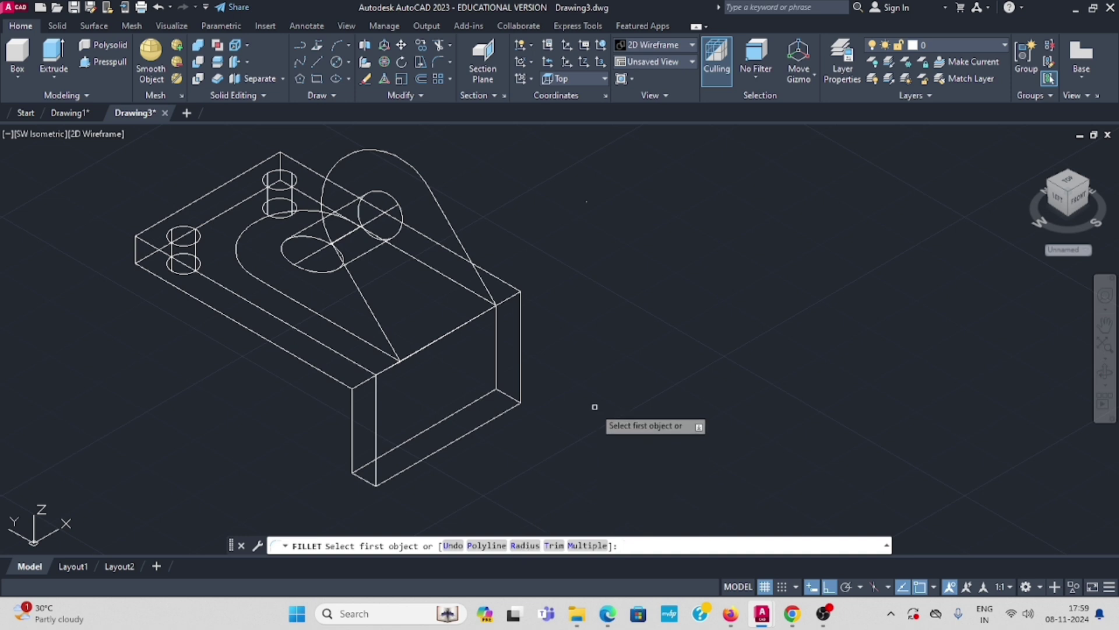
type("5")
key("Return")
scroll(513, 400, "up", 4)
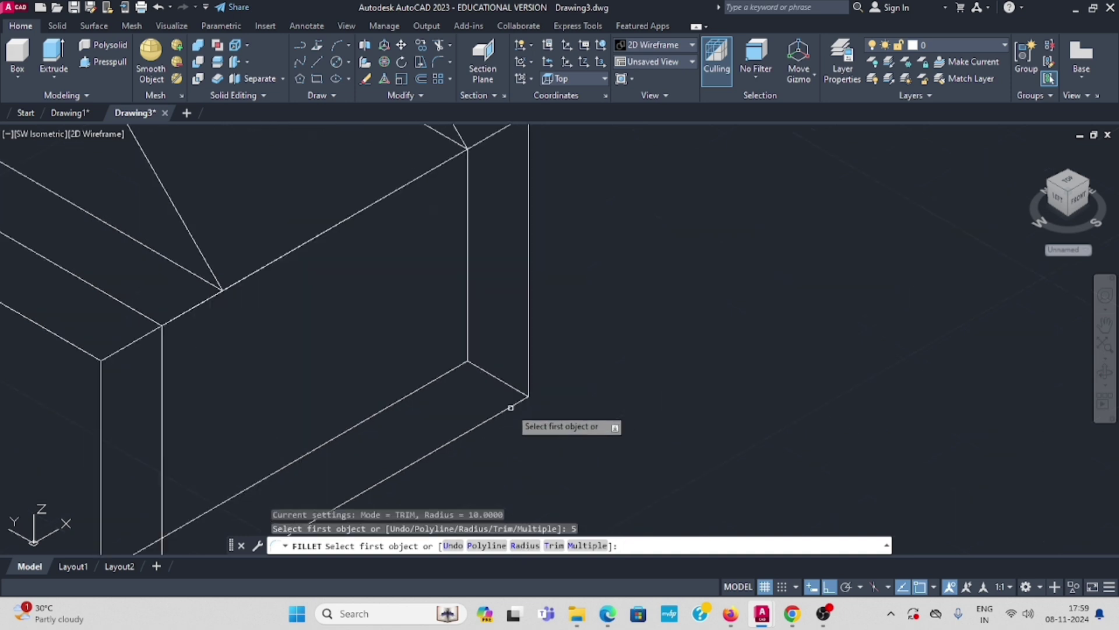
type("r")
key("Return")
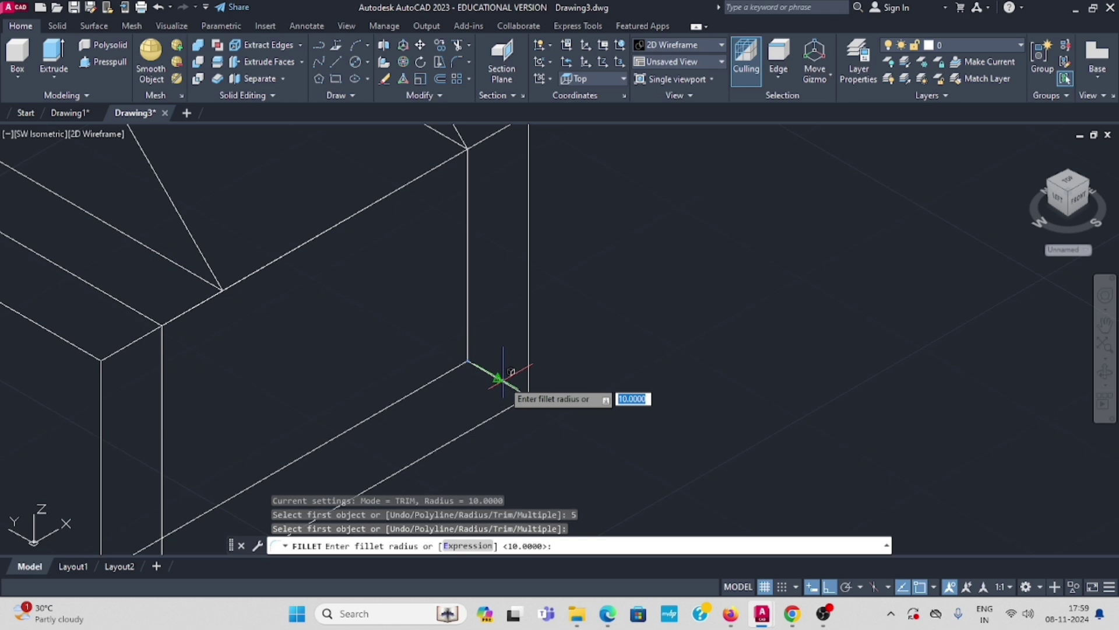
key("Return")
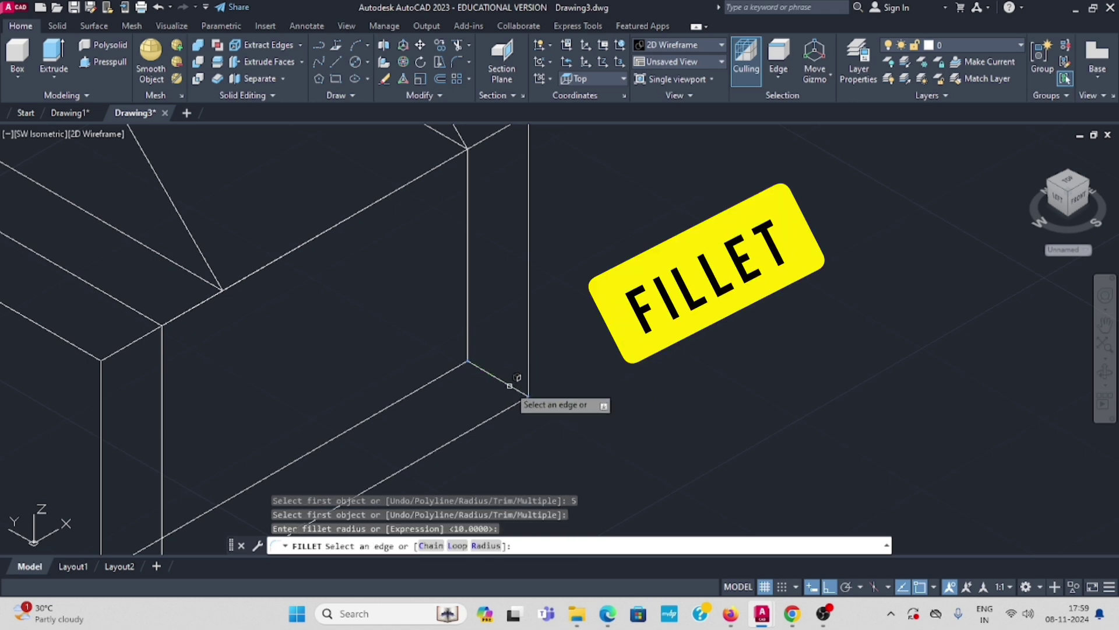
double_click(510, 385)
key("Return")
scroll(513, 383, "down", 10)
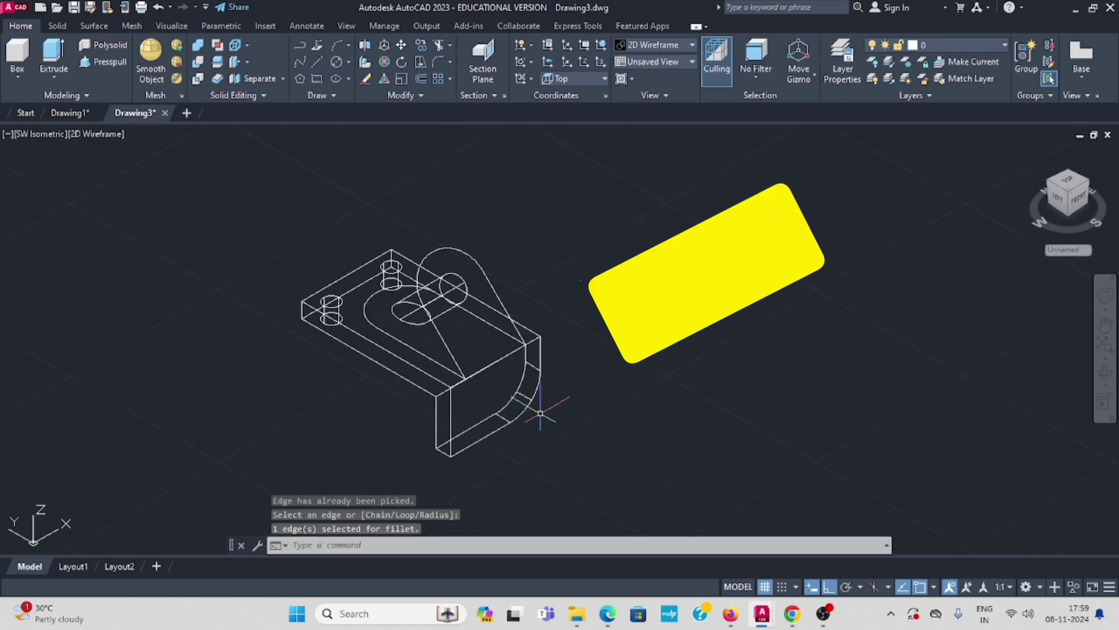
key("Return")
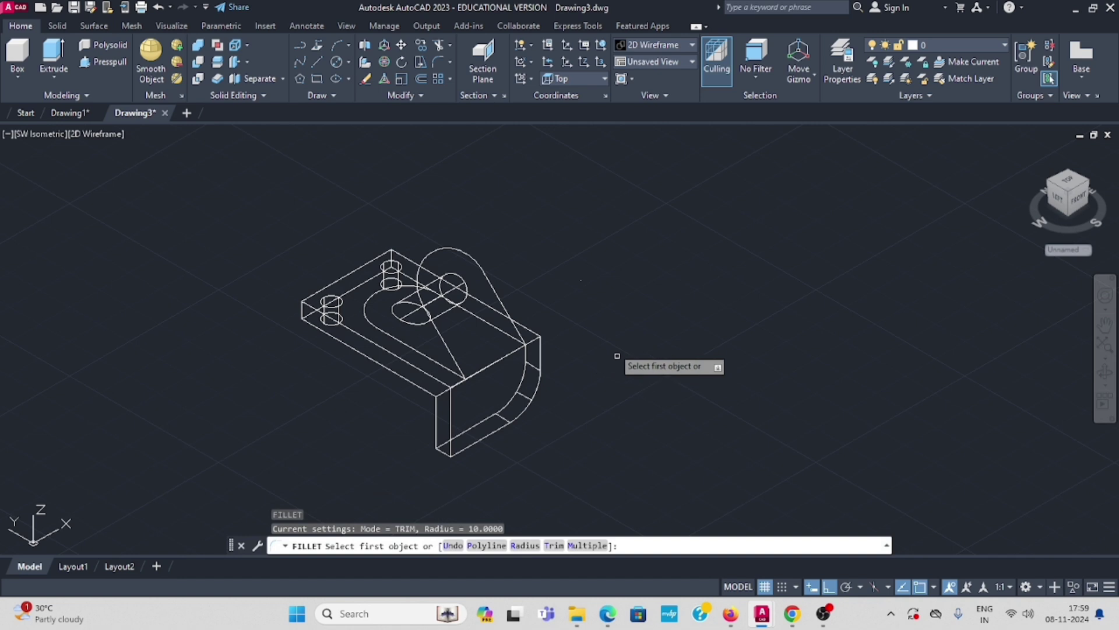
key("Escape")
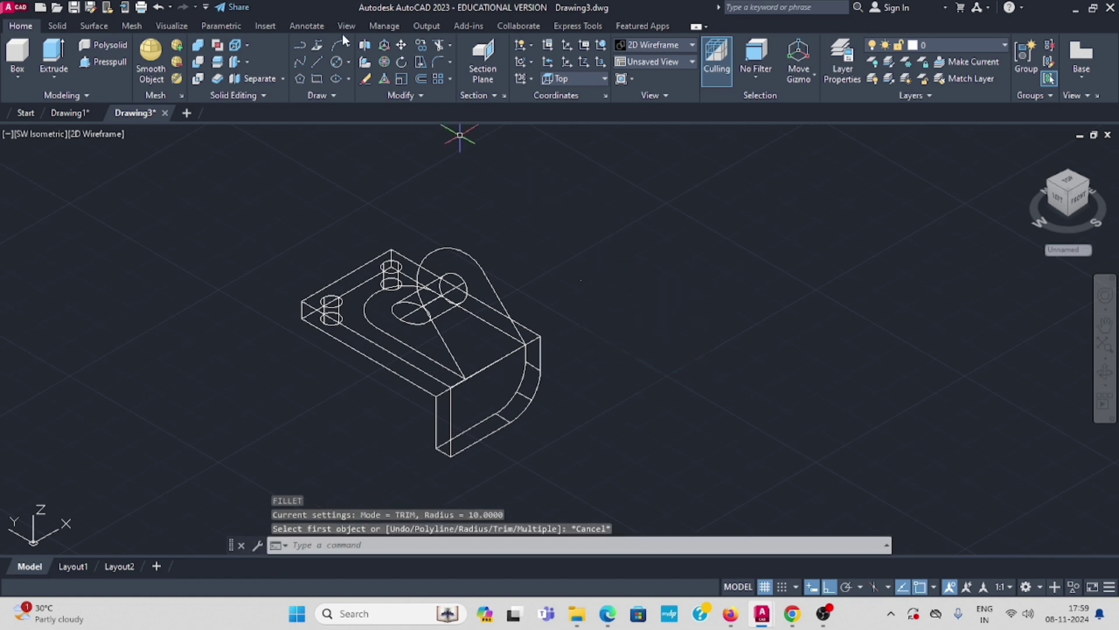
left_click(157, 7)
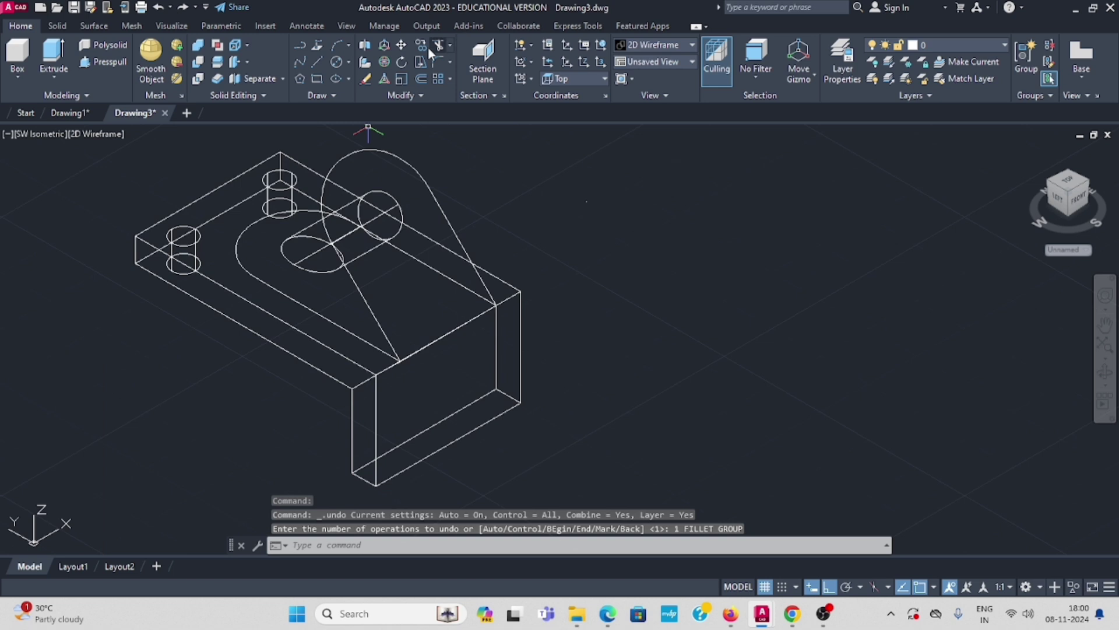
- Fillet the end plate's outer and other lower corner edges with radius 5
left_click(449, 62)
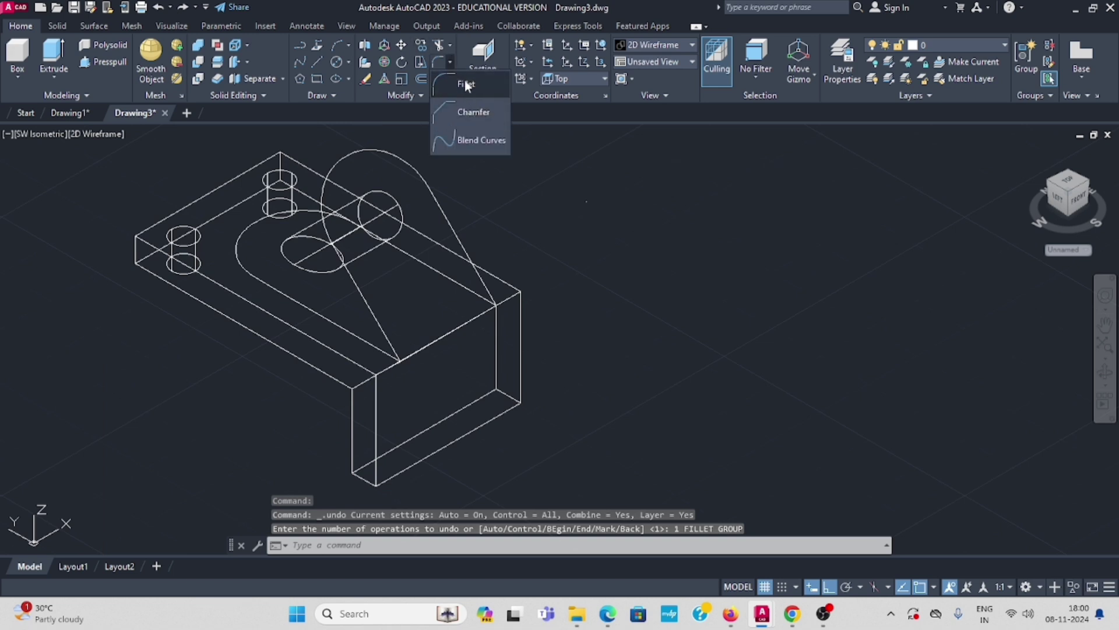
left_click(466, 85)
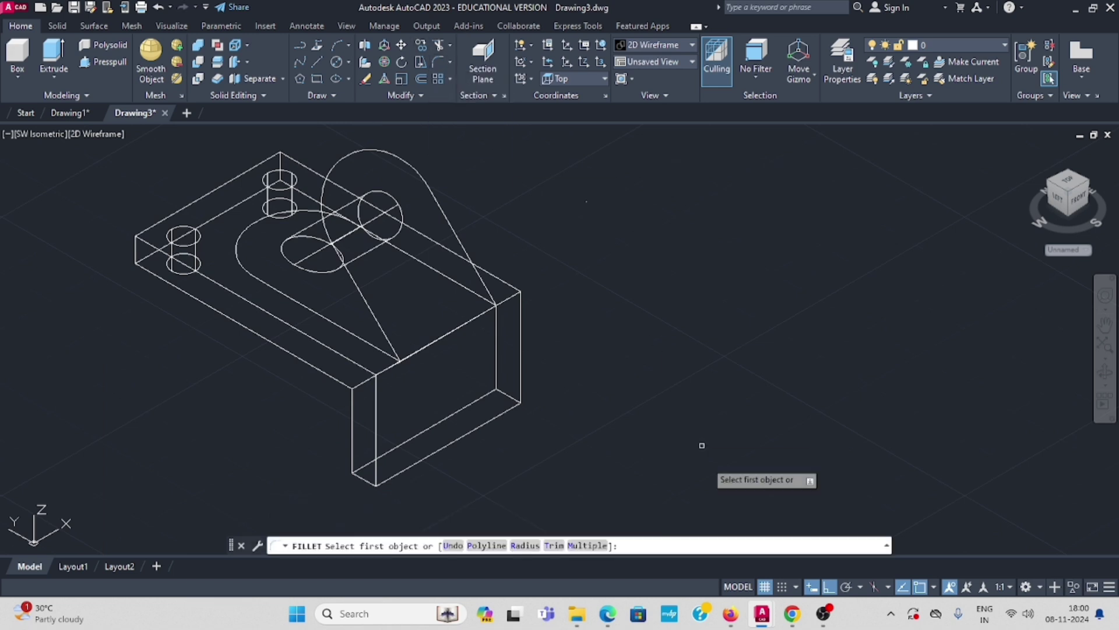
left_click(526, 544)
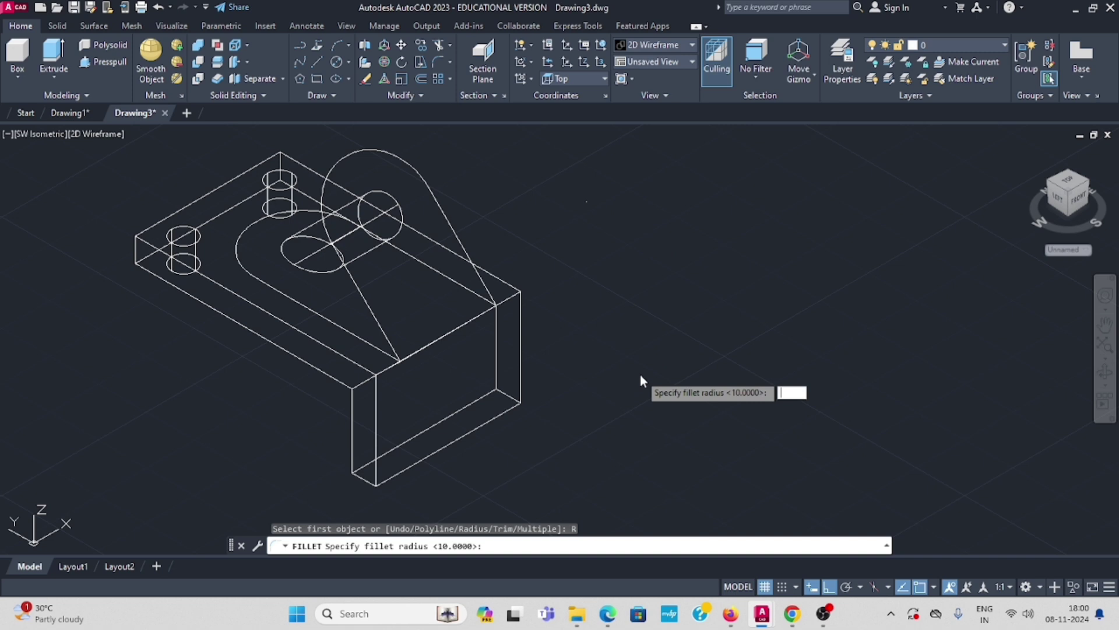
type("5")
key("Return")
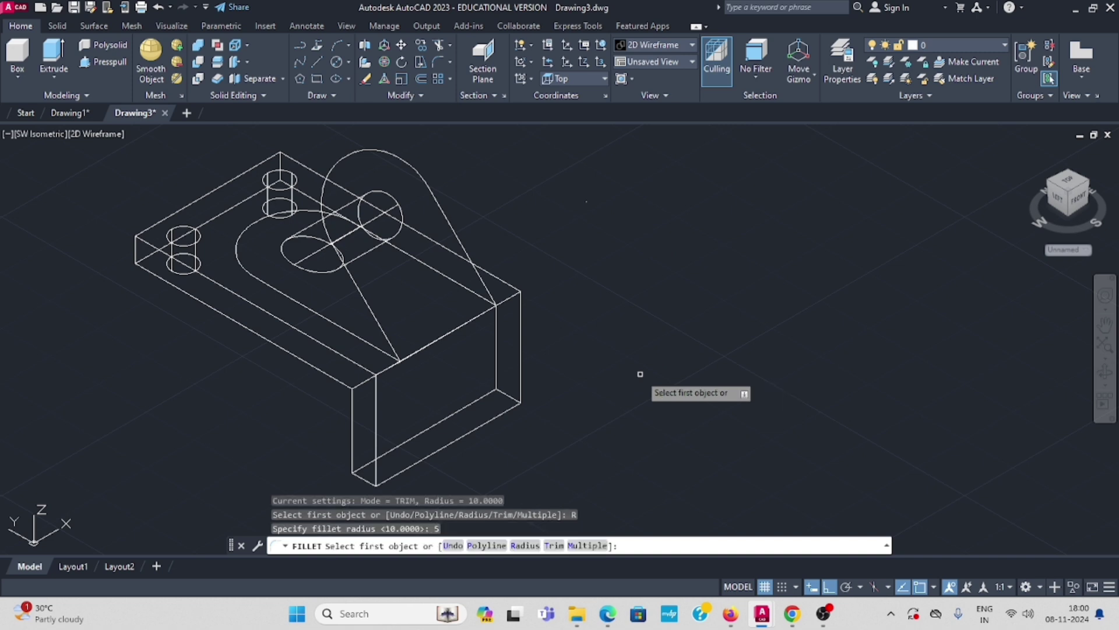
left_click(510, 396)
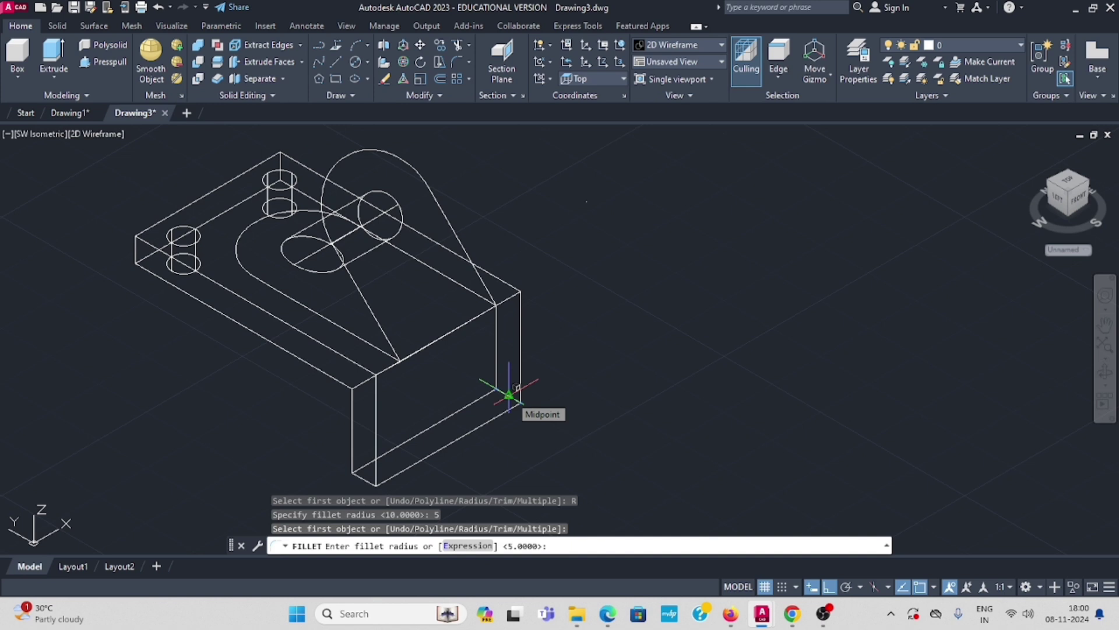
key("Return")
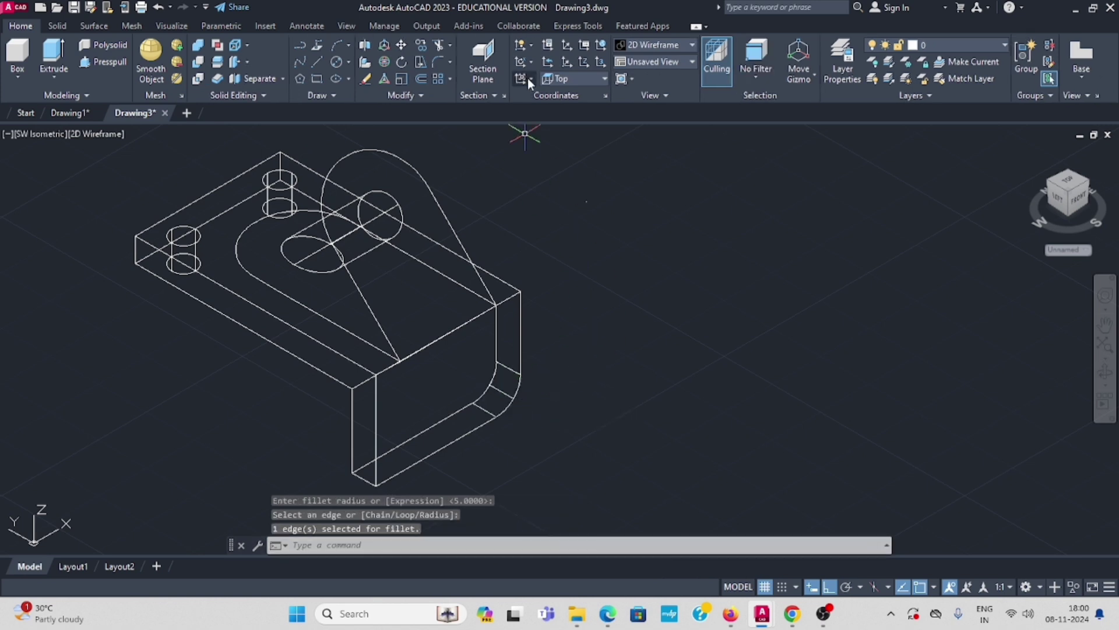
key("Return")
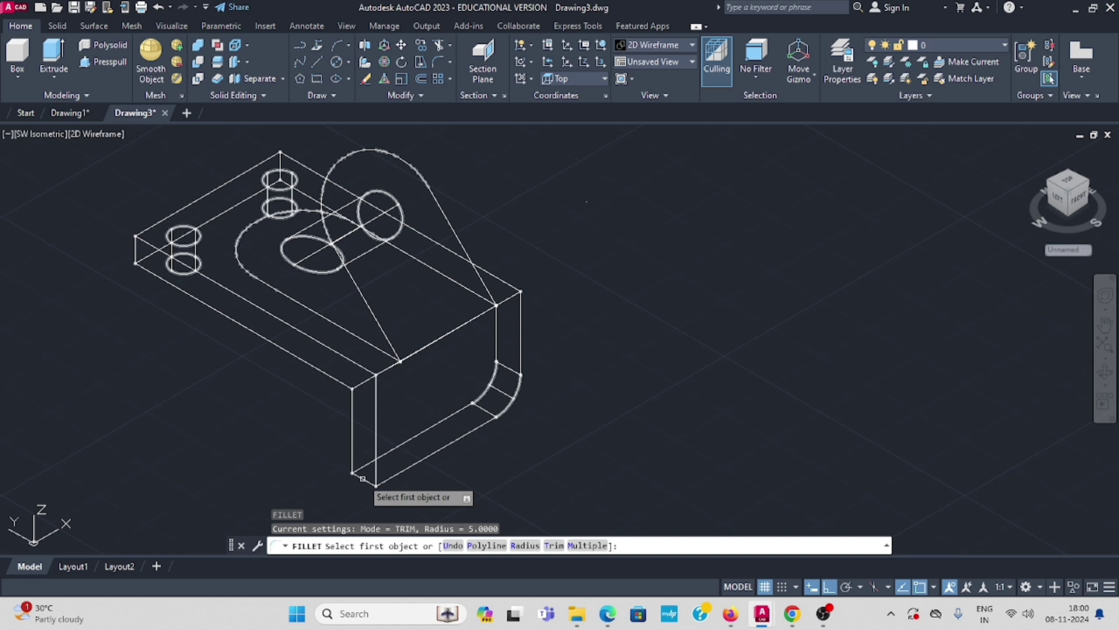
left_click(362, 478)
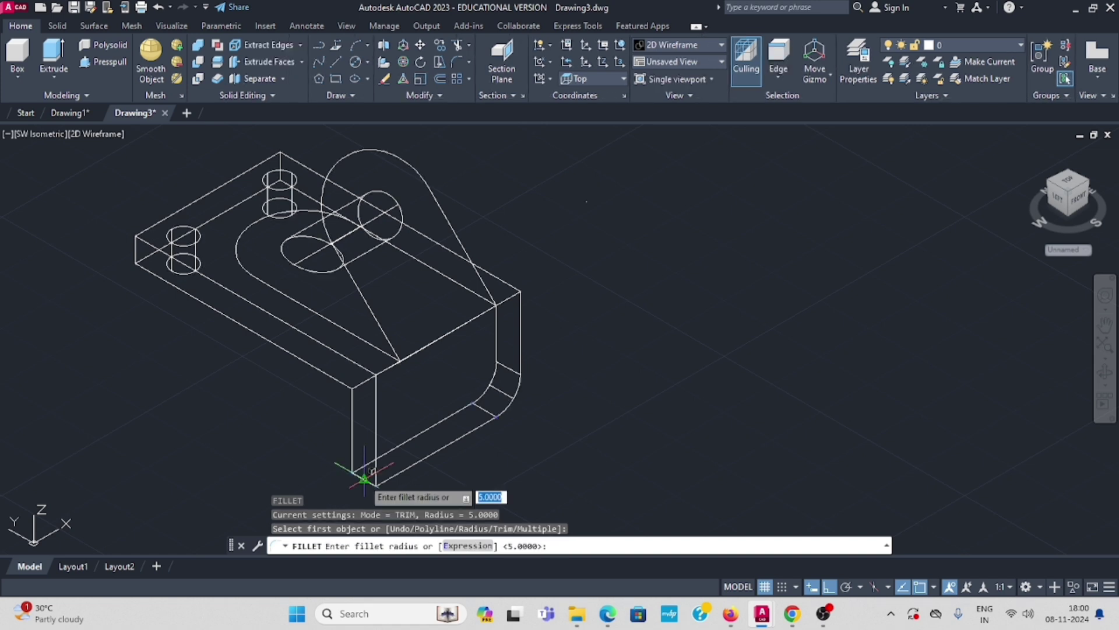
key("Return")
key("Return")
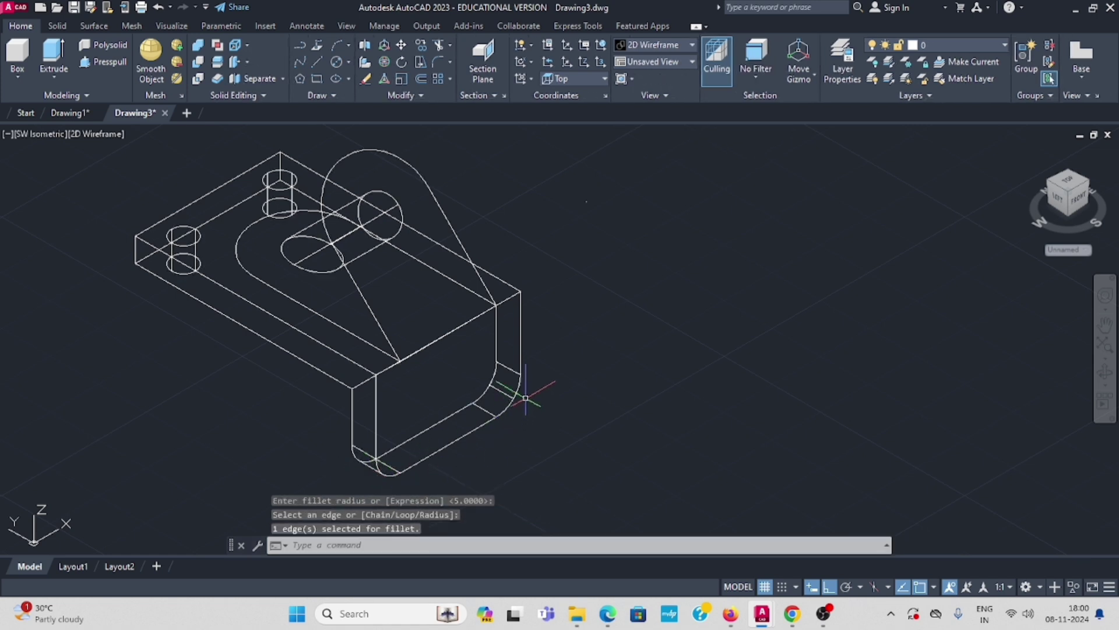
key("Escape")
left_click(49, 136)
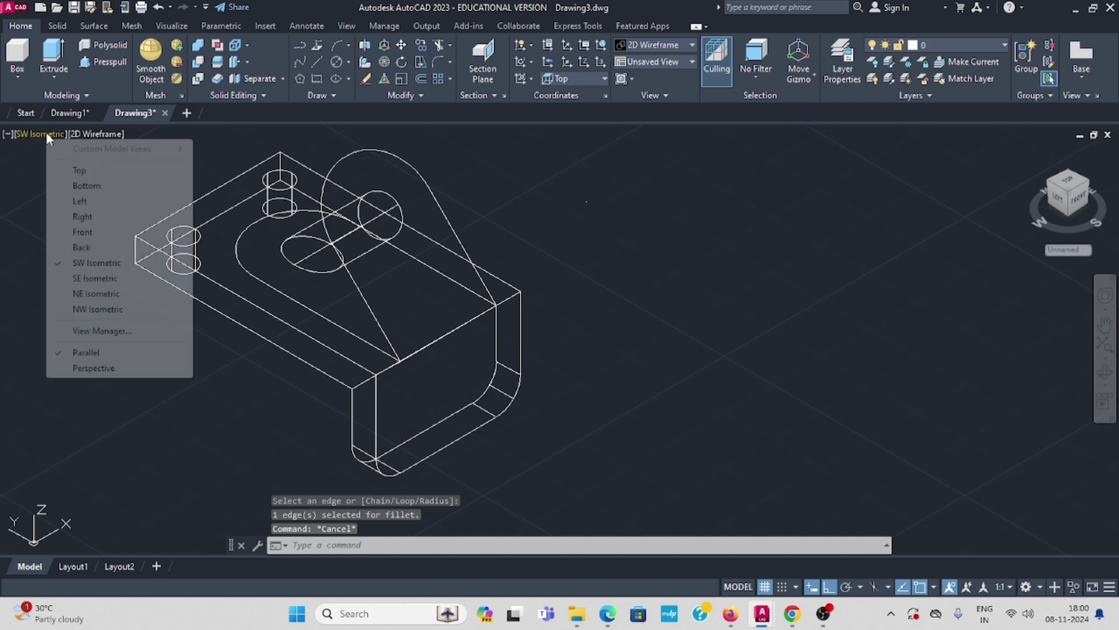
- Try the Left view, then settle on the Front orthographic view with the part centered
left_click(85, 202)
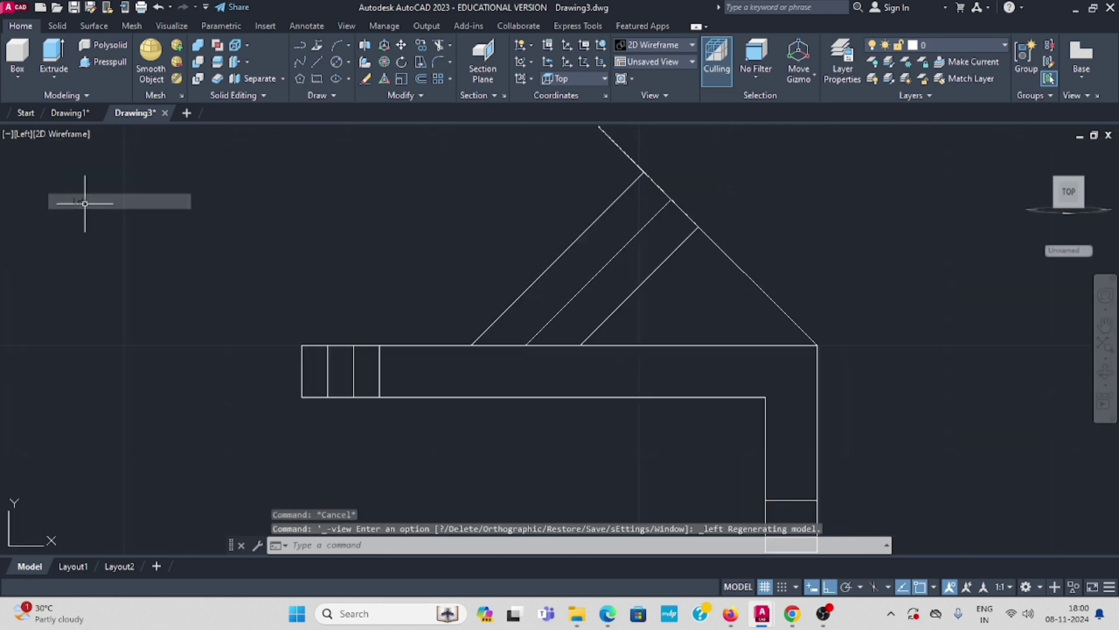
left_click(23, 135)
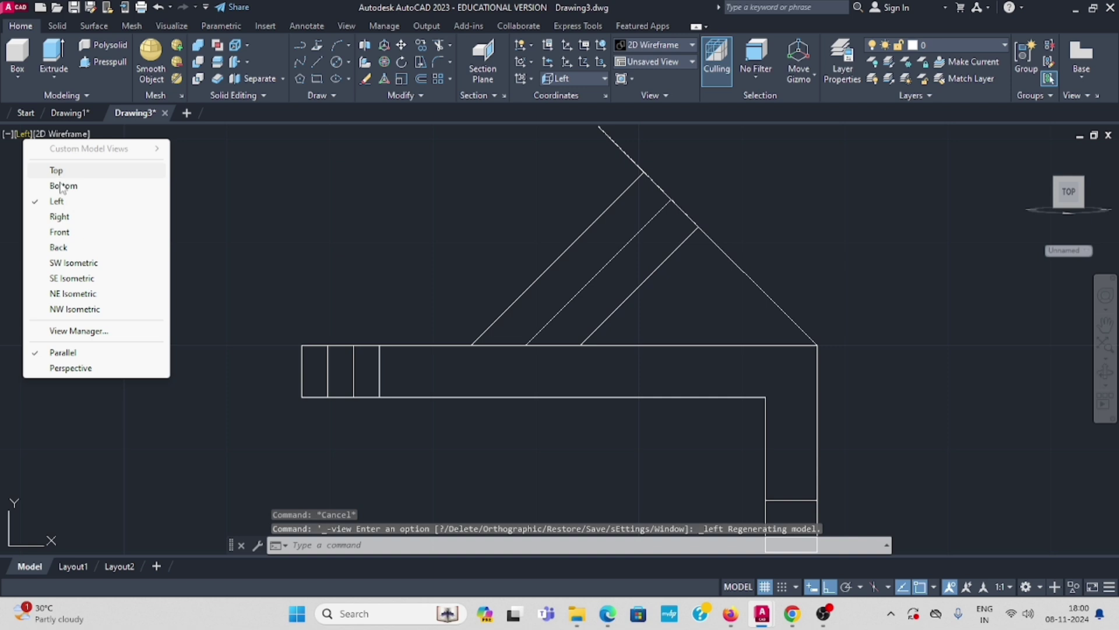
left_click(64, 232)
scroll(238, 292, "down", 4)
middle_click_drag(385, 333, 500, 341)
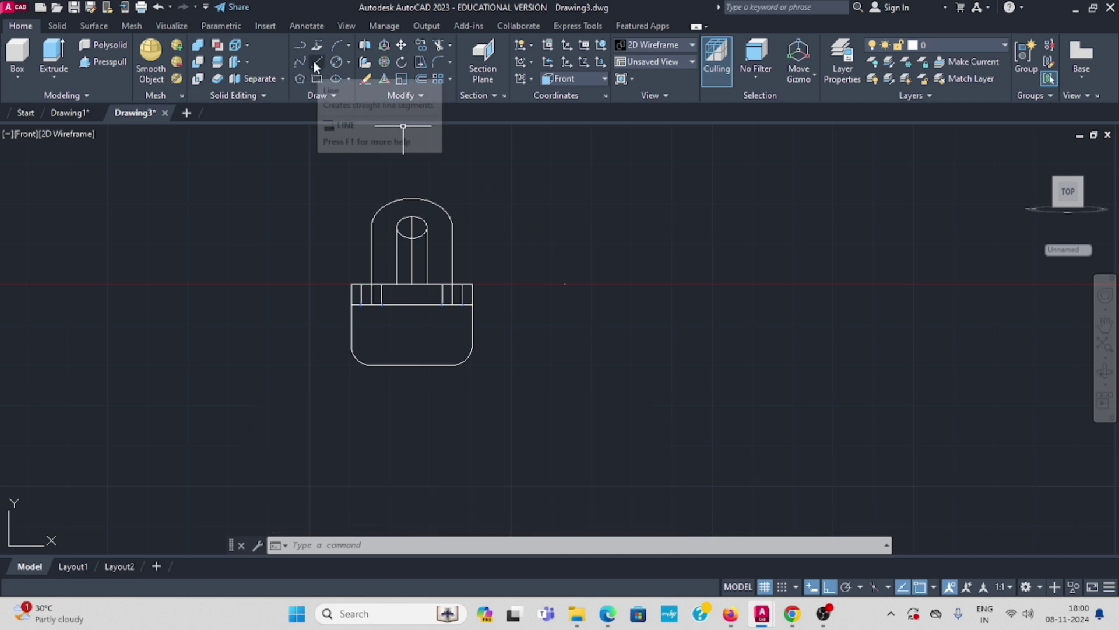
- Draw a 5-diameter circle and move it by its centre into the lower end plate outline
left_click(350, 62)
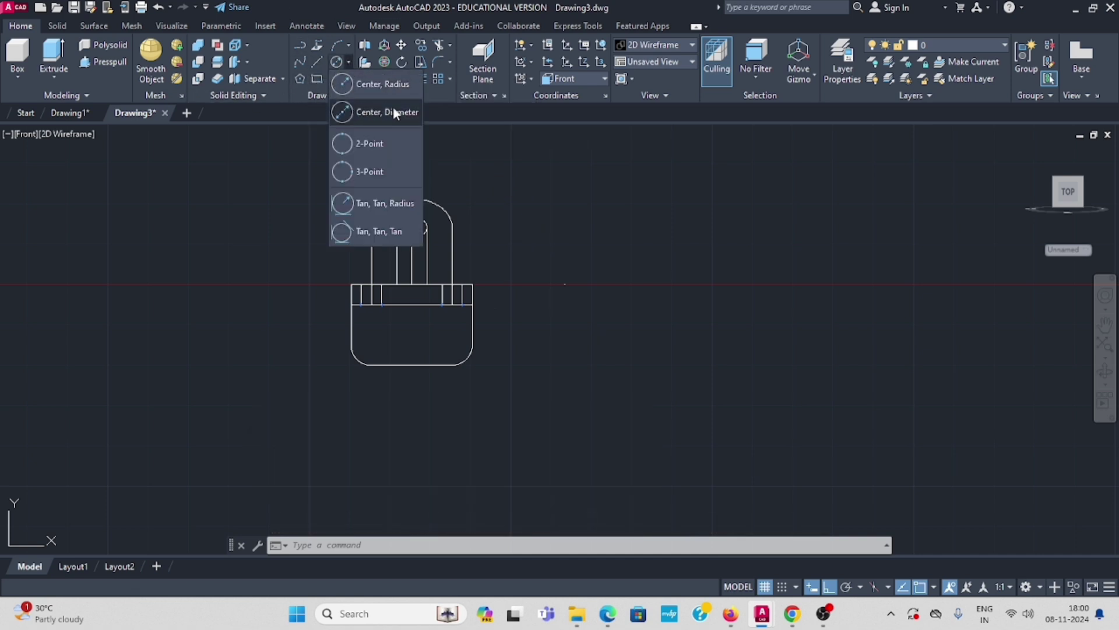
left_click(375, 114)
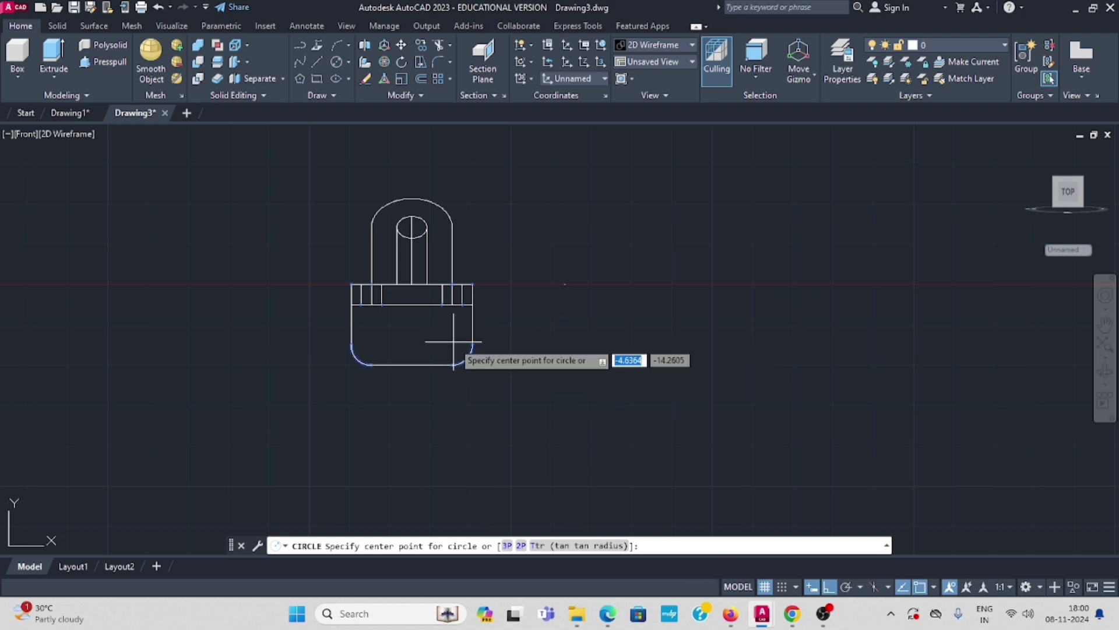
left_click(526, 344)
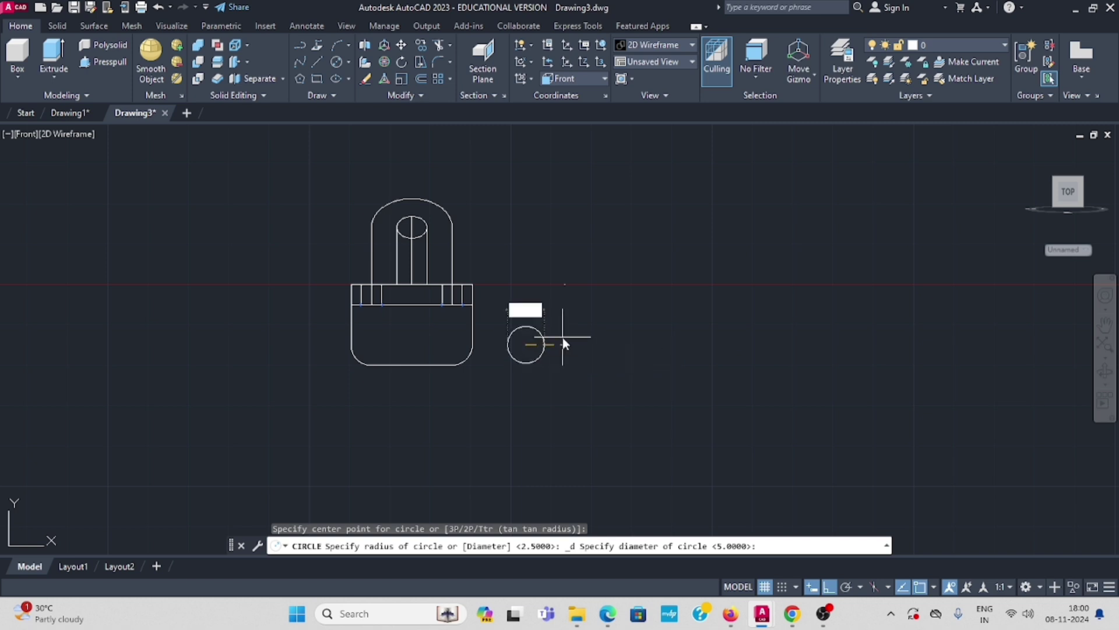
key("Return")
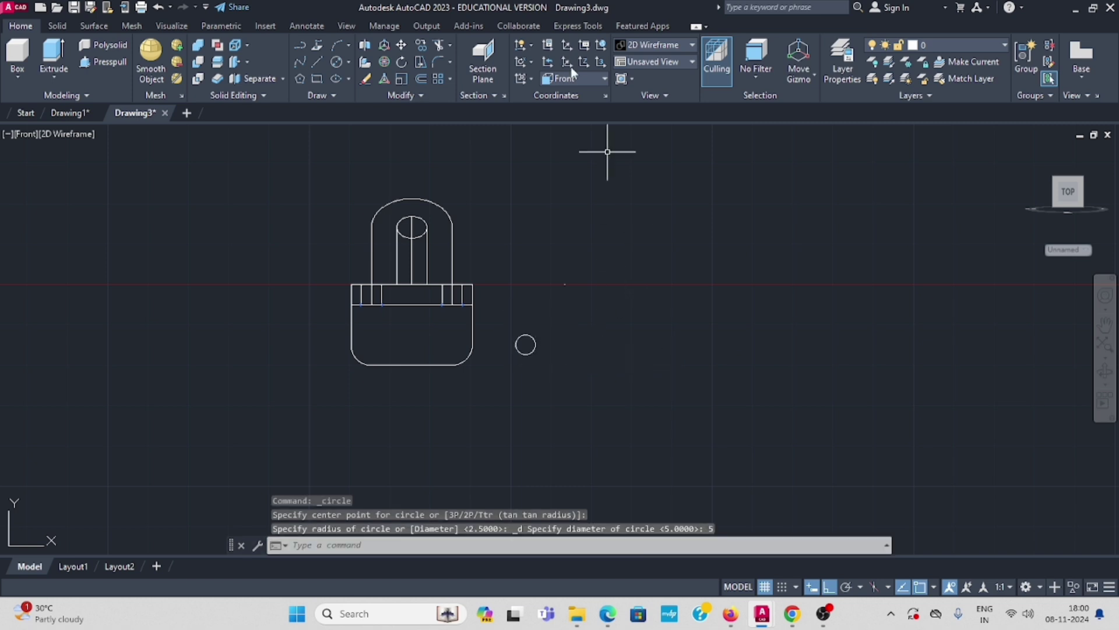
left_click(401, 46)
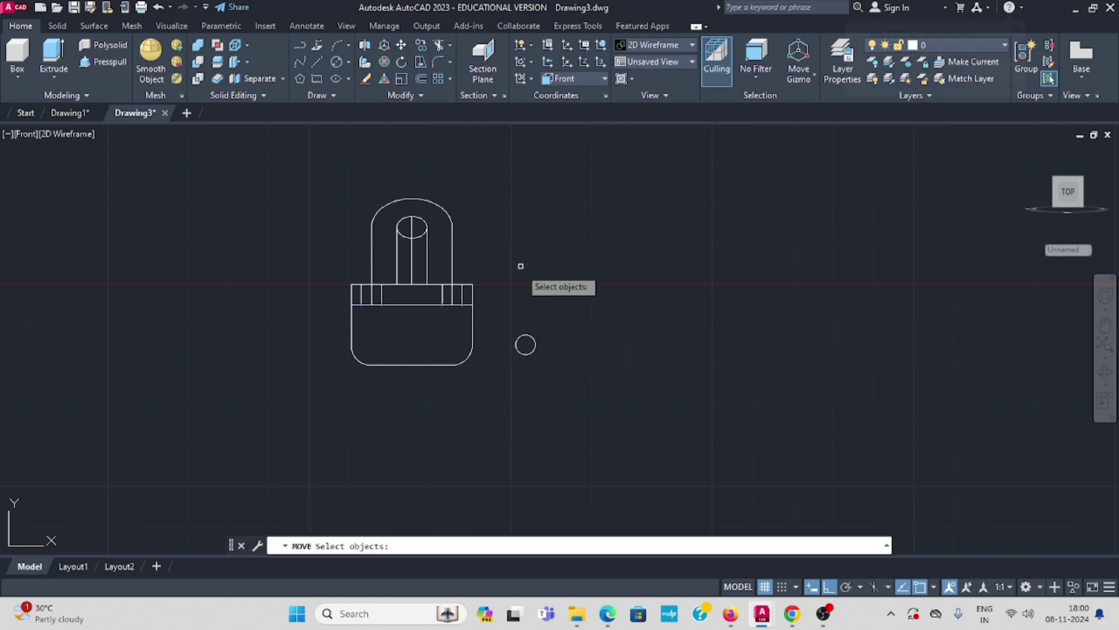
left_click(525, 344)
key("Return")
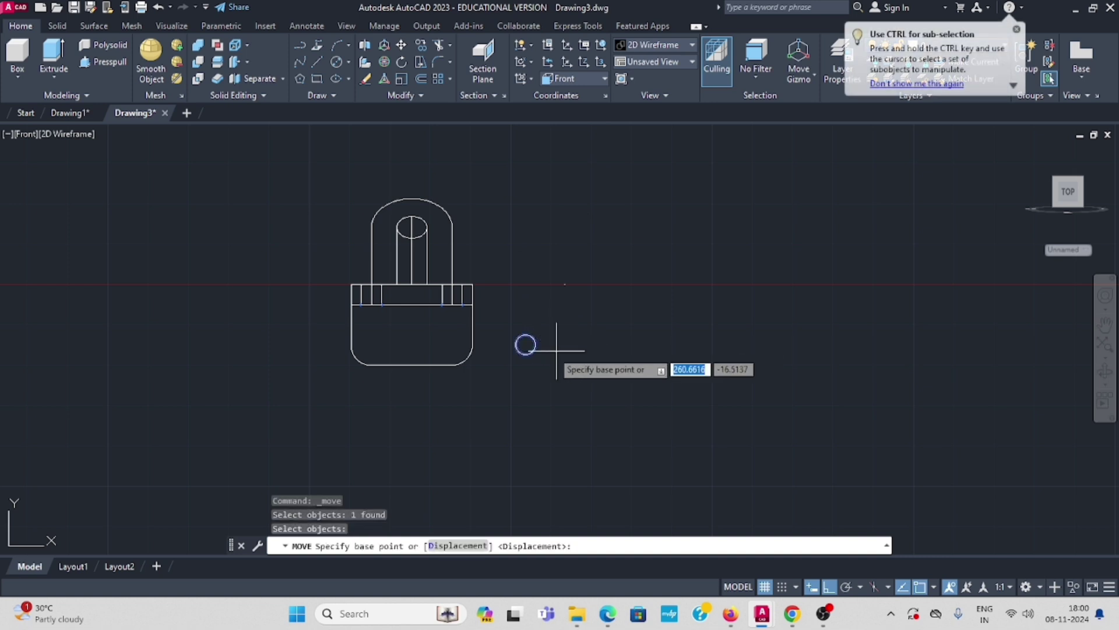
left_click(526, 344)
left_click(452, 344)
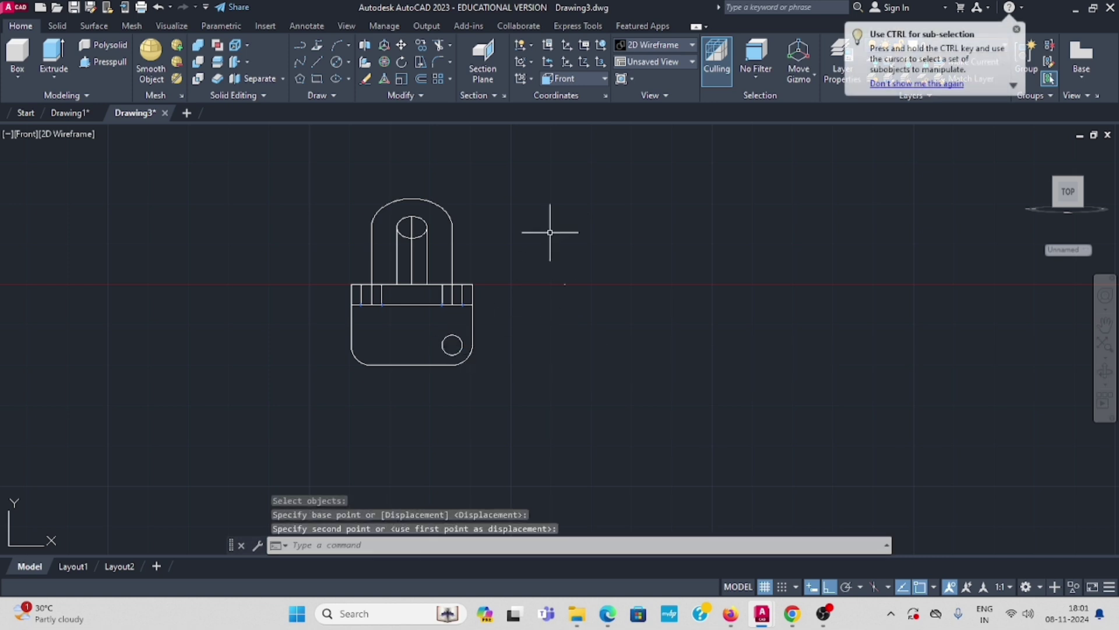
- Copy the circle 20 units to the left for the second hole
left_click(421, 46)
left_click(462, 349)
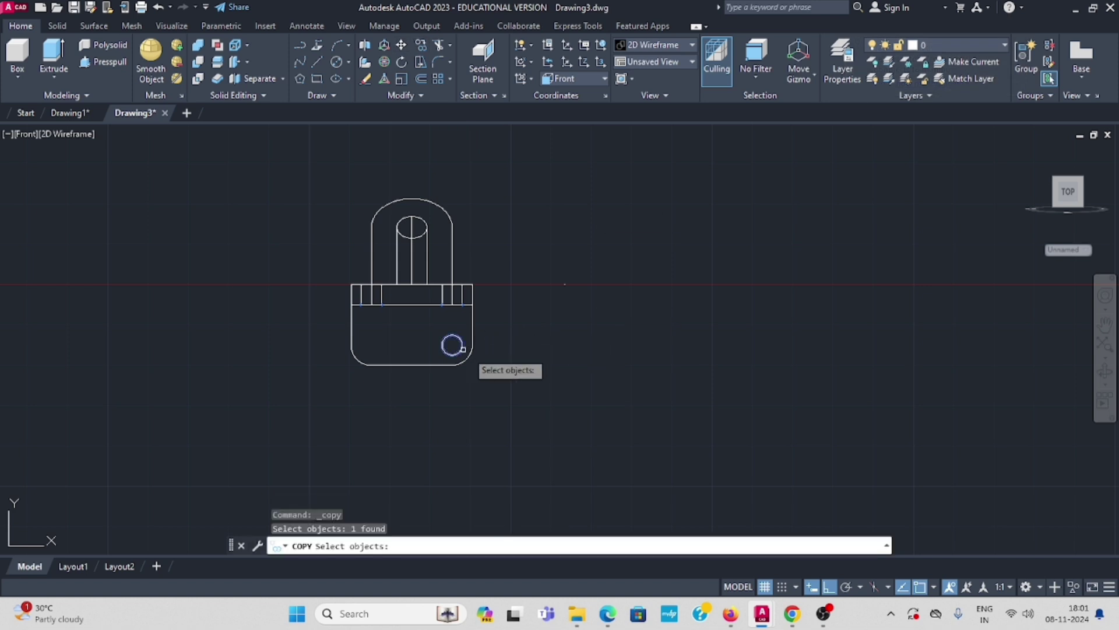
key("Return")
left_click(451, 344)
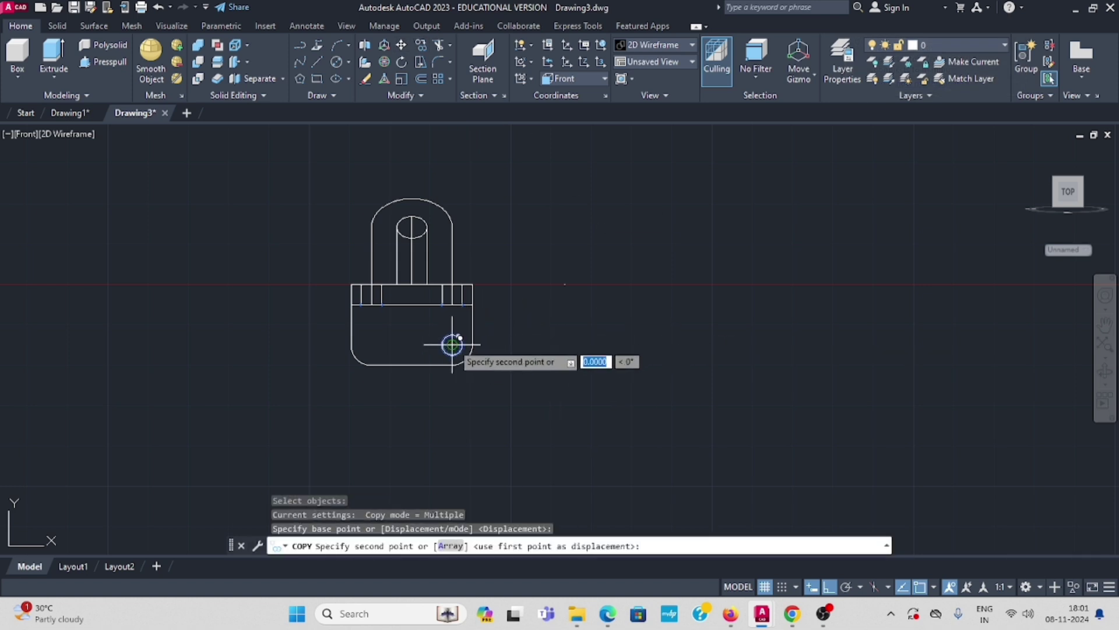
type("20")
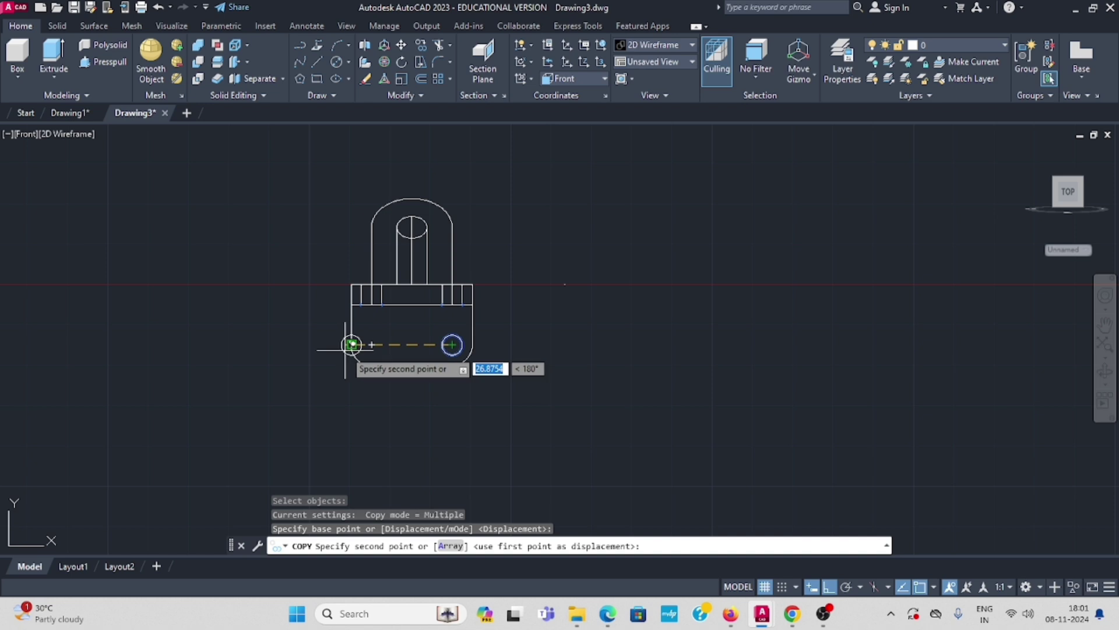
key("Return")
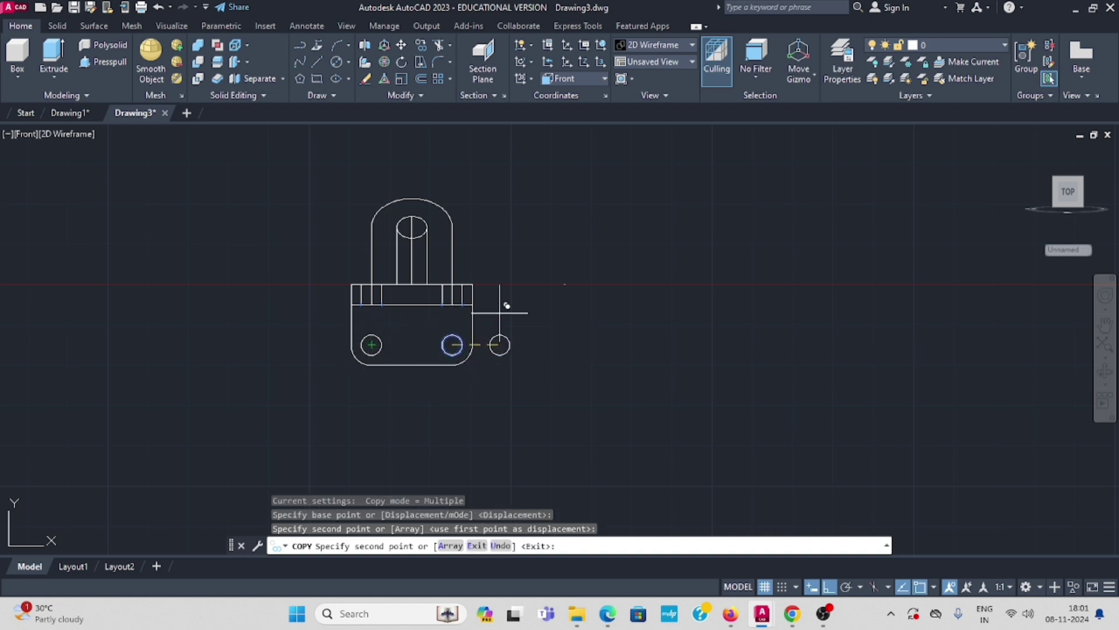
key("Escape")
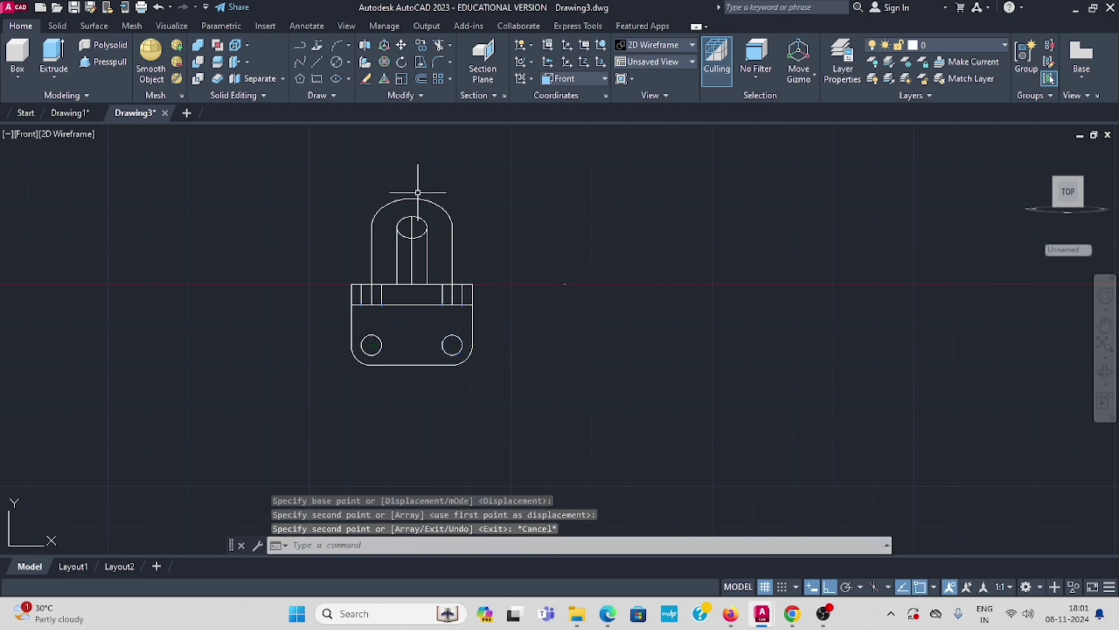
left_click(28, 134)
- In SW Isometric view, extrude the two end-plate hole circles into cylinders through the upright plate
left_click(64, 258)
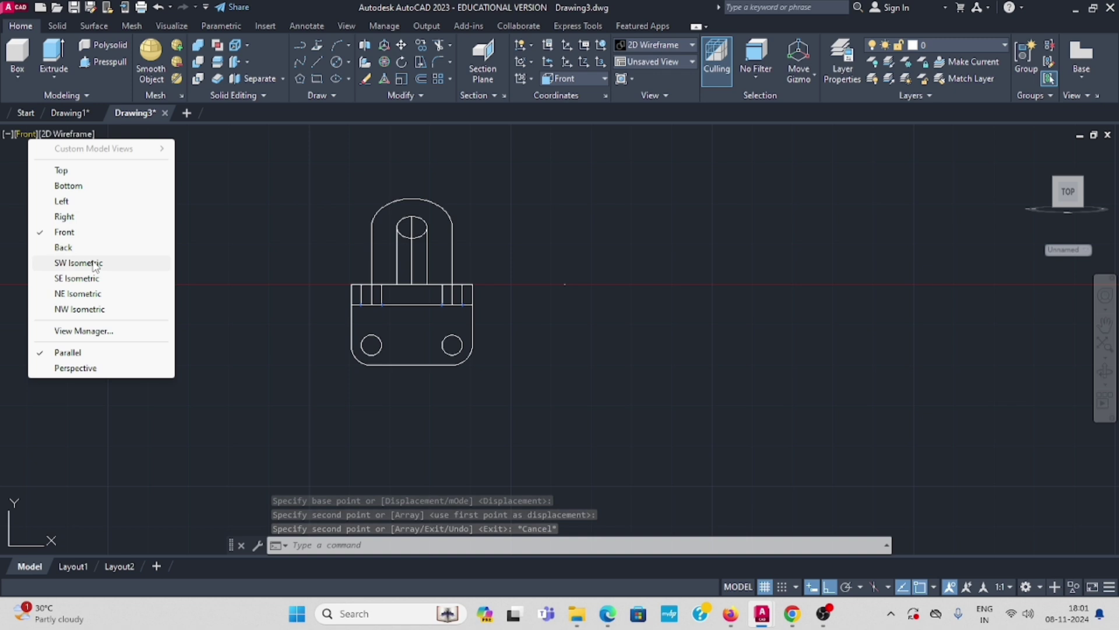
middle_click_drag(484, 347, 398, 239)
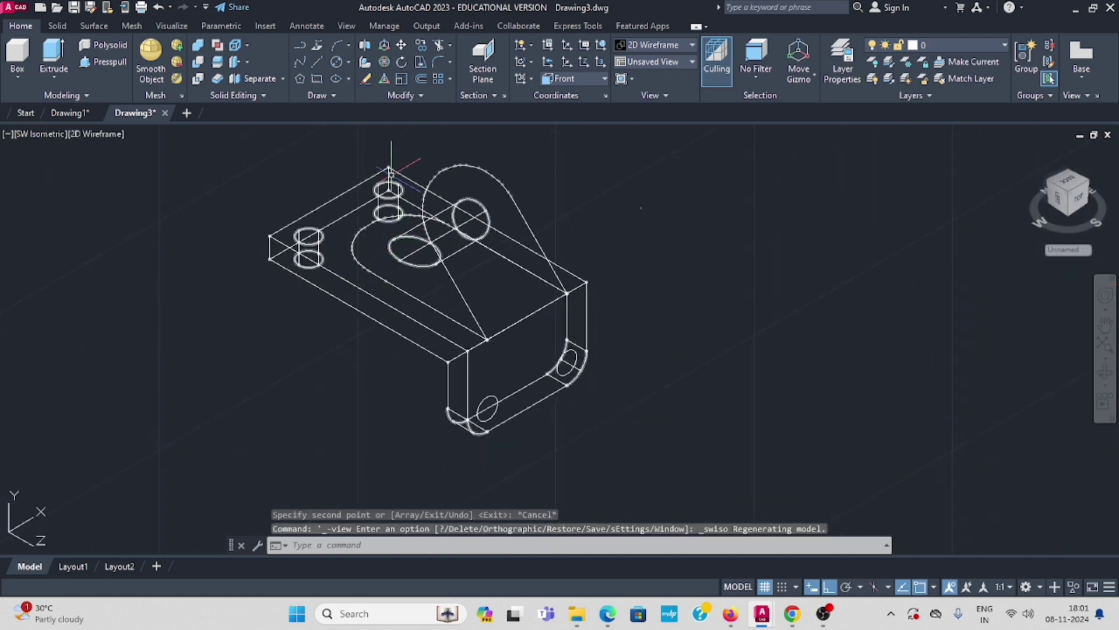
left_click(55, 78)
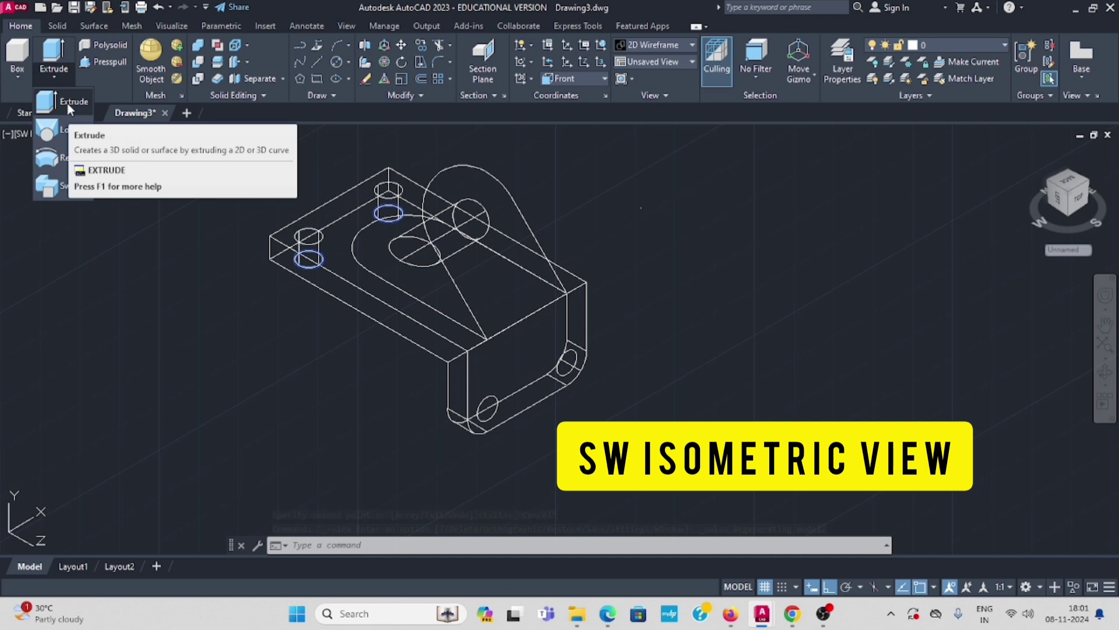
left_click(67, 103)
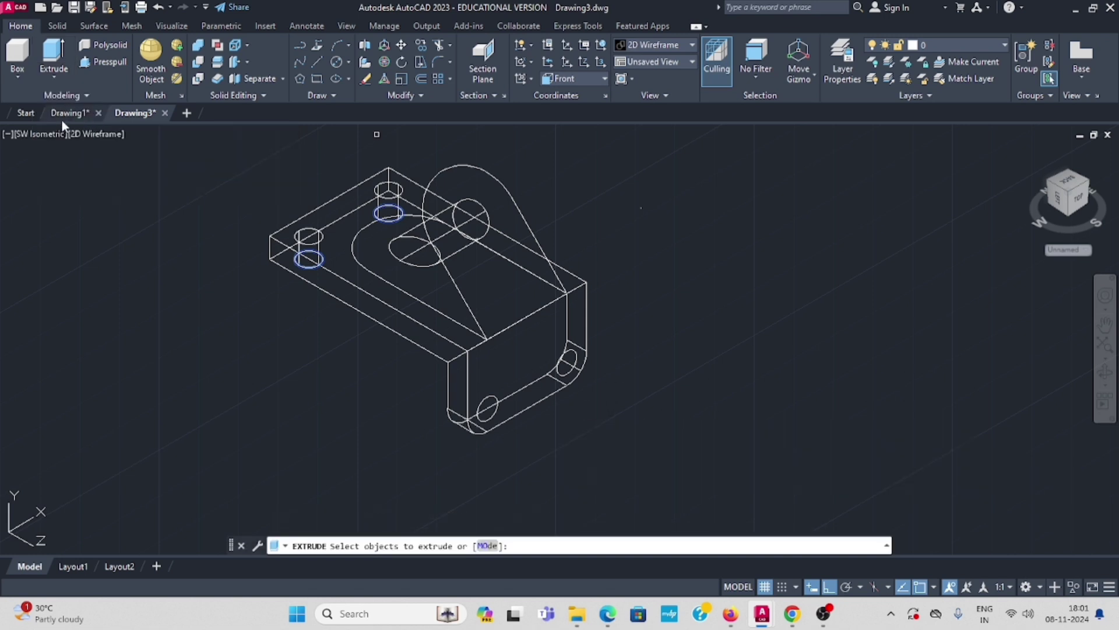
left_click(486, 399)
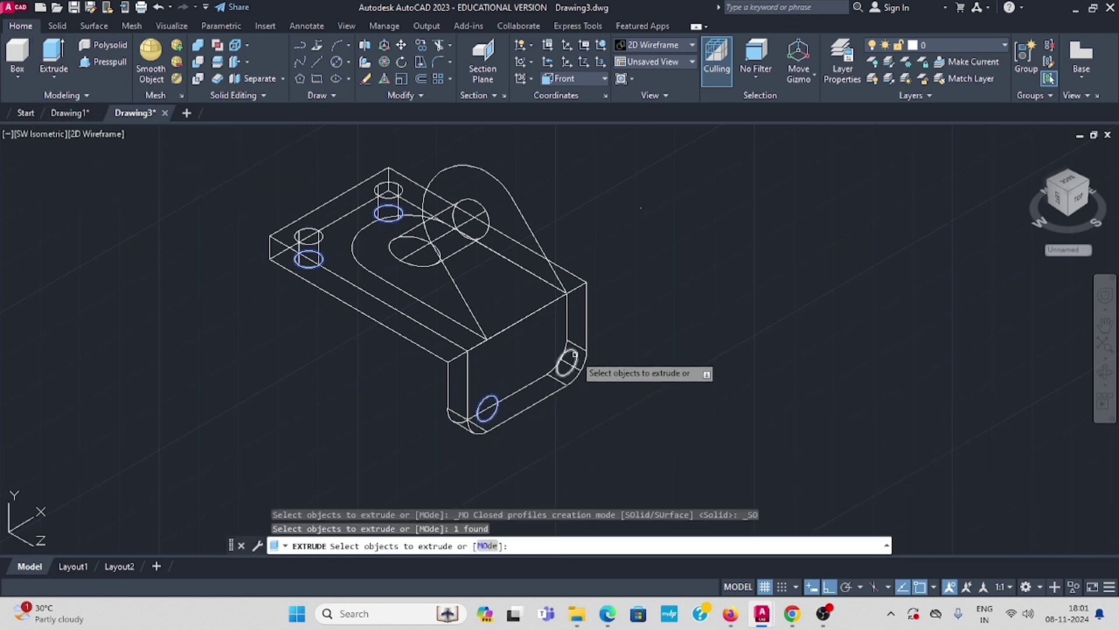
left_click(575, 354)
key("Return")
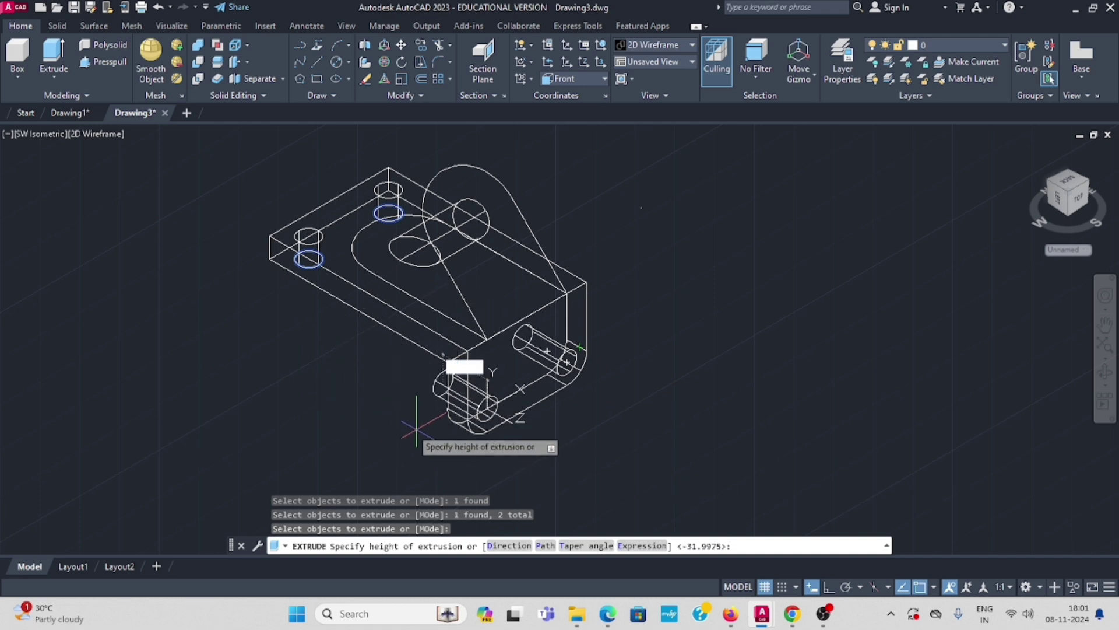
left_click(487, 379)
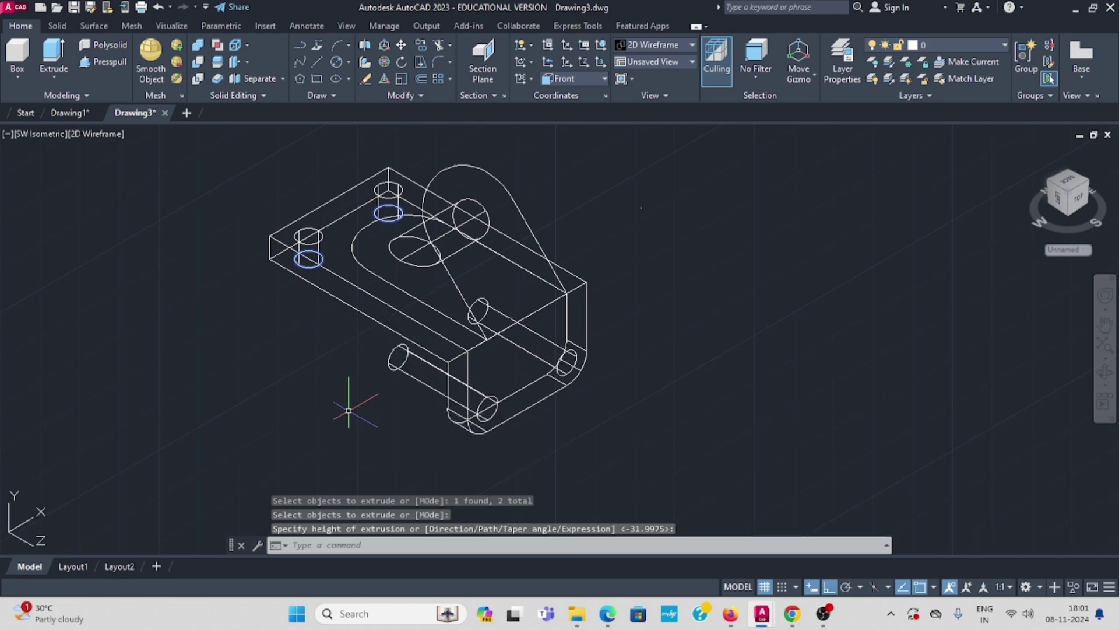
left_click(57, 26)
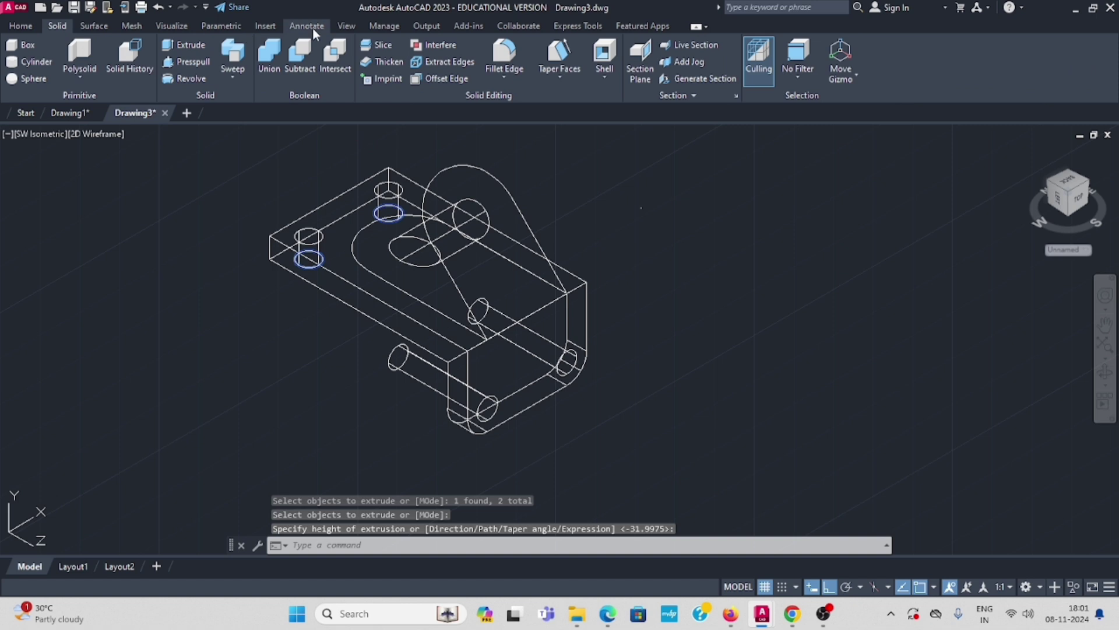
- Subtract the lower and upper end-plate cylinders from the bracket solid, leaving two through holes
left_click(306, 58)
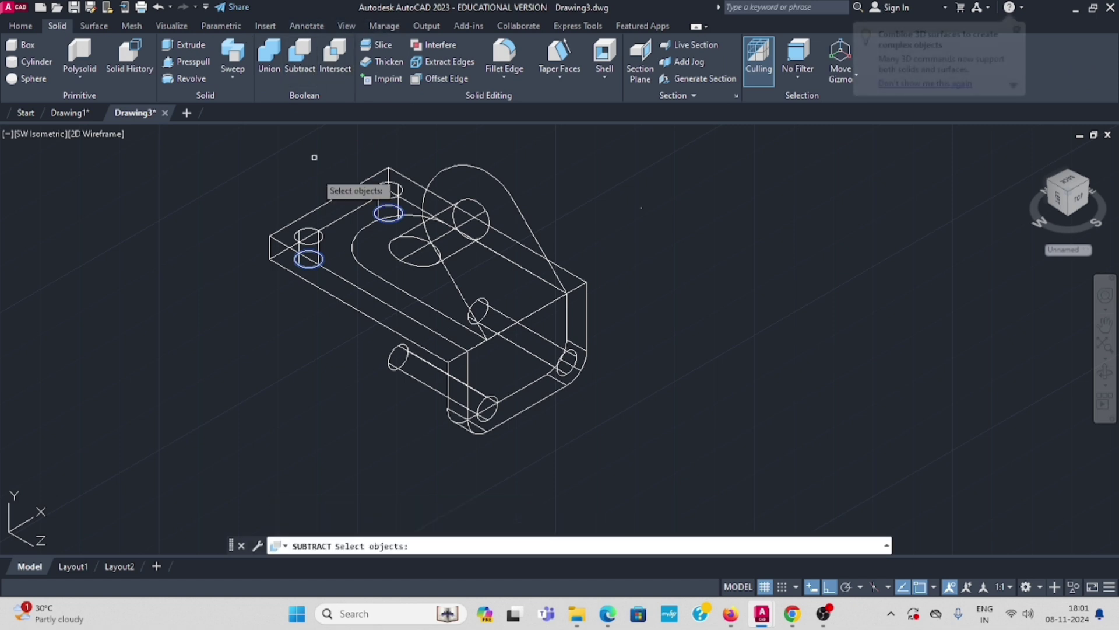
left_click(369, 291)
key("Return")
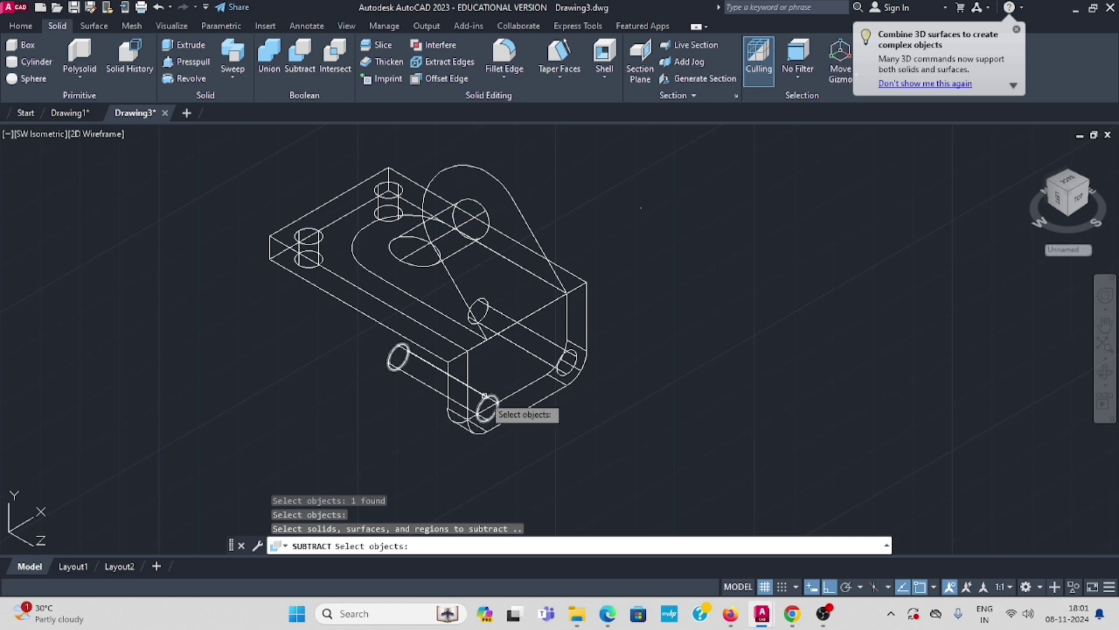
left_click(484, 399)
left_click(531, 355)
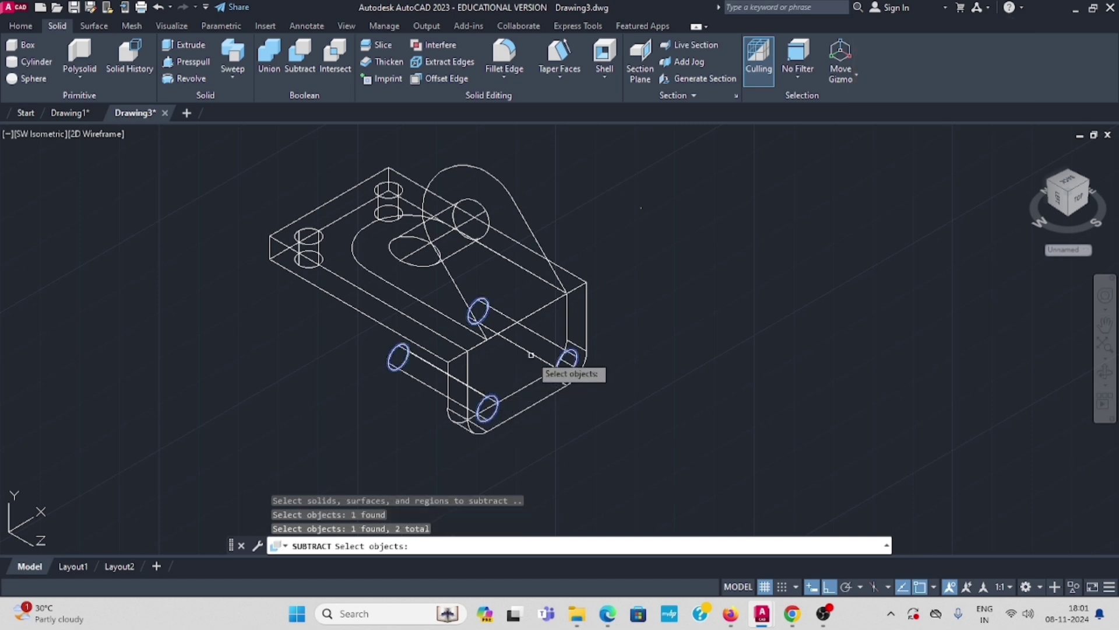
key("Return")
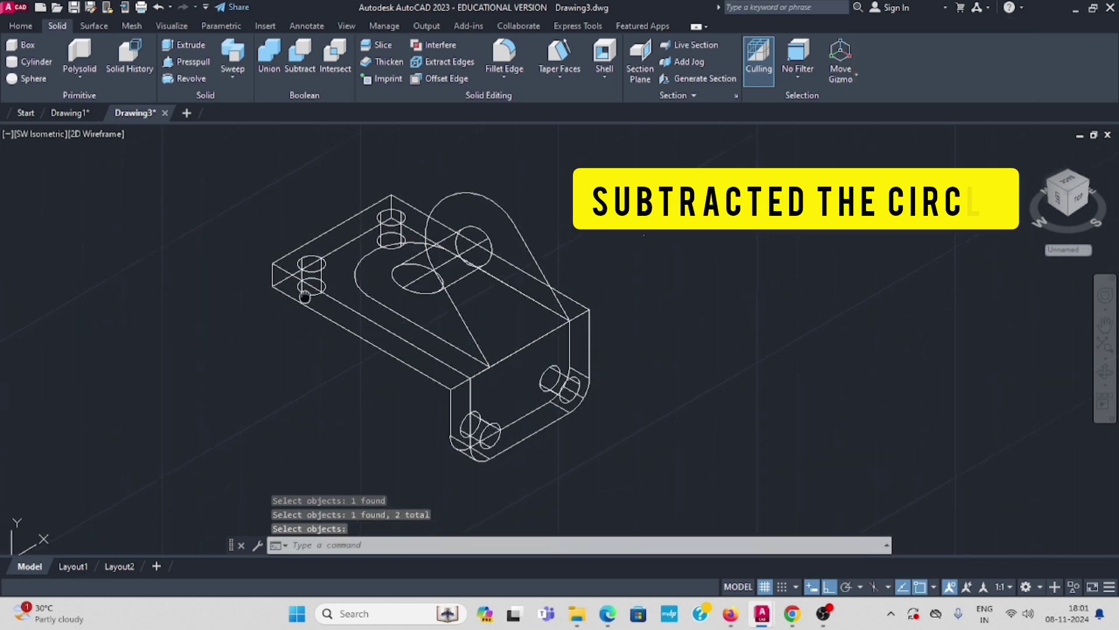
left_click(104, 134)
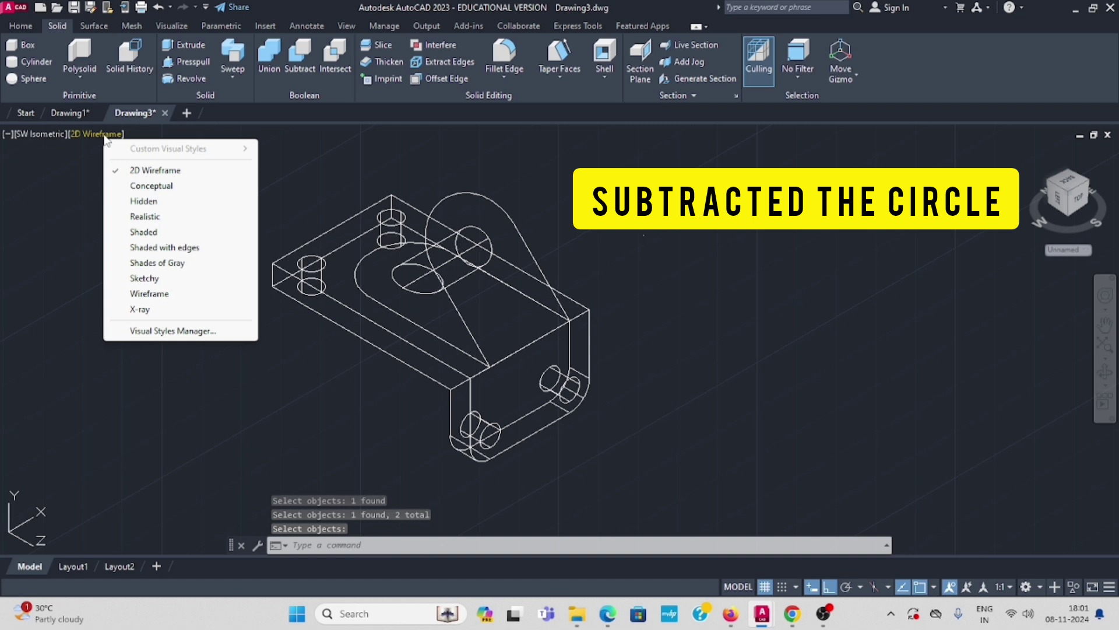
- Switch to the Conceptual visual style and colour the bracket solid Green
left_click(153, 186)
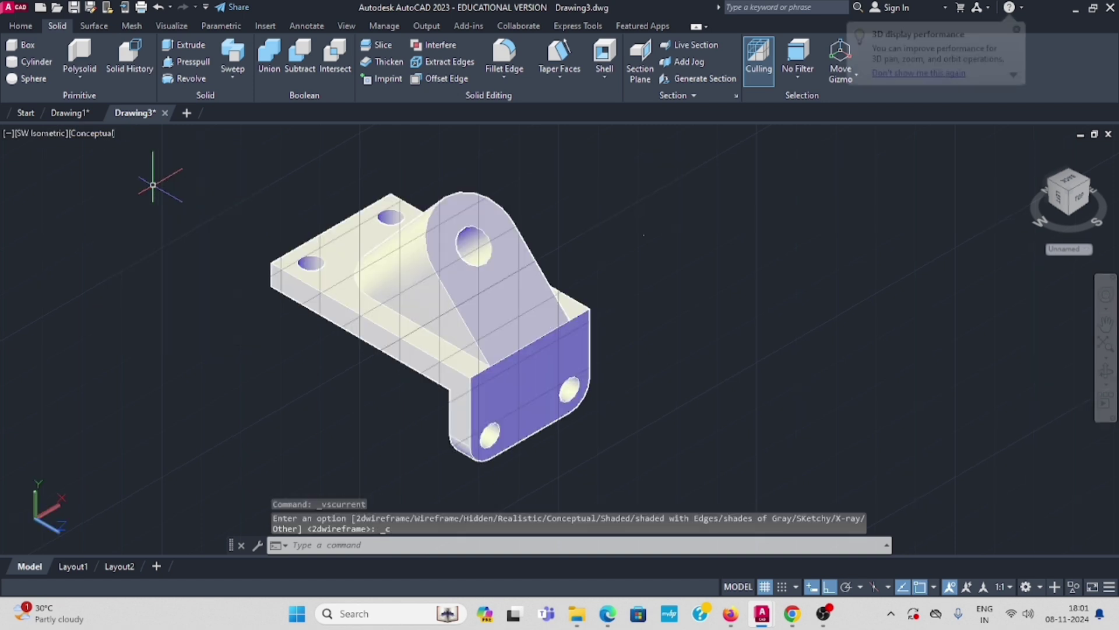
left_click(489, 348)
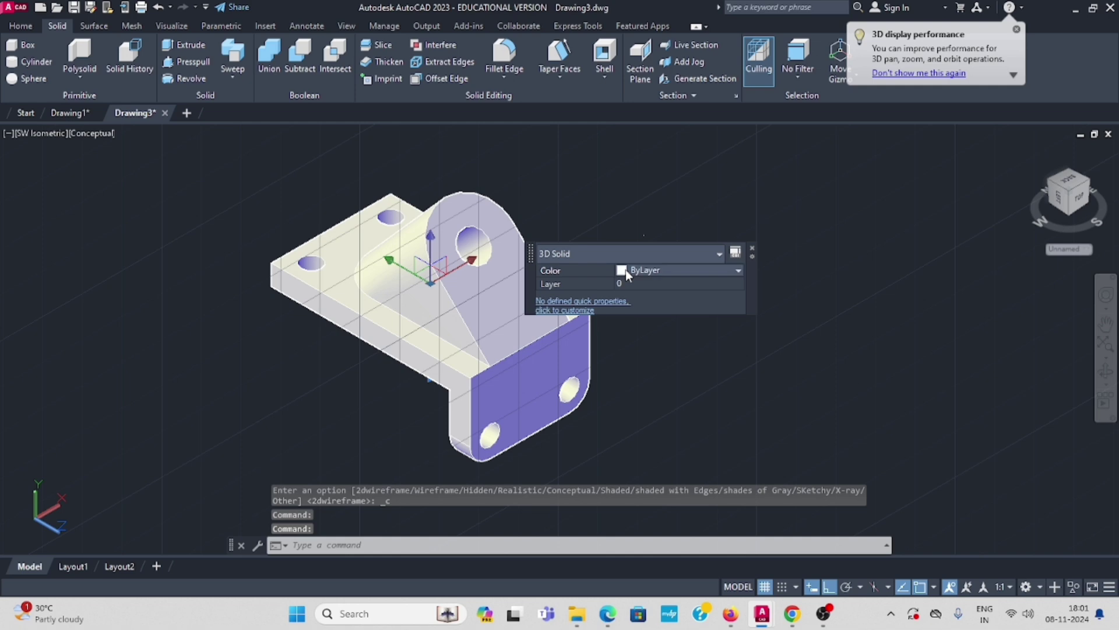
left_click(739, 270)
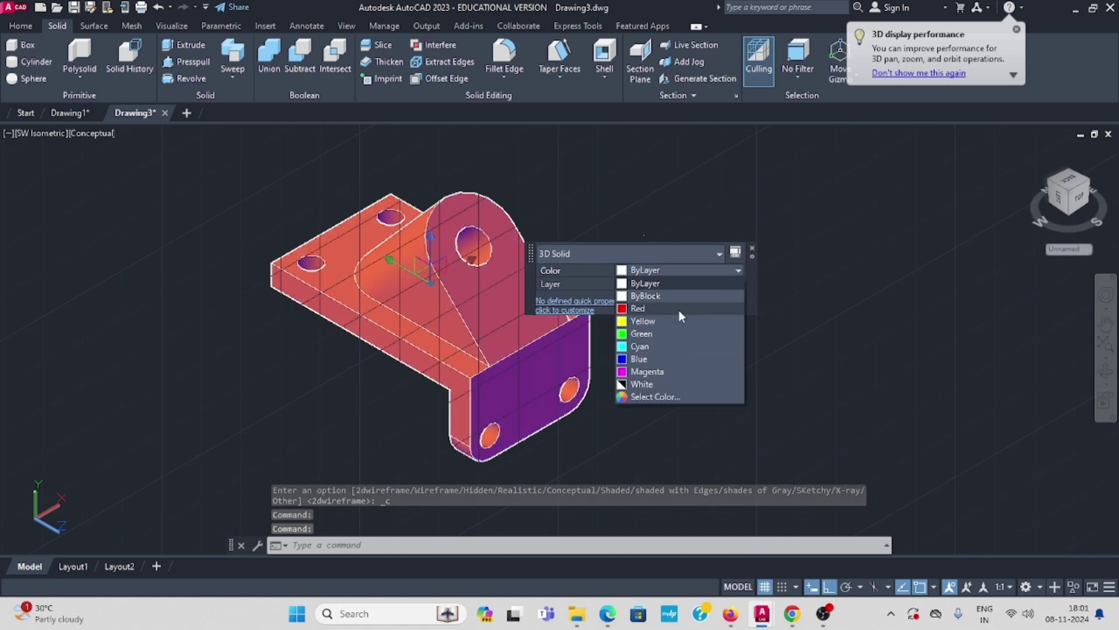
left_click(641, 334)
left_click(682, 352)
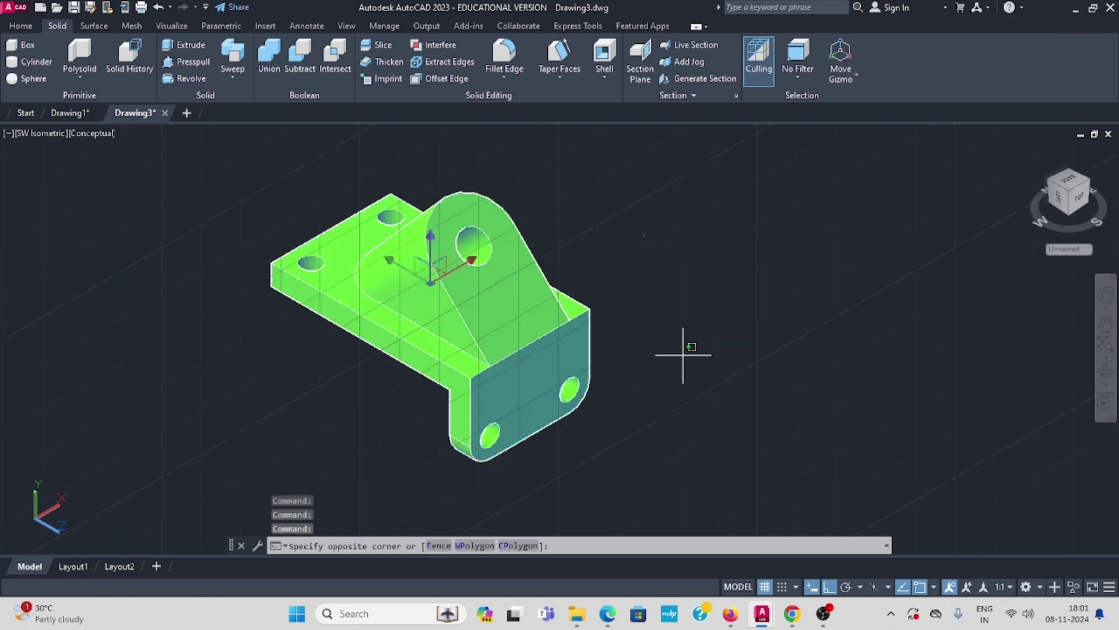
key("Escape")
- Zoom in on the green bracket, then bring up the PDF drawing in Edge for comparison
scroll(534, 355, "up", 3)
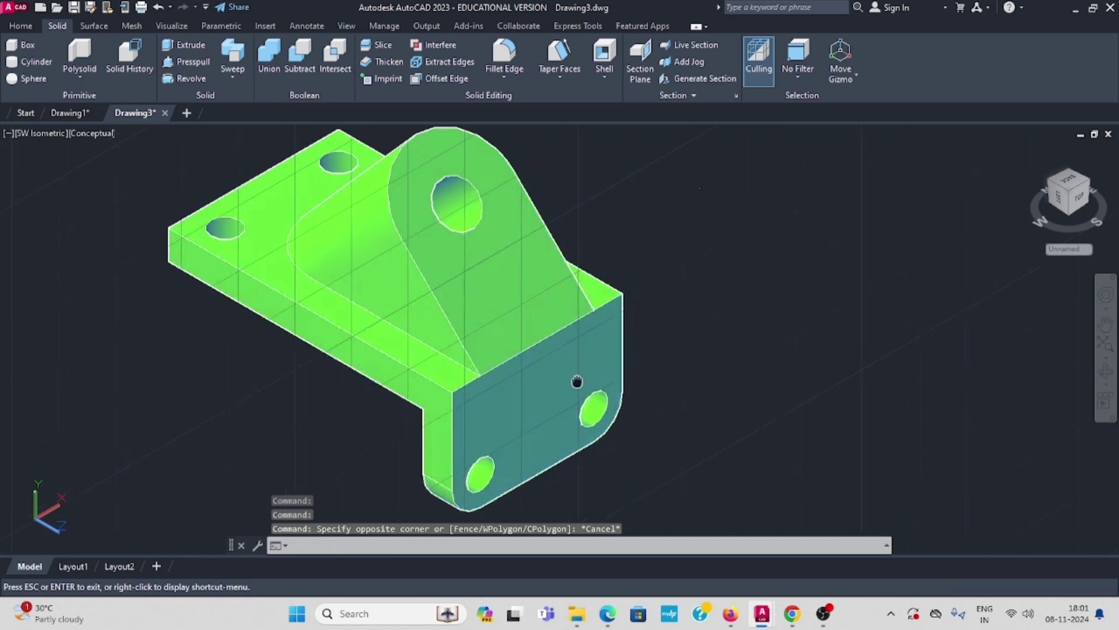
middle_click_drag(711, 362, 633, 396)
left_click_drag(633, 396, 639, 388)
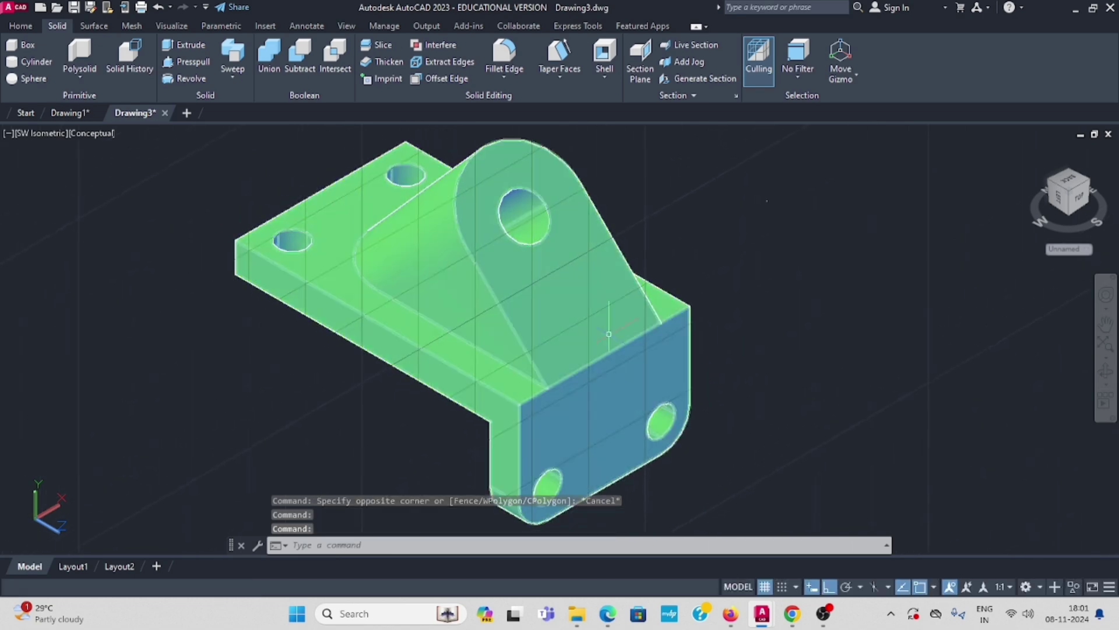
key("Escape")
mouse_move(607, 621)
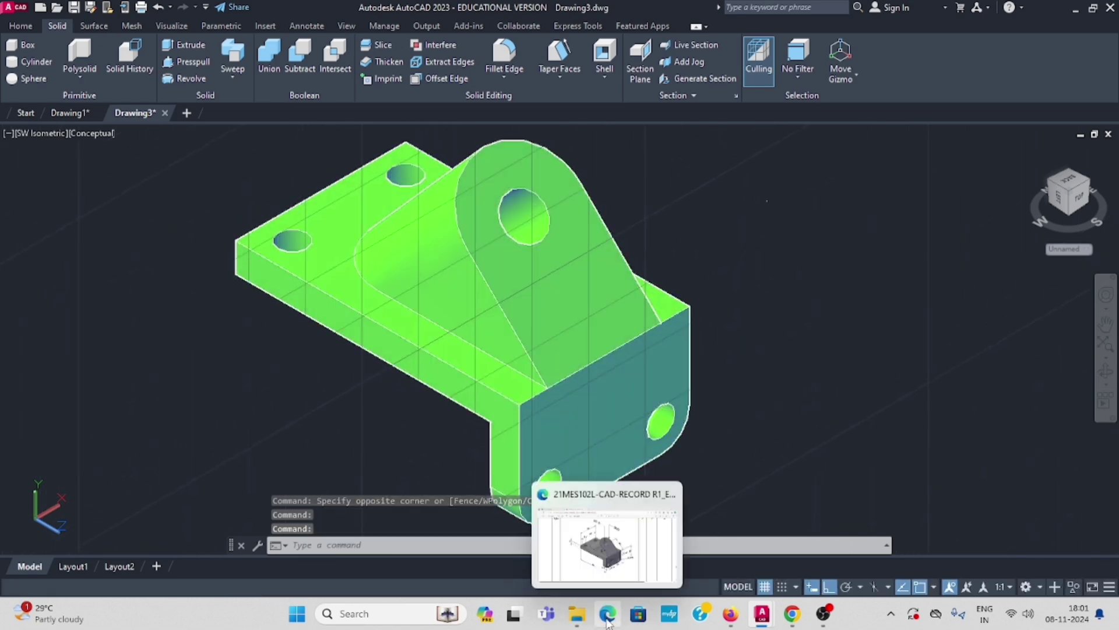
left_click(600, 571)
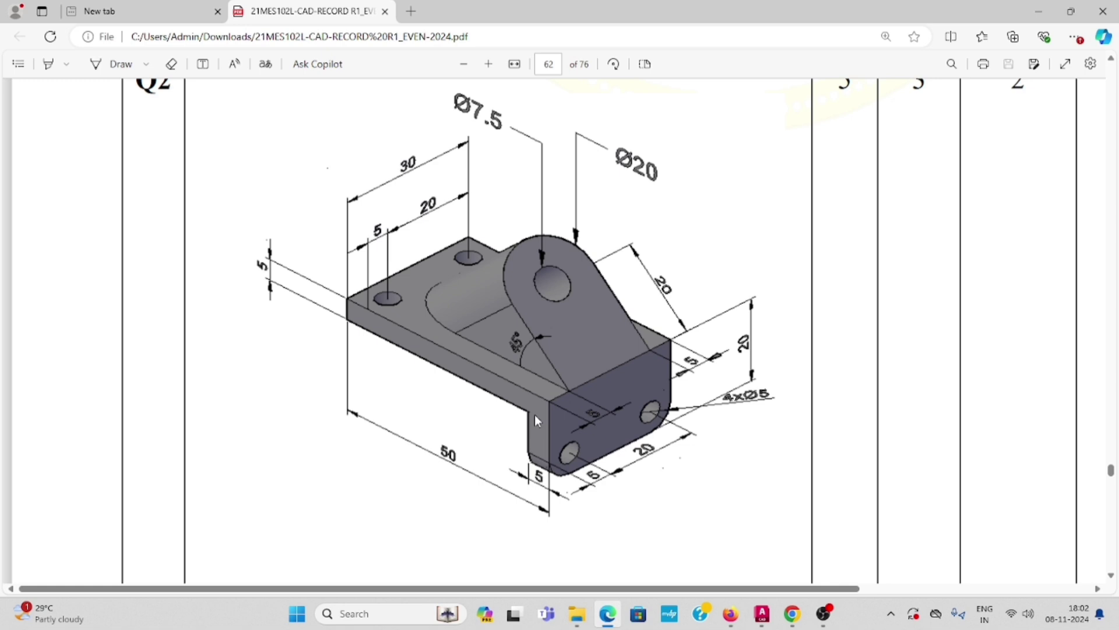